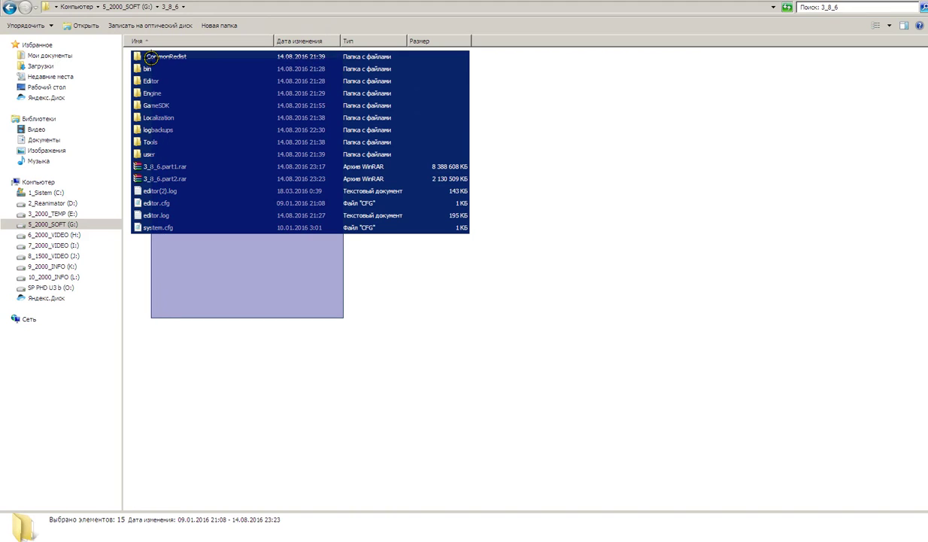
{"action": "left_click", "coordinate": [284, 287]}
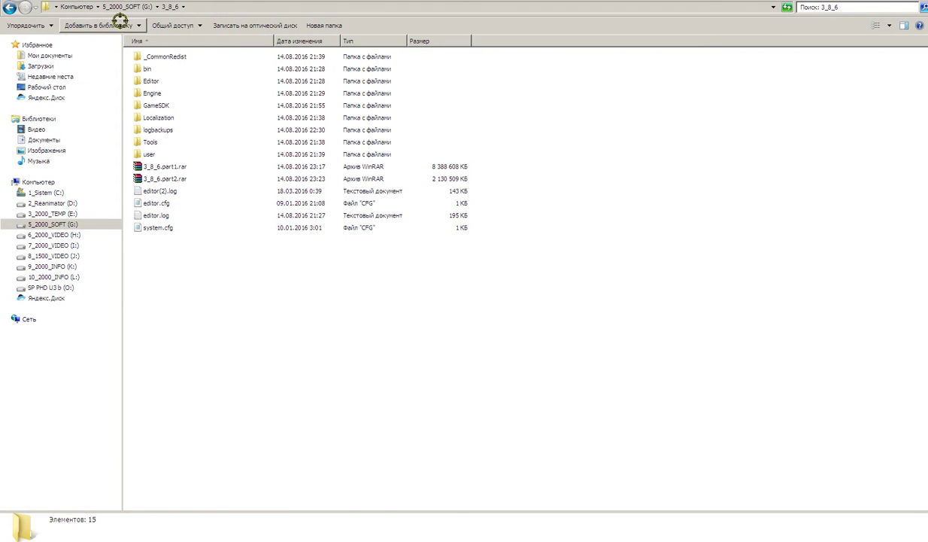
{"action": "left_click_drag", "start_coordinate": [263, 259], "coordinate": [234, 263]}
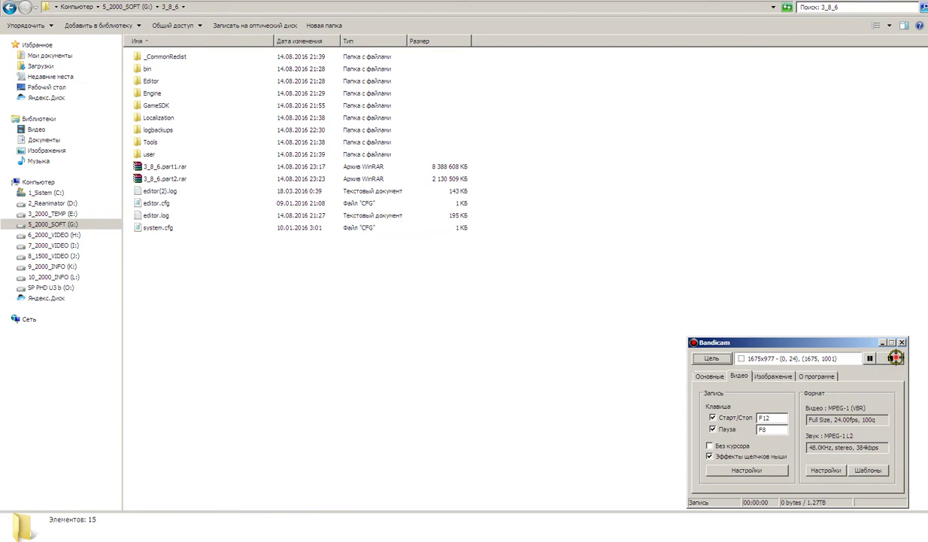
{"action": "left_click", "coordinate": [895, 356]}
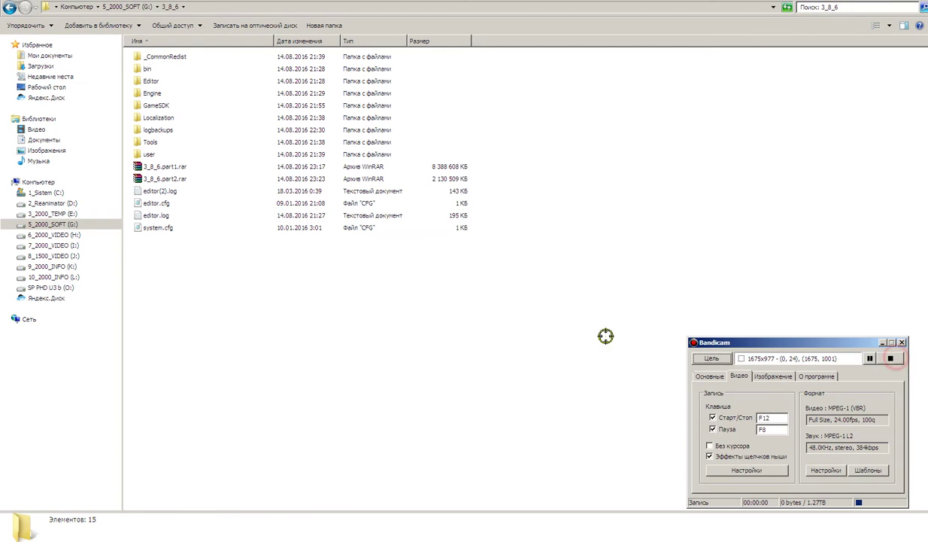
{"action": "left_click", "coordinate": [556, 333]}
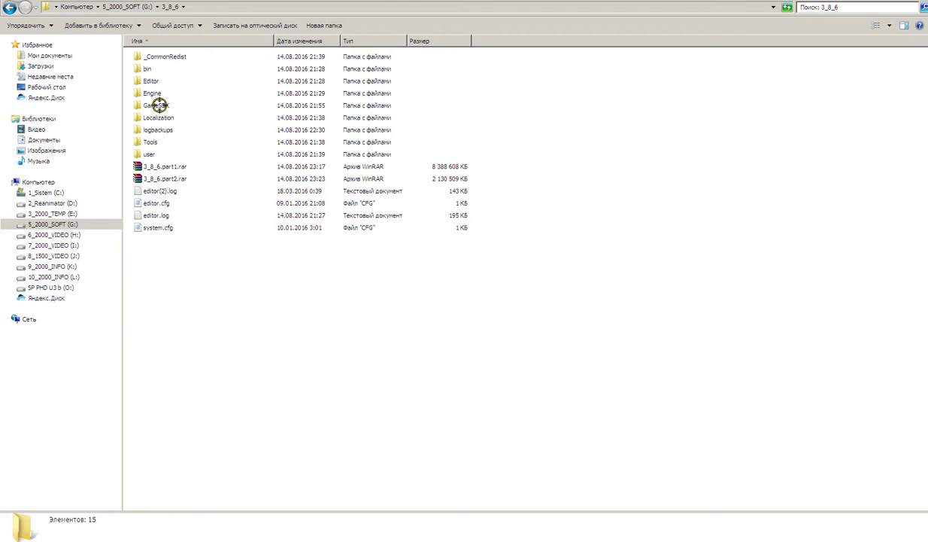
- Open the GameSDK folder and select the sound archives z_sounds_1.pak to z_sounds_3.pak
{"action": "left_click", "coordinate": [158, 105]}
{"action": "double_click", "coordinate": [159, 106]}
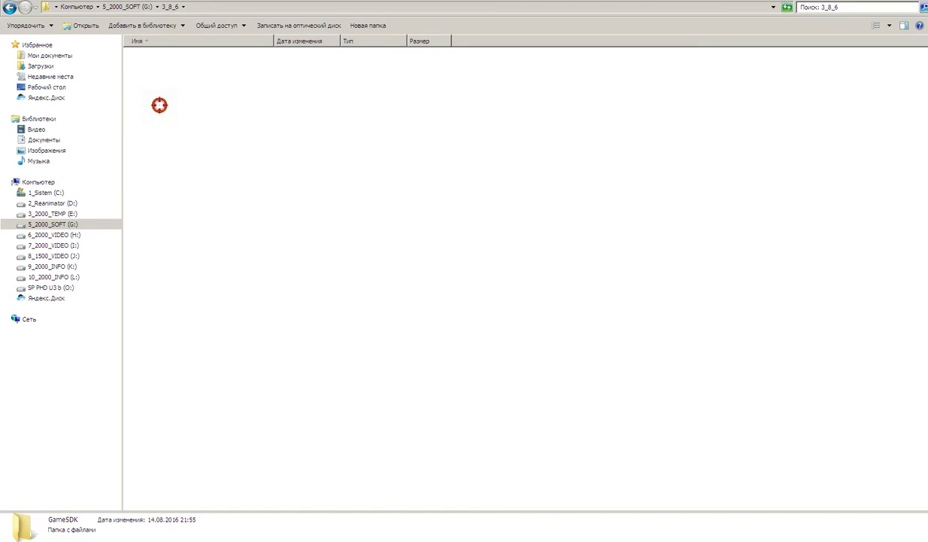
{"action": "left_click_drag", "start_coordinate": [253, 389], "coordinate": [179, 360]}
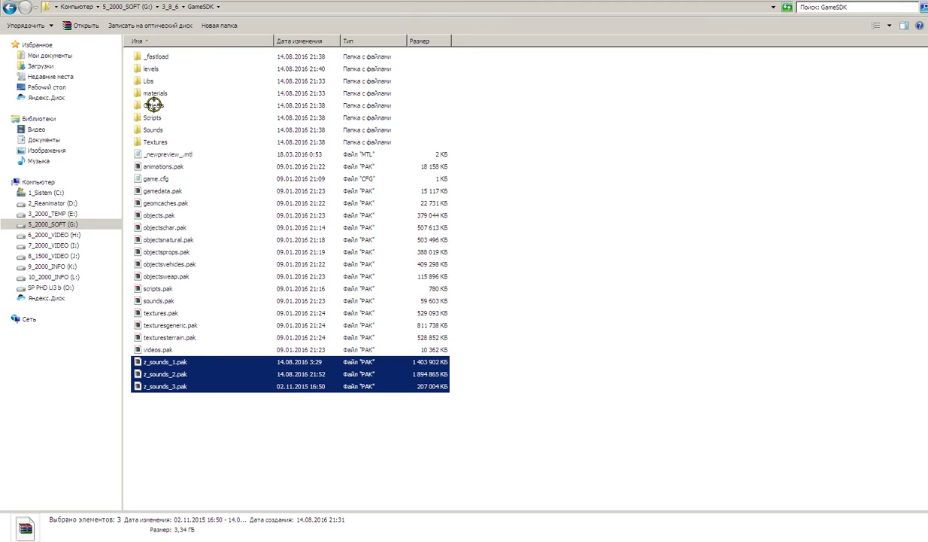
- Open the UI folder inside Libs and select Launcher.fla
{"action": "left_click", "coordinate": [153, 106]}
{"action": "double_click", "coordinate": [151, 80]}
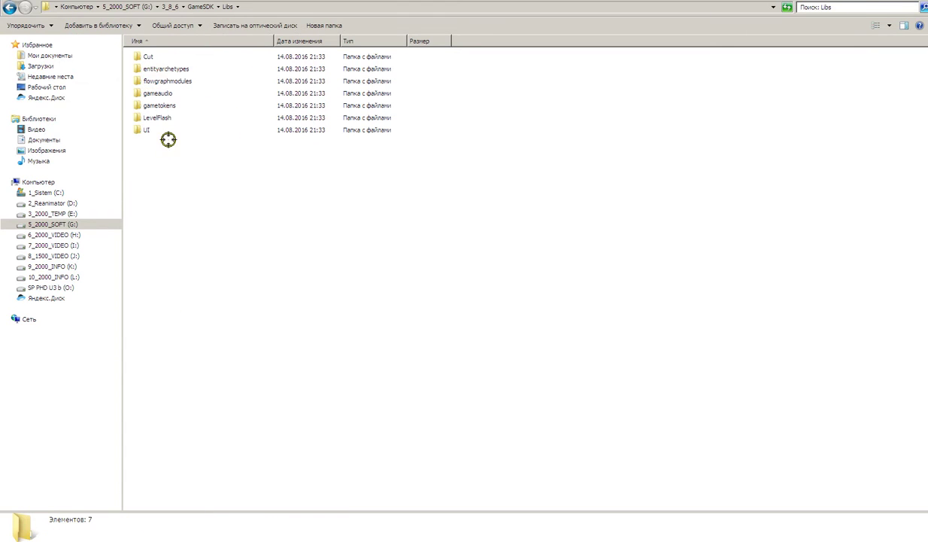
{"action": "double_click", "coordinate": [149, 129]}
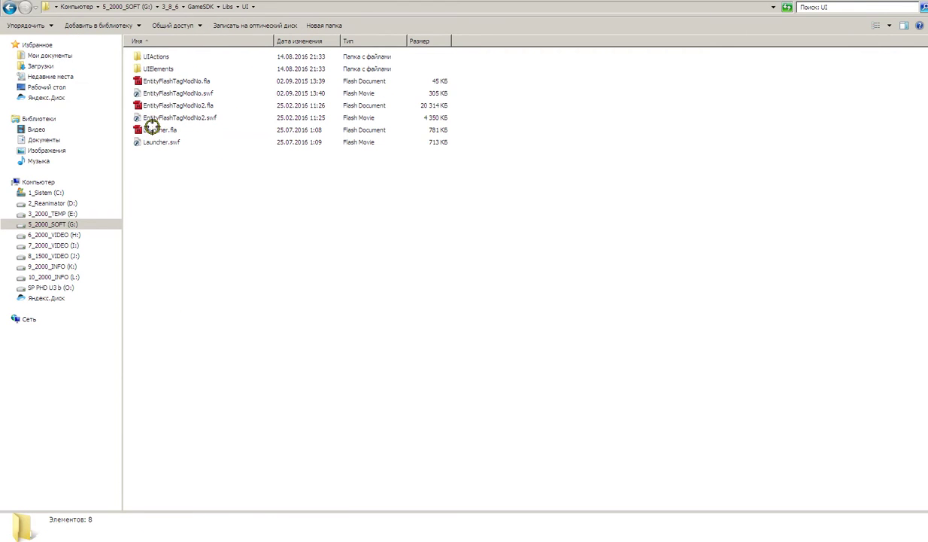
{"action": "left_click", "coordinate": [151, 142]}
{"action": "left_click", "coordinate": [150, 129]}
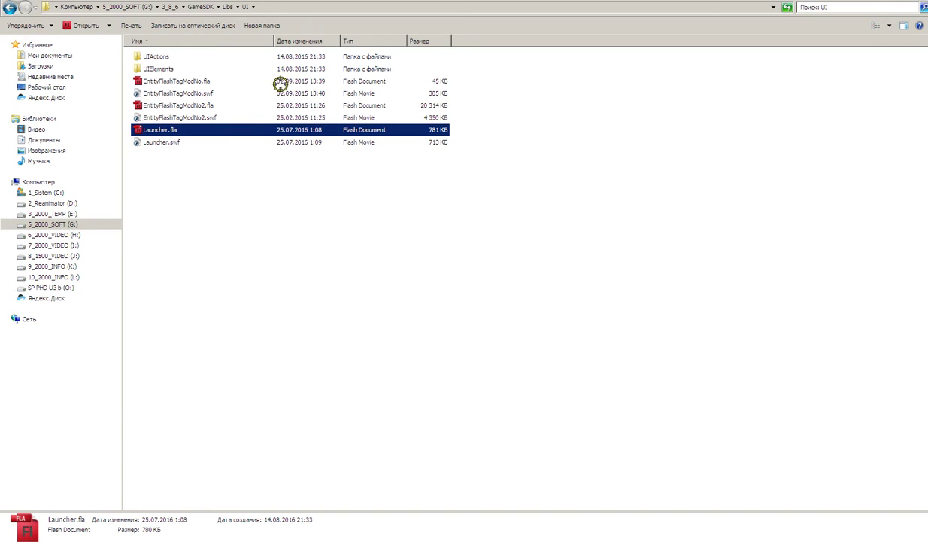
- Preview EntityFlashTagModNo2.swf and EntityFlashTagModNo.swf in Flash Player, closing each movie after viewing it
{"action": "left_click", "coordinate": [192, 115]}
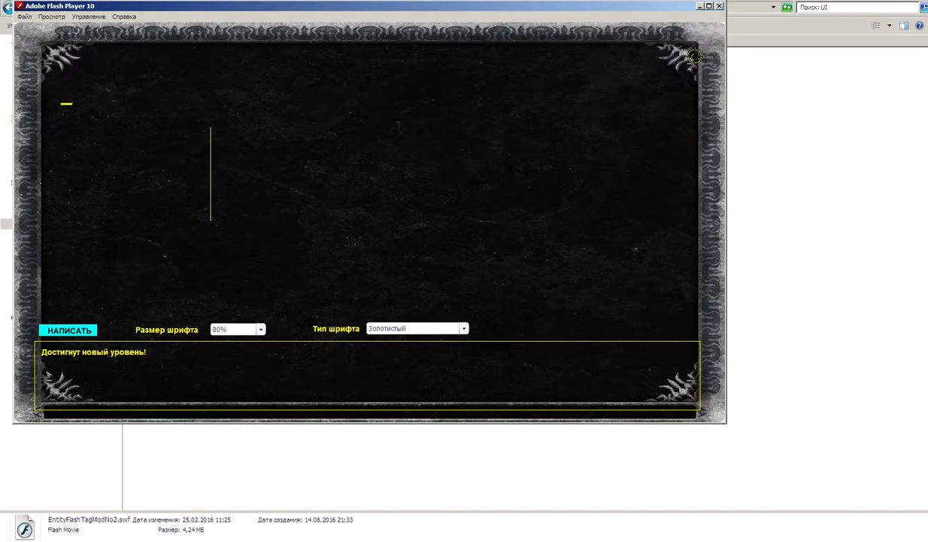
{"action": "left_click", "coordinate": [721, 6]}
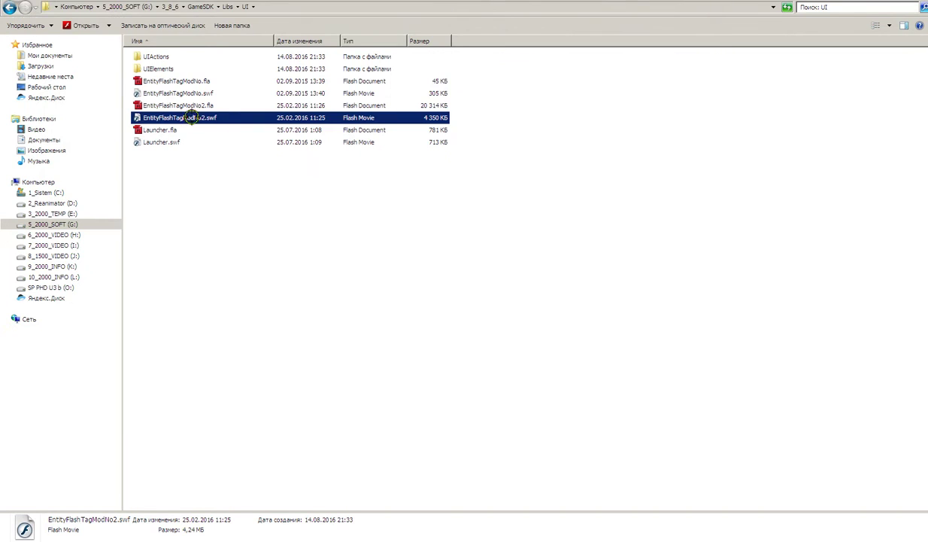
{"action": "double_click", "coordinate": [159, 89]}
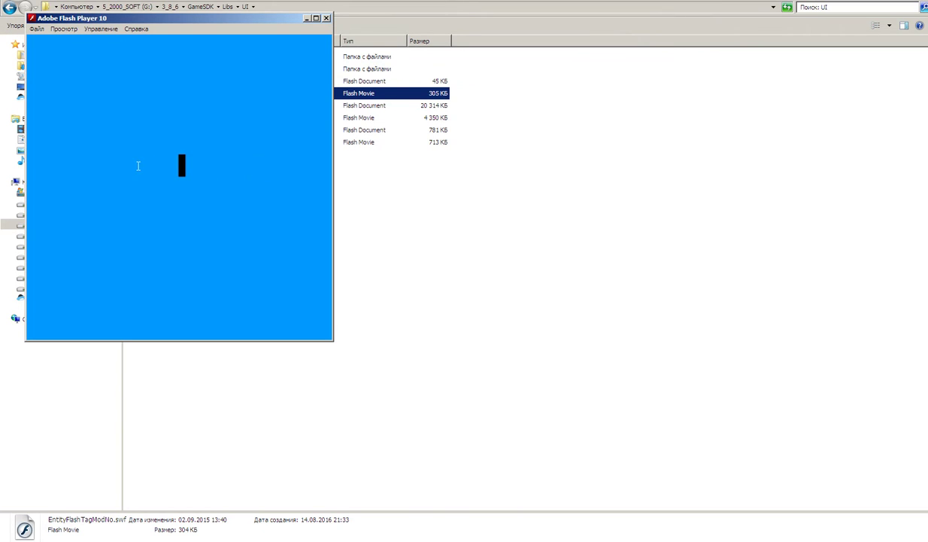
{"action": "left_click", "coordinate": [325, 17]}
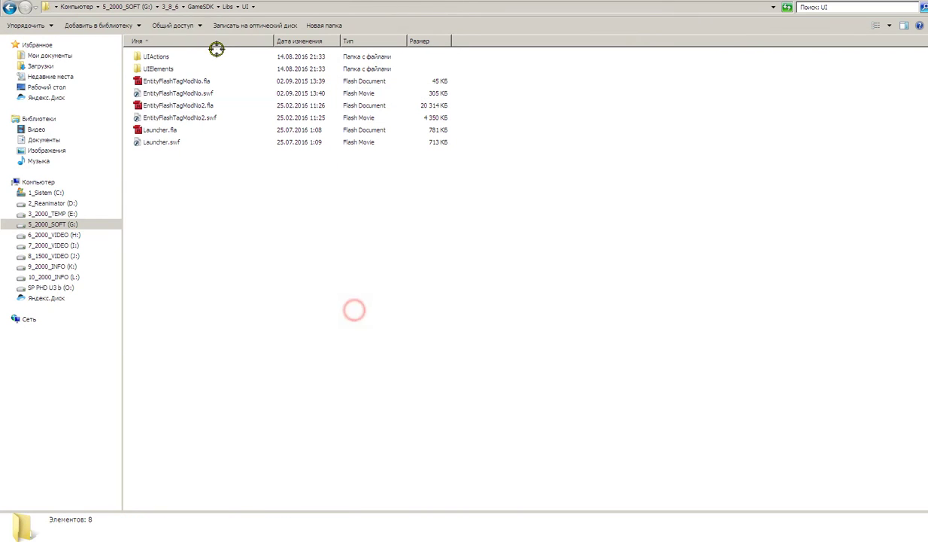
- Play EntityFlashTagModNo2.swf, write out its sample text "Достигнут новый уровень!", close the movie and select EntityFlashTagModNo2.fla
{"action": "double_click", "coordinate": [175, 118]}
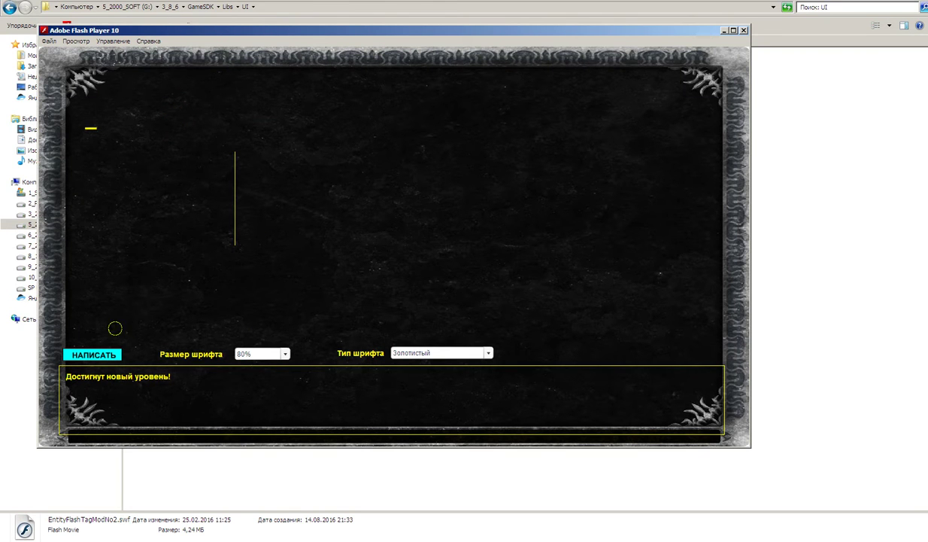
{"action": "left_click", "coordinate": [101, 351]}
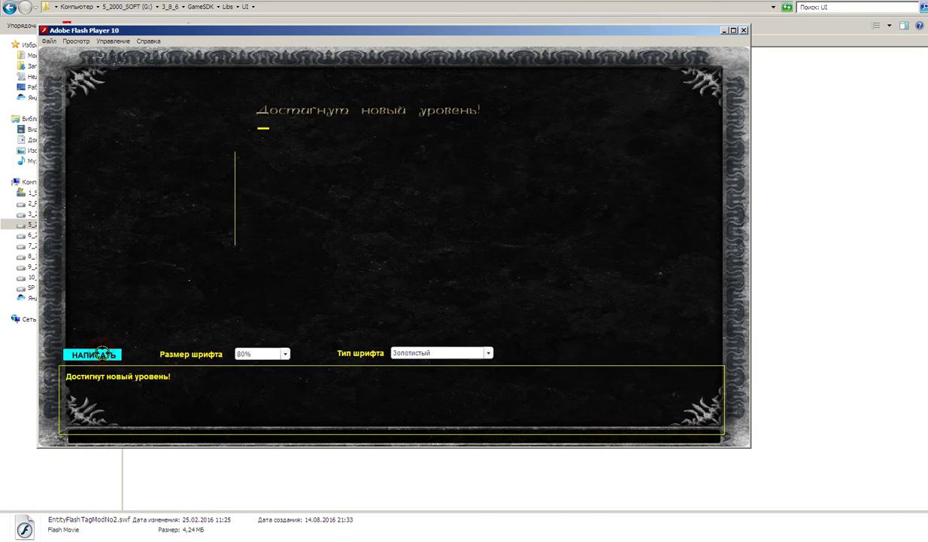
{"action": "left_click", "coordinate": [745, 30]}
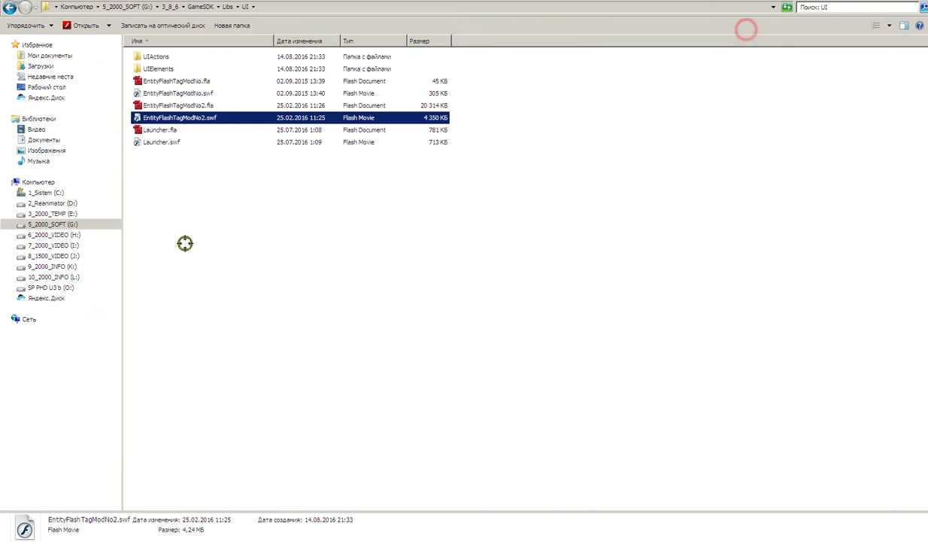
{"action": "left_click", "coordinate": [163, 106]}
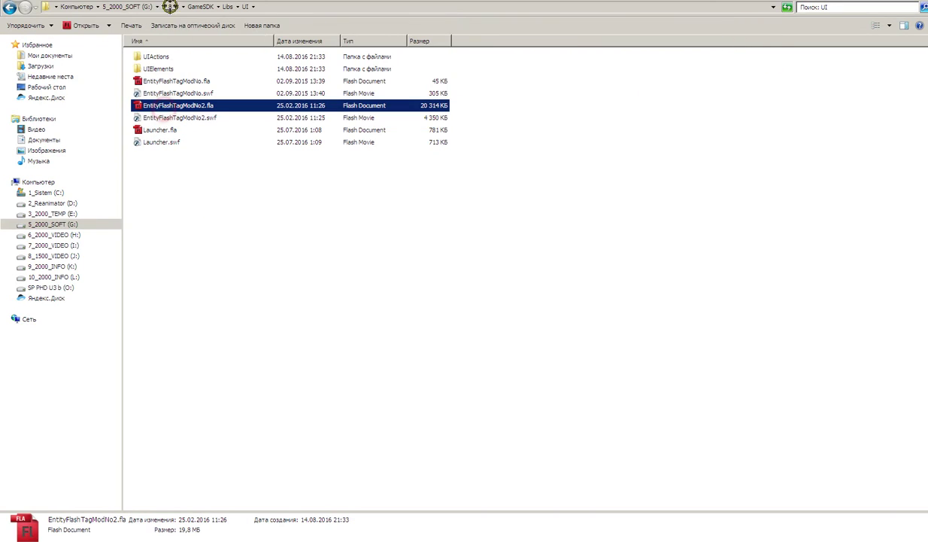
- Go back to GameSDK and open the folder Libs, LevelFlash, Col6
{"action": "left_click", "coordinate": [218, 6]}
{"action": "left_click", "coordinate": [230, 6]}
{"action": "left_click", "coordinate": [230, 6]}
{"action": "left_click", "coordinate": [205, 6]}
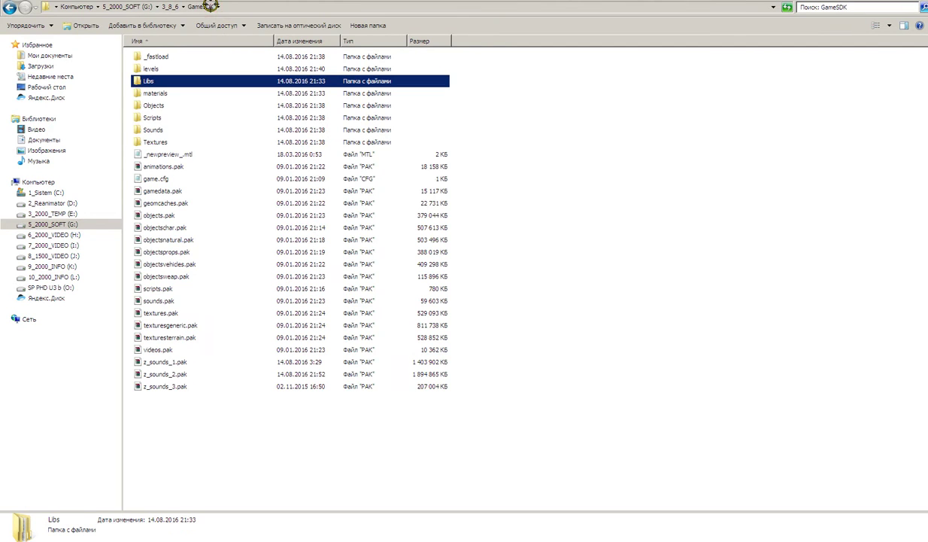
{"action": "double_click", "coordinate": [147, 80]}
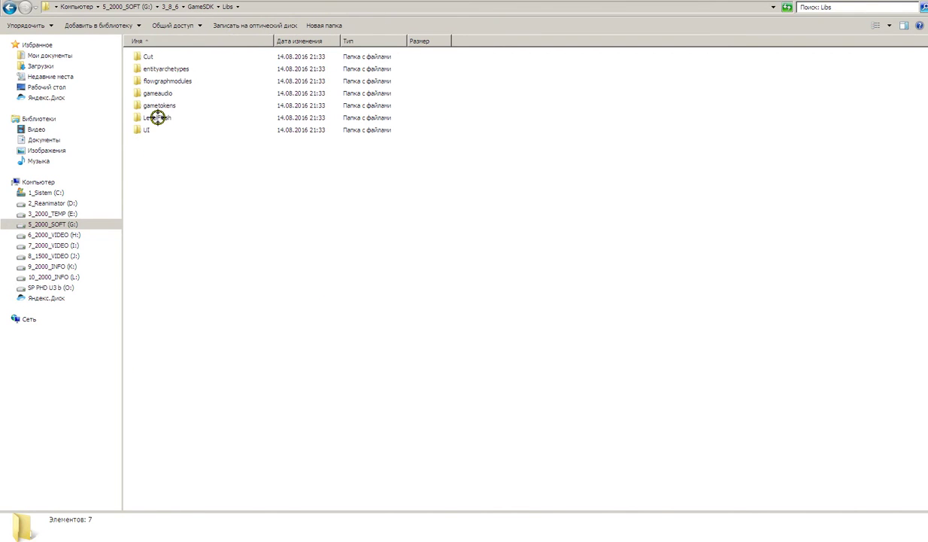
{"action": "double_click", "coordinate": [156, 118]}
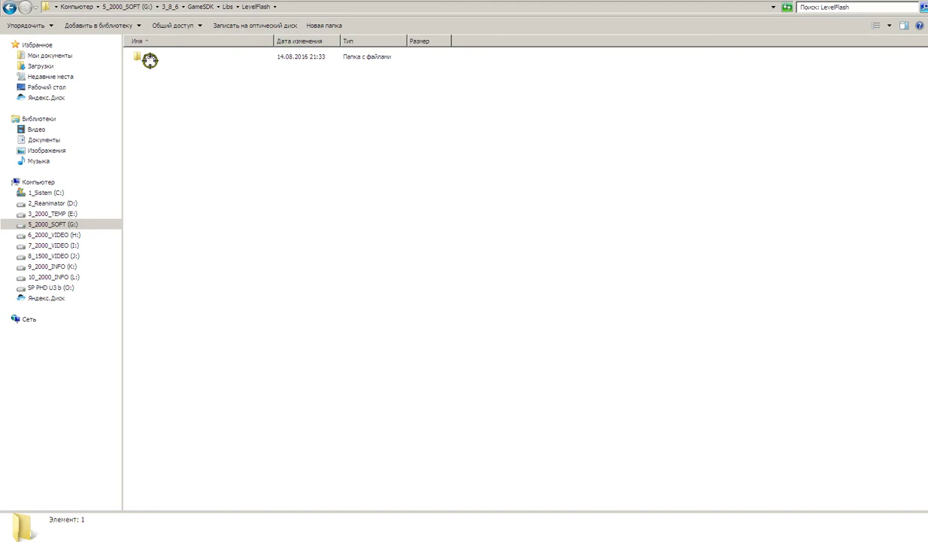
{"action": "left_click", "coordinate": [150, 59]}
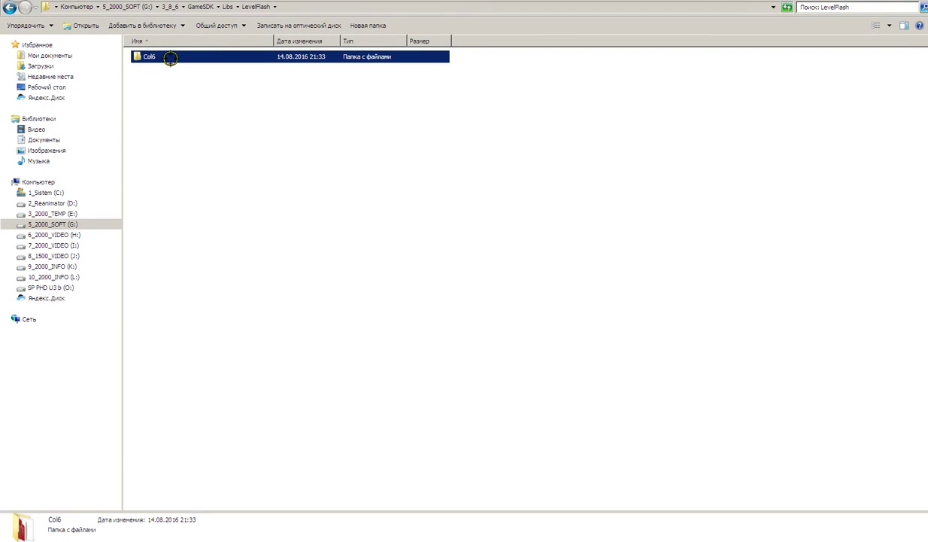
{"action": "double_click", "coordinate": [151, 57]}
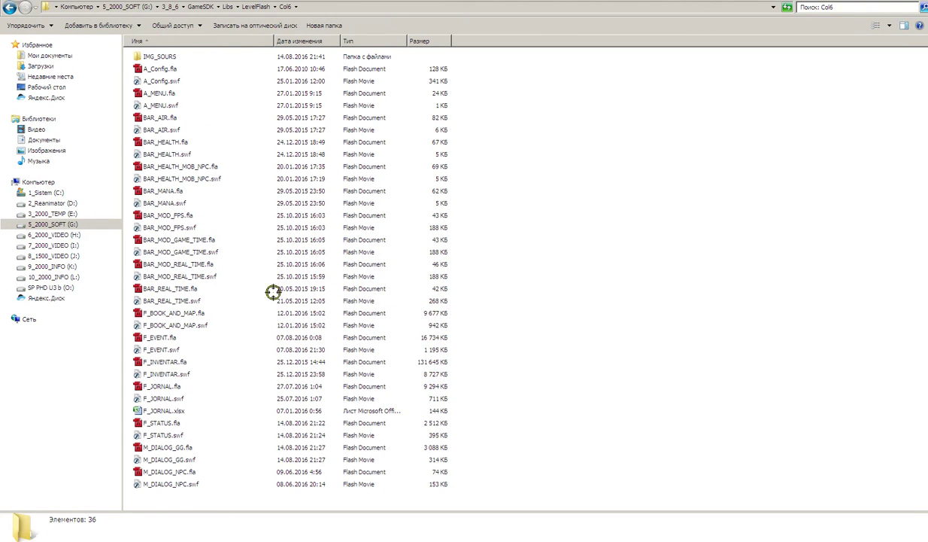
- Review the Flash files in Col6 and preview M_DIALOG_NPC.swf, closing the player and selecting M_DIALOG_NPC.fla
{"action": "left_click_drag", "start_coordinate": [214, 495], "coordinate": [175, 69]}
{"action": "left_click", "coordinate": [530, 245]}
{"action": "left_click", "coordinate": [156, 471]}
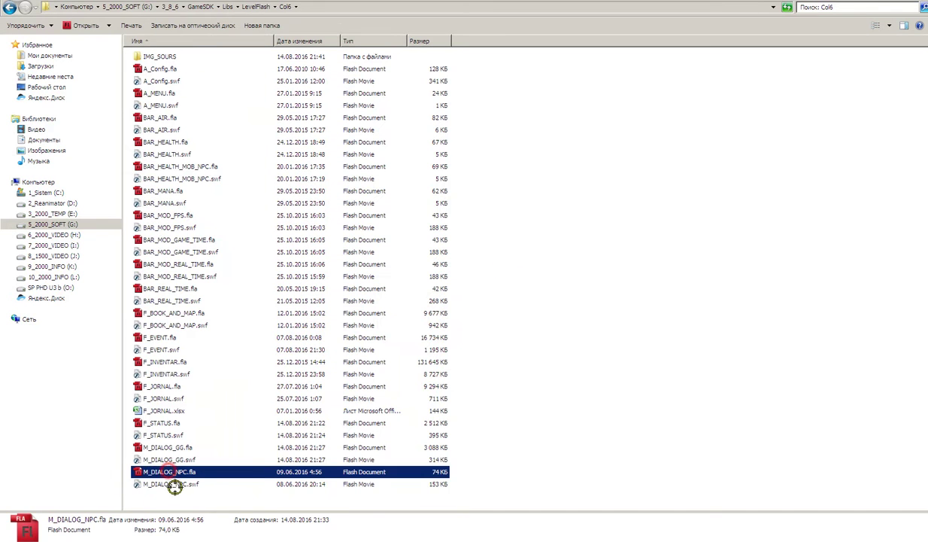
{"action": "left_click", "coordinate": [175, 485]}
{"action": "double_click", "coordinate": [181, 485]}
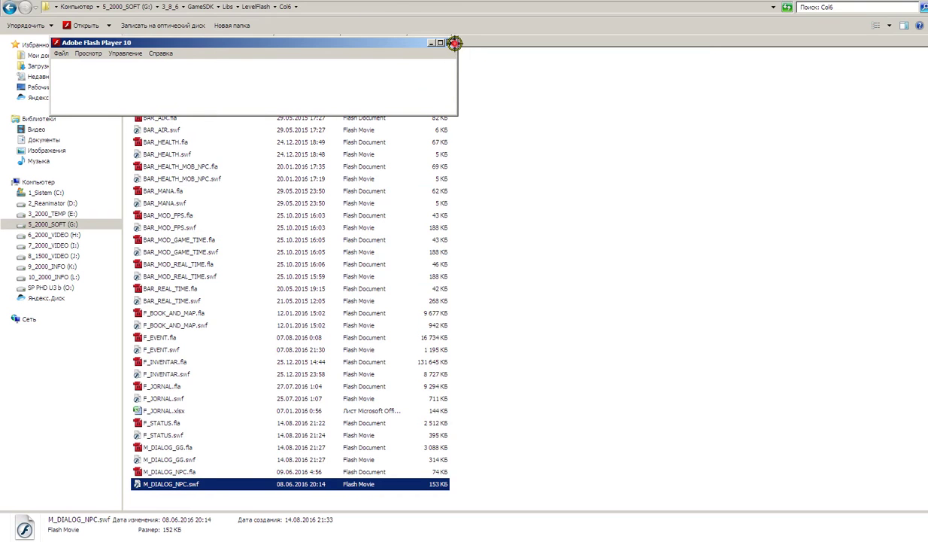
{"action": "left_click", "coordinate": [454, 43]}
{"action": "left_click", "coordinate": [190, 471]}
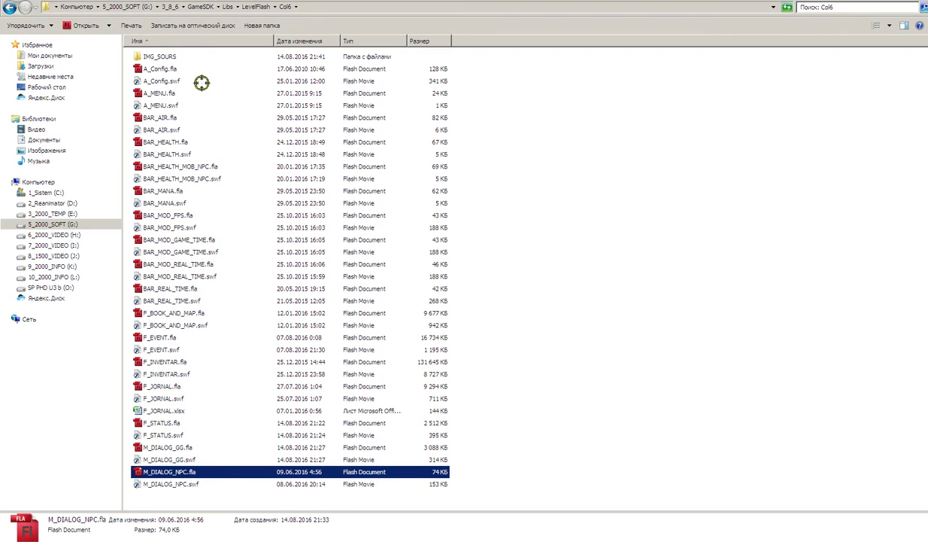
- Look into the BAR folder inside IMG_SOURS and return to the GameSDK folder
{"action": "double_click", "coordinate": [154, 57]}
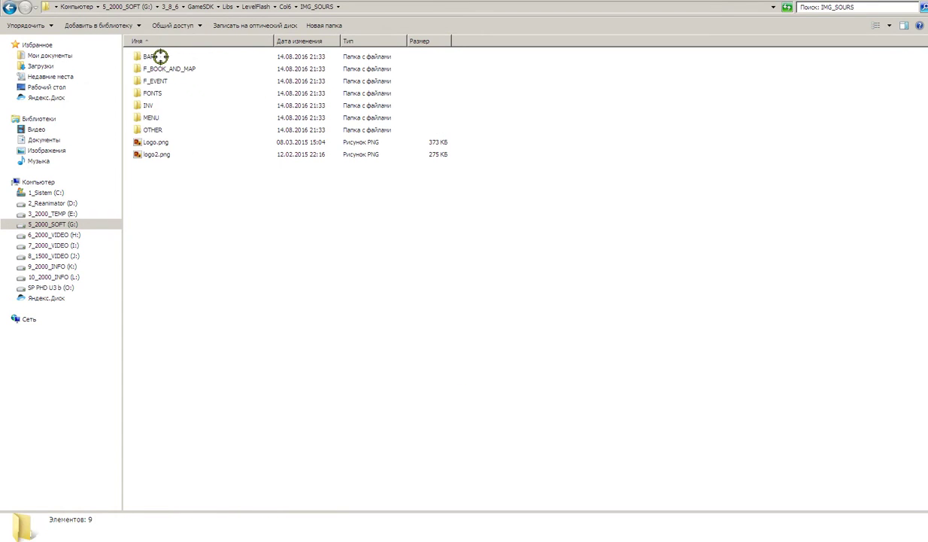
{"action": "double_click", "coordinate": [152, 55]}
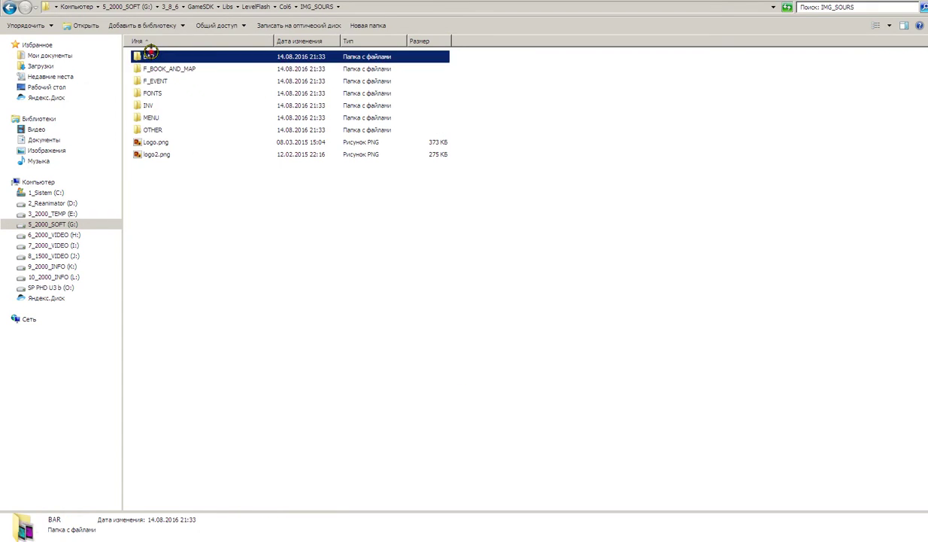
{"action": "left_click", "coordinate": [256, 6]}
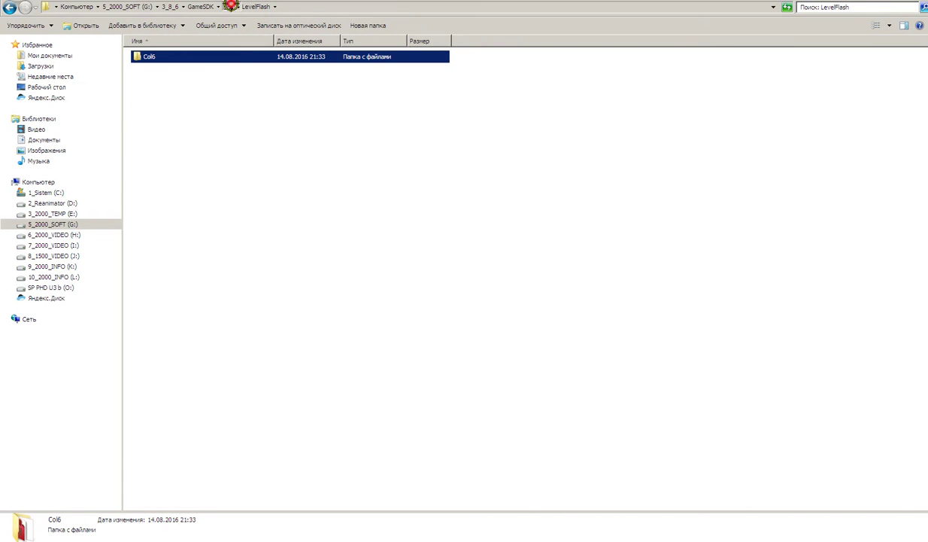
{"action": "left_click", "coordinate": [231, 6]}
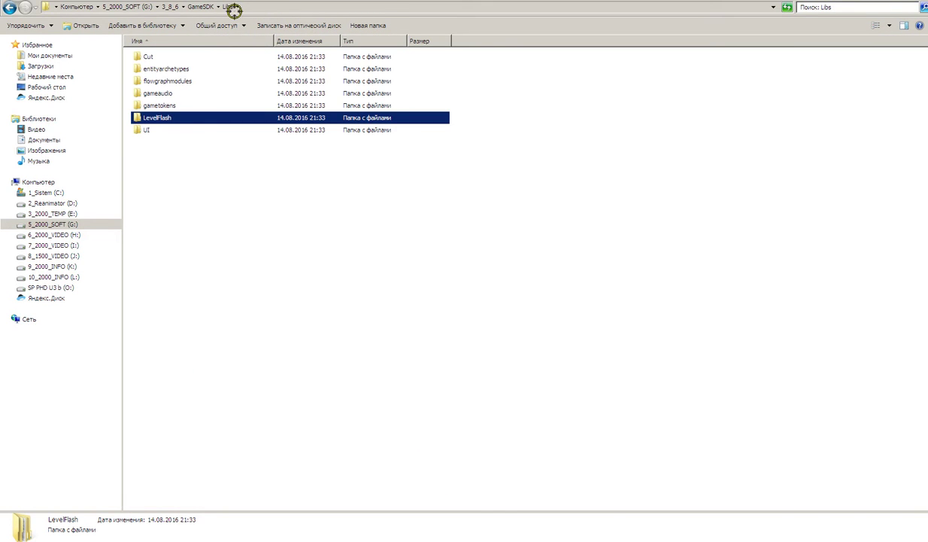
{"action": "left_click", "coordinate": [202, 6]}
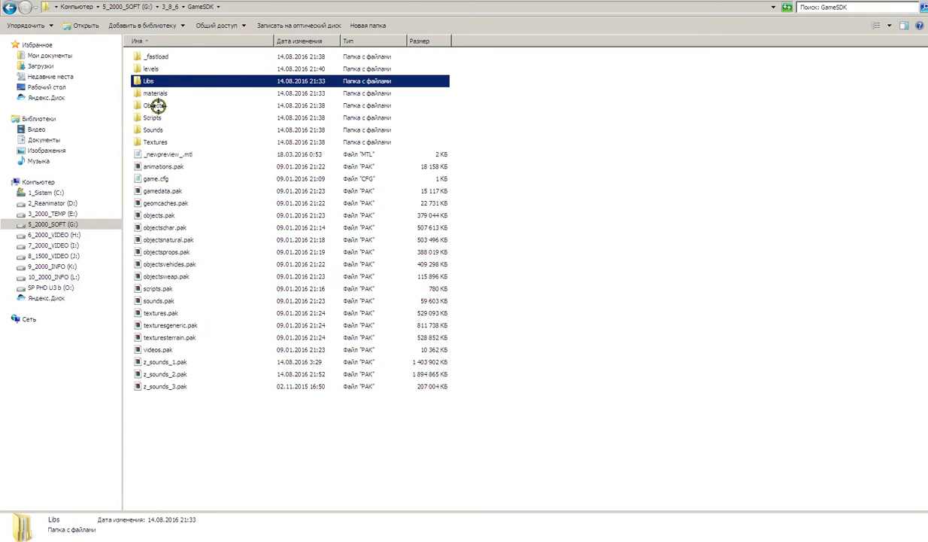
- Open the Objects folder and go into 1_npc, demo, sf09 to view the demo character's files
{"action": "double_click", "coordinate": [160, 104]}
{"action": "left_click_drag", "start_coordinate": [241, 196], "coordinate": [272, 191]}
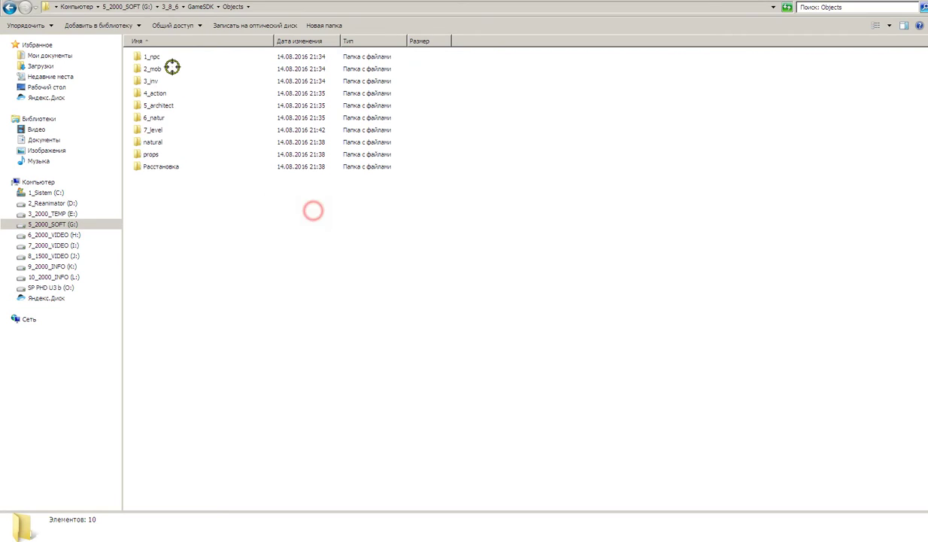
{"action": "double_click", "coordinate": [148, 56]}
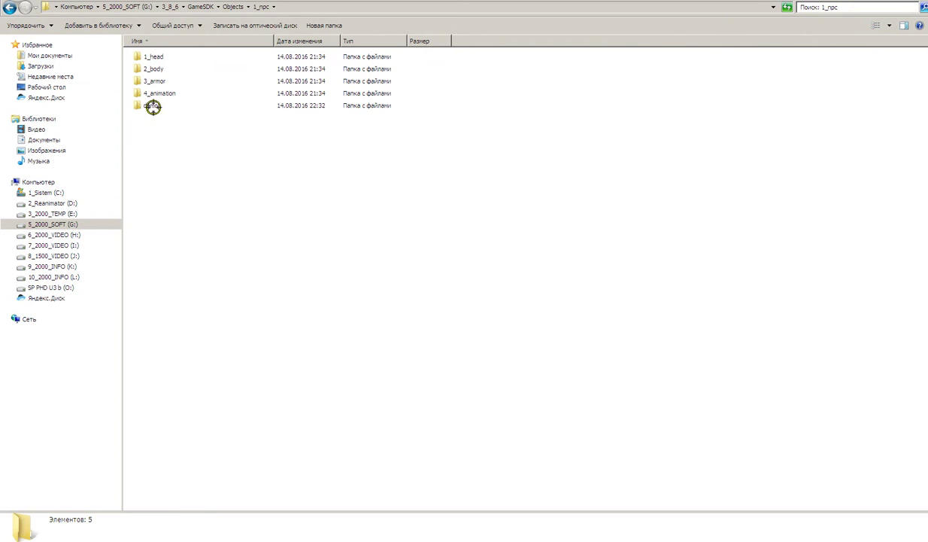
{"action": "double_click", "coordinate": [153, 106]}
{"action": "double_click", "coordinate": [149, 56]}
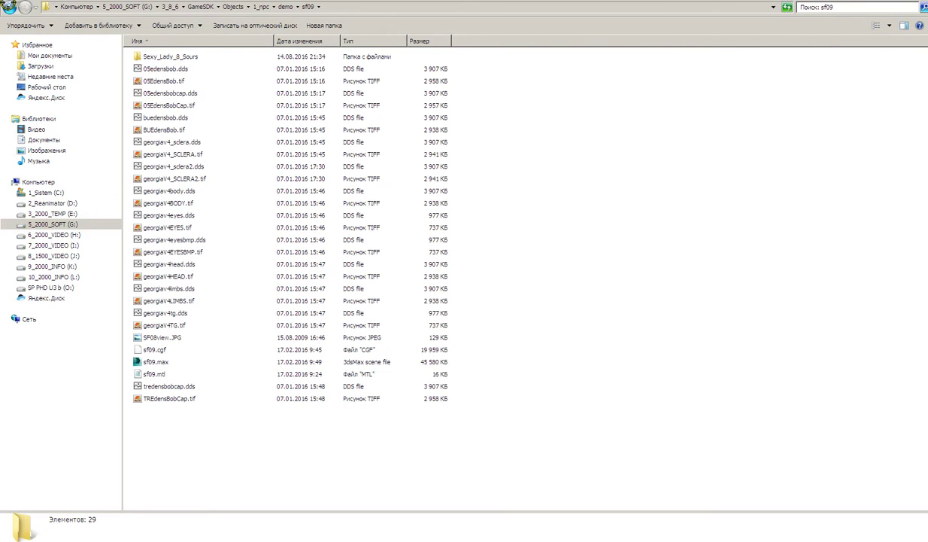
- Return to 1_npc and open the asc_humans_acrobatic folder inside 4_animation
{"action": "left_click", "coordinate": [9, 7]}
{"action": "left_click", "coordinate": [9, 6]}
{"action": "left_click", "coordinate": [155, 91]}
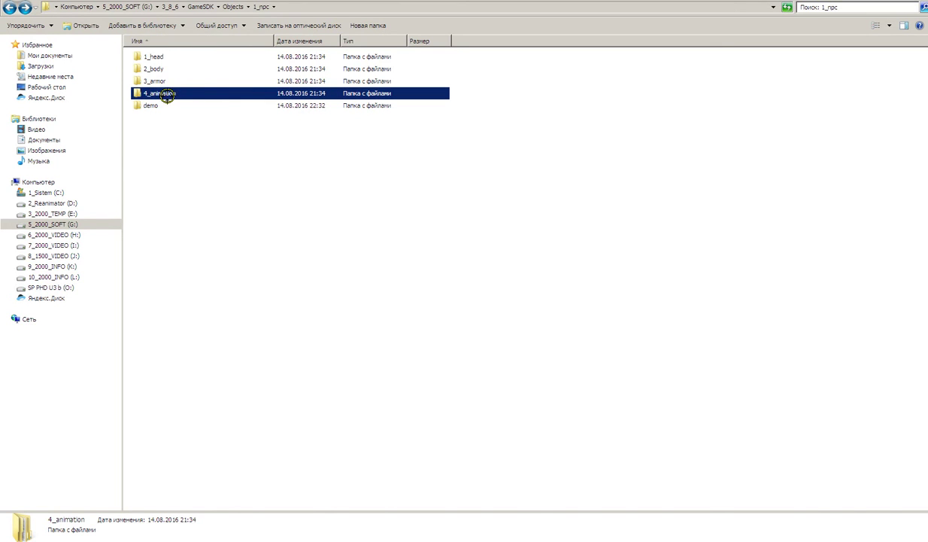
{"action": "double_click", "coordinate": [166, 94]}
{"action": "double_click", "coordinate": [167, 203]}
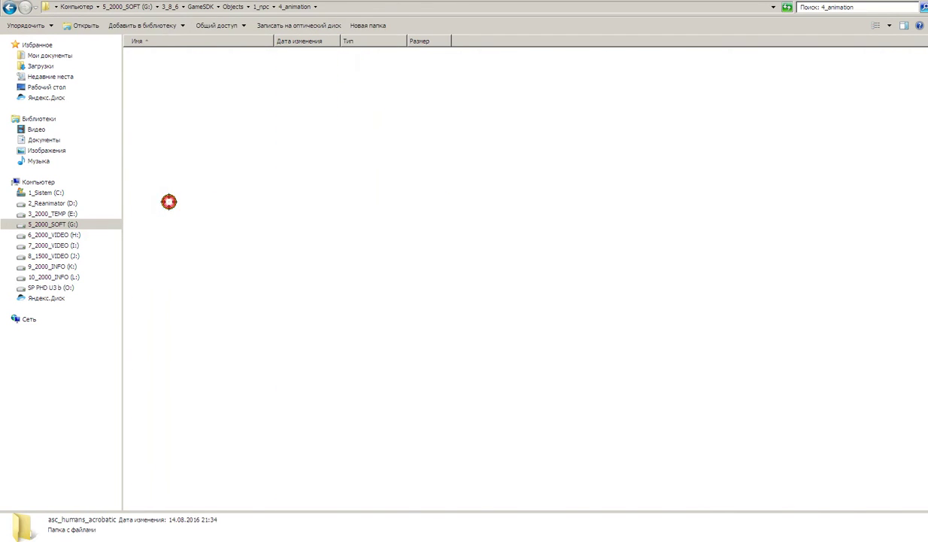
- Go back up to the Objects folder and open the 3_armor folder inside 1_npc
{"action": "left_click", "coordinate": [9, 7]}
{"action": "double_click", "coordinate": [9, 7]}
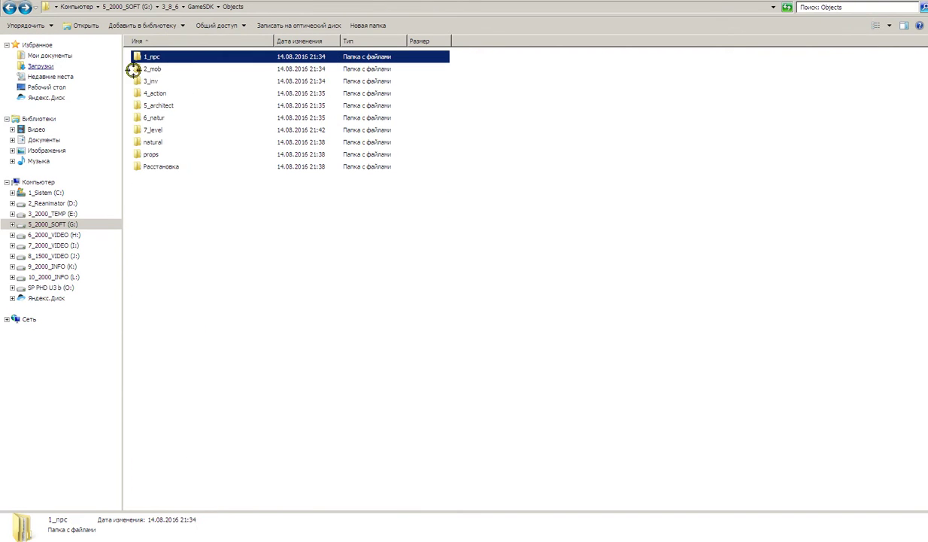
{"action": "double_click", "coordinate": [153, 56]}
{"action": "double_click", "coordinate": [154, 82]}
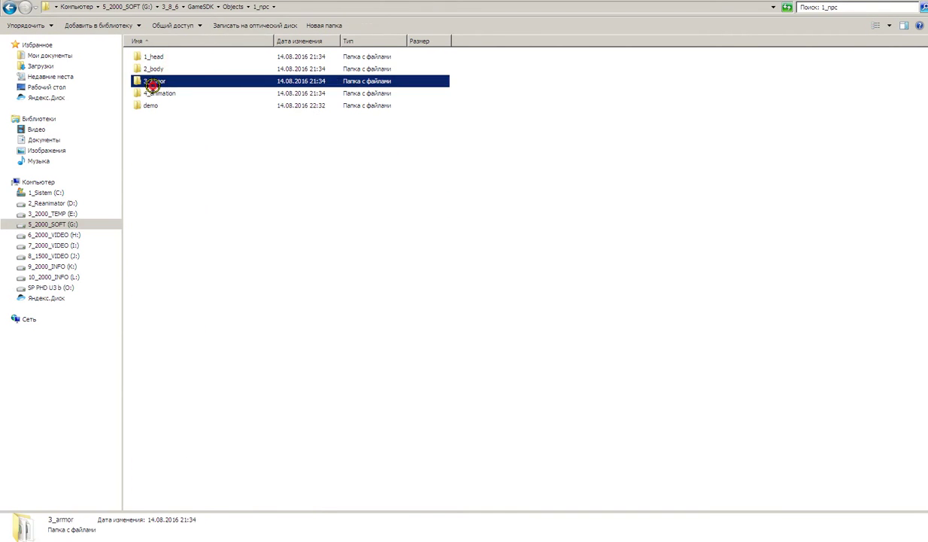
- Select the dmb_armor_m .max, .mtl, .tif, .cgf and .dds files one after another to view their details
{"action": "left_click", "coordinate": [169, 142]}
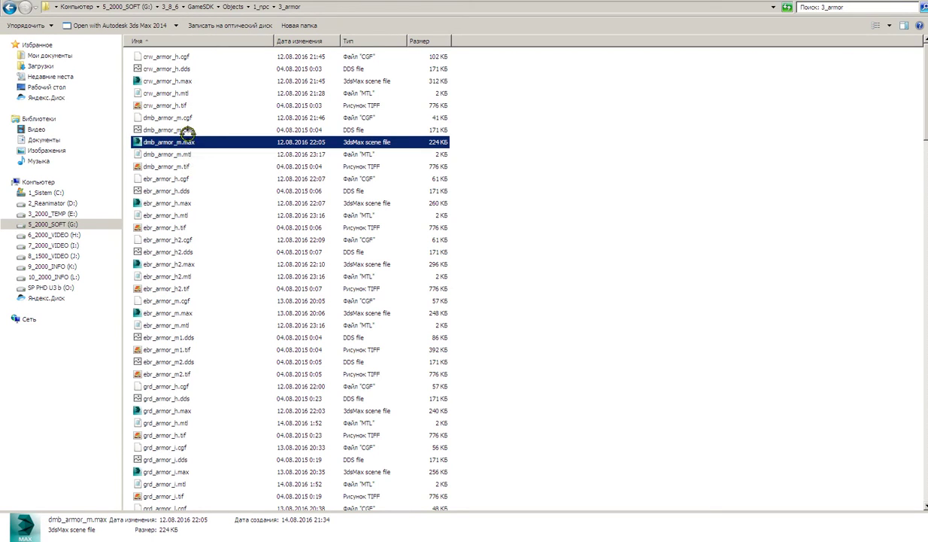
{"action": "left_click", "coordinate": [164, 154]}
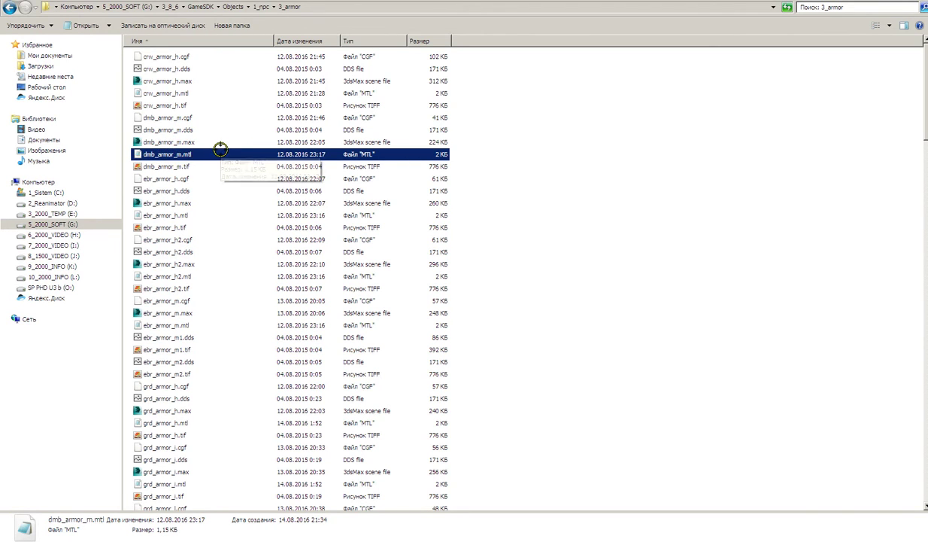
{"action": "left_click", "coordinate": [170, 166]}
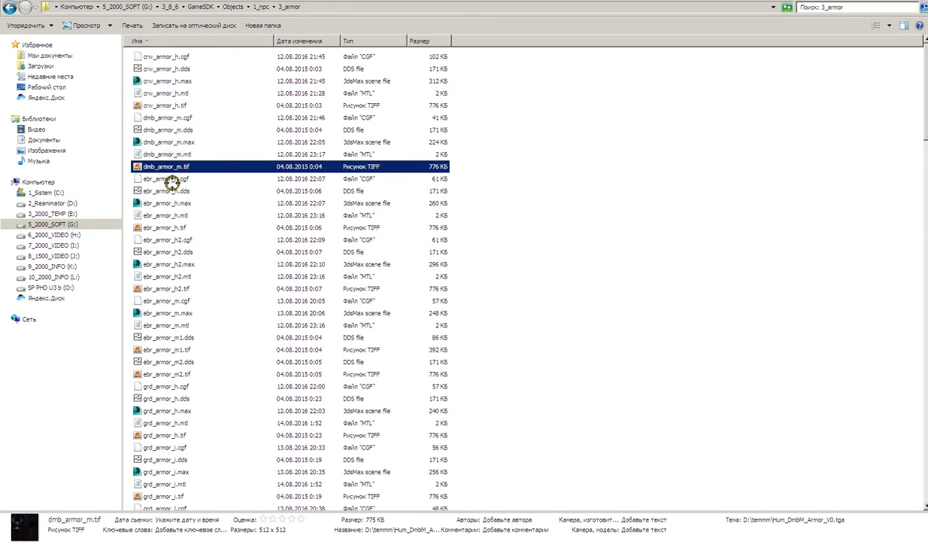
{"action": "left_click", "coordinate": [161, 119]}
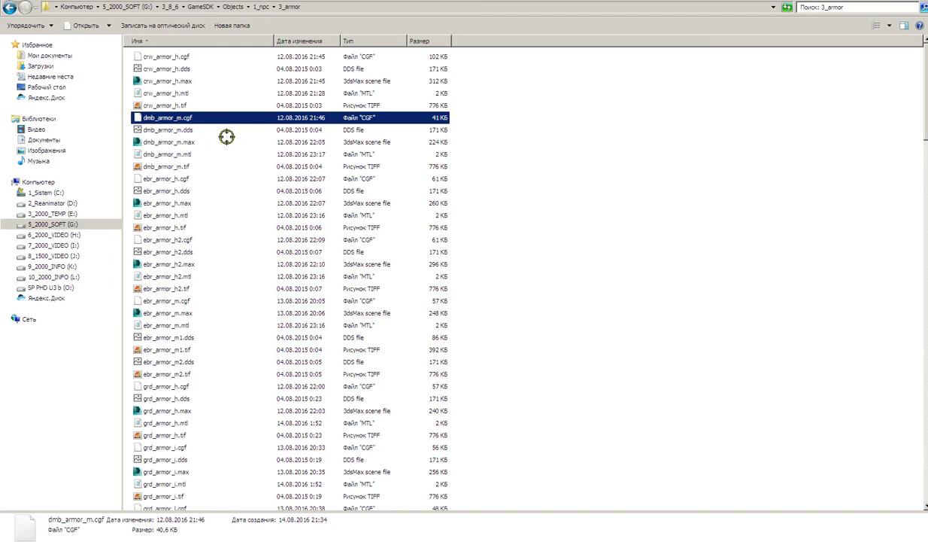
{"action": "left_click", "coordinate": [171, 131]}
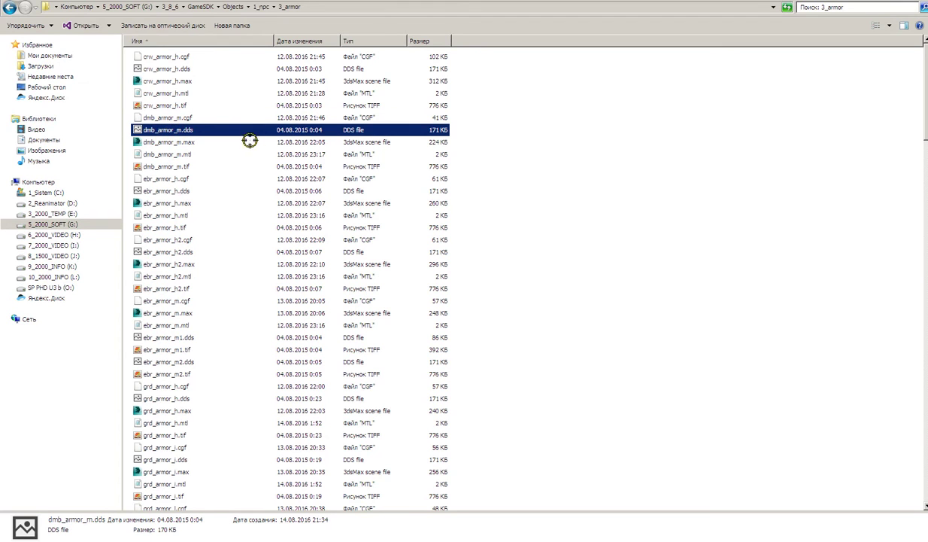
- Open the 2_body folder in 1_npc, look through its files and select Hum_Body_Naked_V2_C2.tif
{"action": "left_click", "coordinate": [261, 7]}
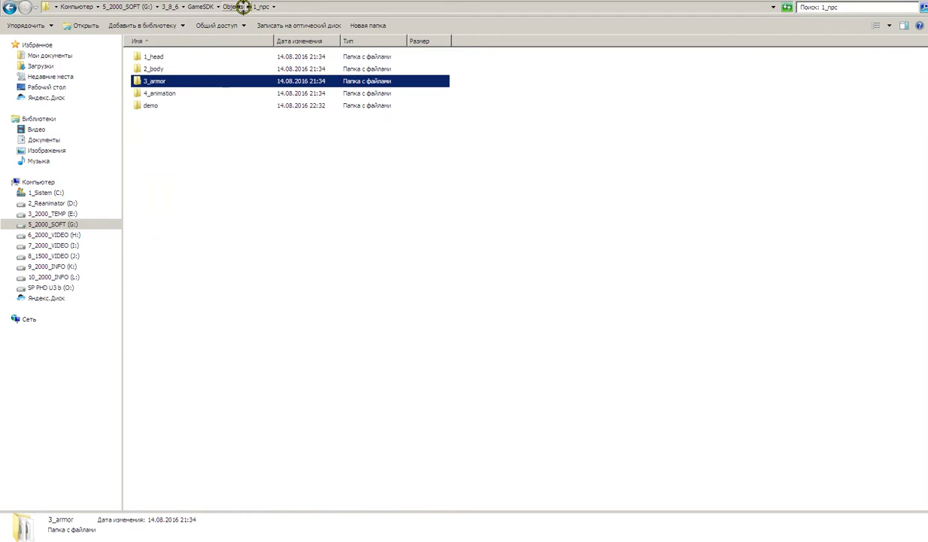
{"action": "double_click", "coordinate": [156, 68]}
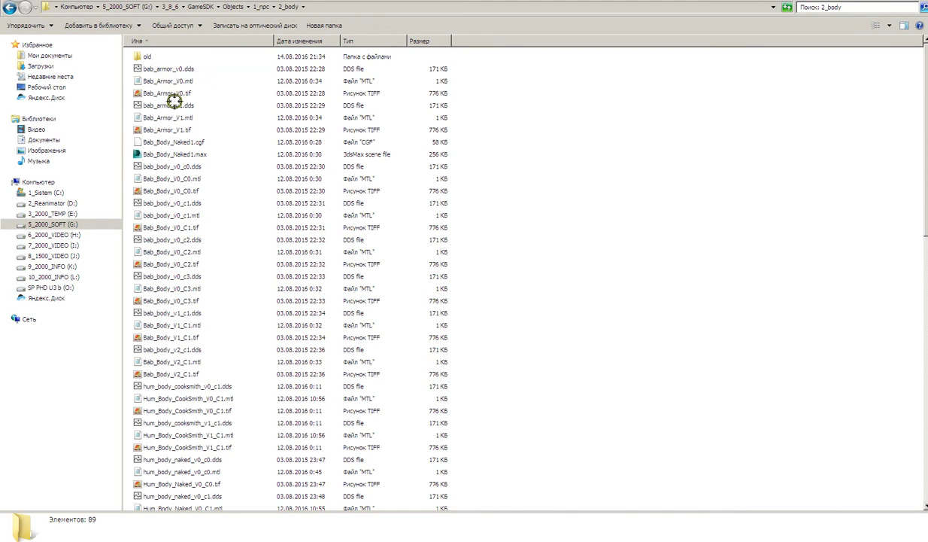
{"action": "scroll", "coordinate": [232, 201], "scroll_direction": "down", "scroll_amount": 3}
{"action": "scroll", "coordinate": [235, 199], "scroll_direction": "up", "scroll_amount": 3}
{"action": "scroll", "coordinate": [240, 184], "scroll_direction": "down", "scroll_amount": 15}
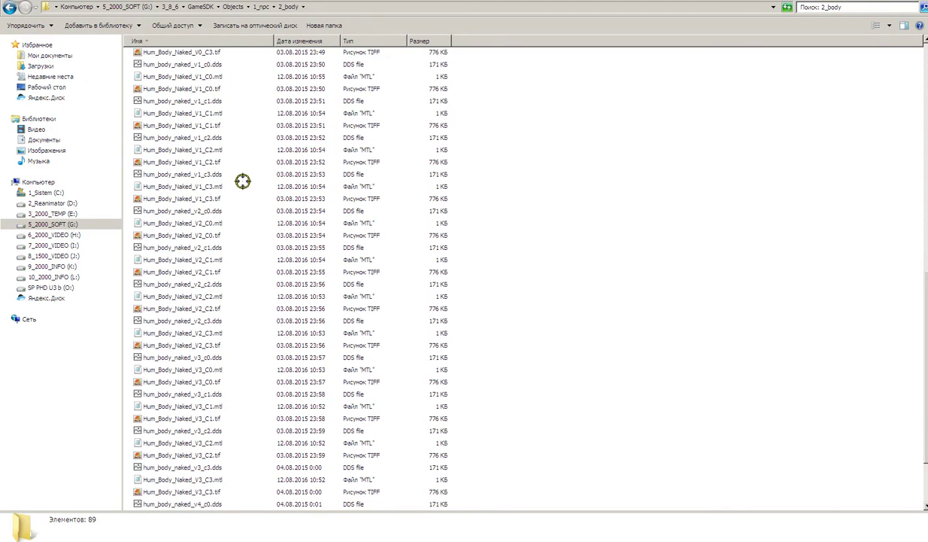
{"action": "left_click", "coordinate": [181, 247]}
{"action": "left_click", "coordinate": [165, 224]}
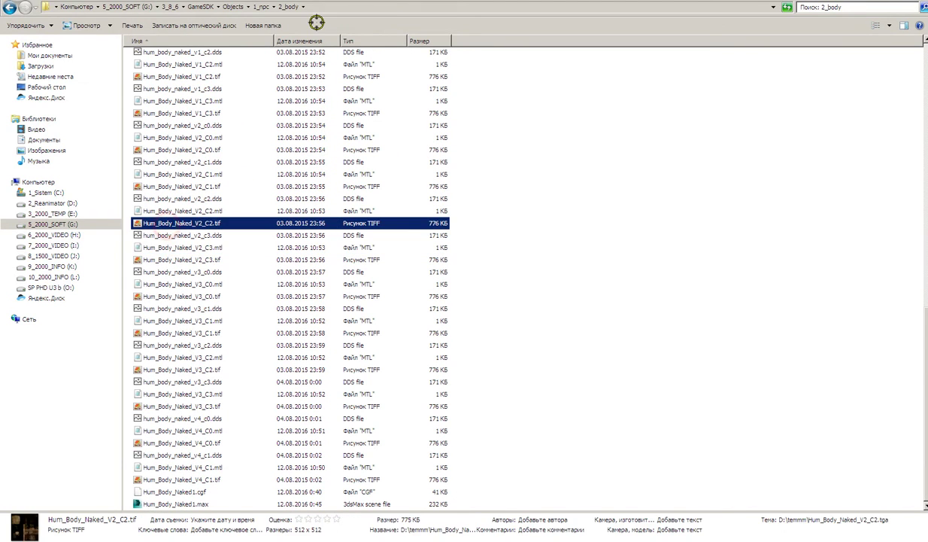
- Look into the 1_head folder of 1_npc, select head.max and return to the Objects folder
{"action": "left_click", "coordinate": [266, 7]}
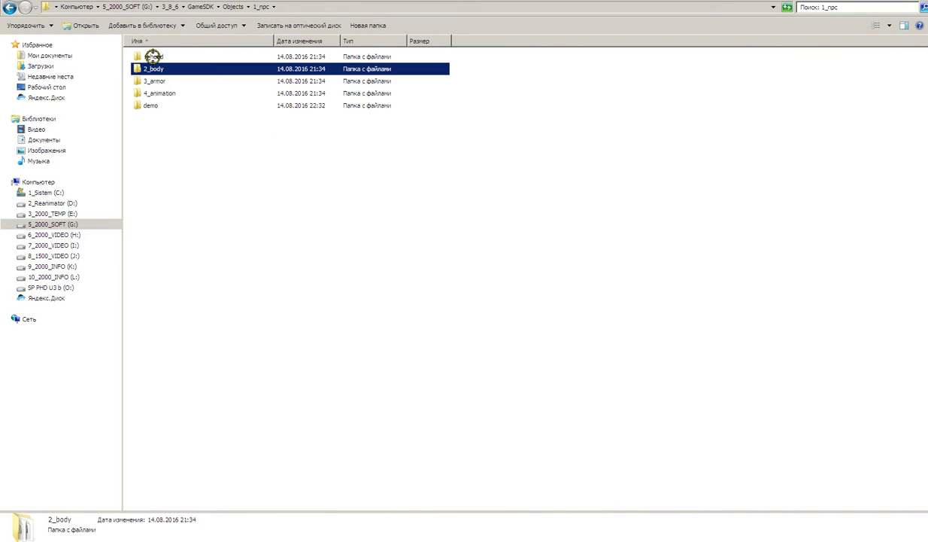
{"action": "double_click", "coordinate": [153, 57]}
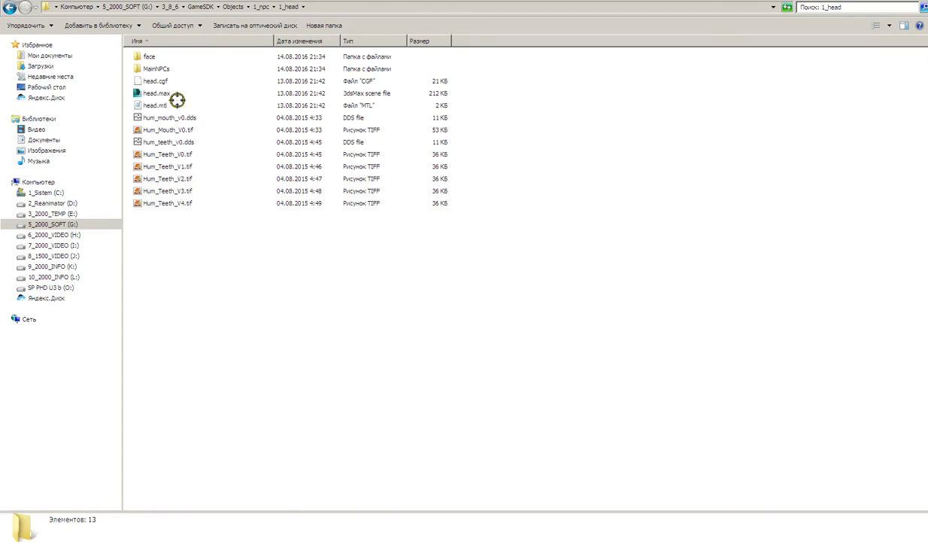
{"action": "left_click", "coordinate": [148, 93]}
{"action": "left_click", "coordinate": [258, 7]}
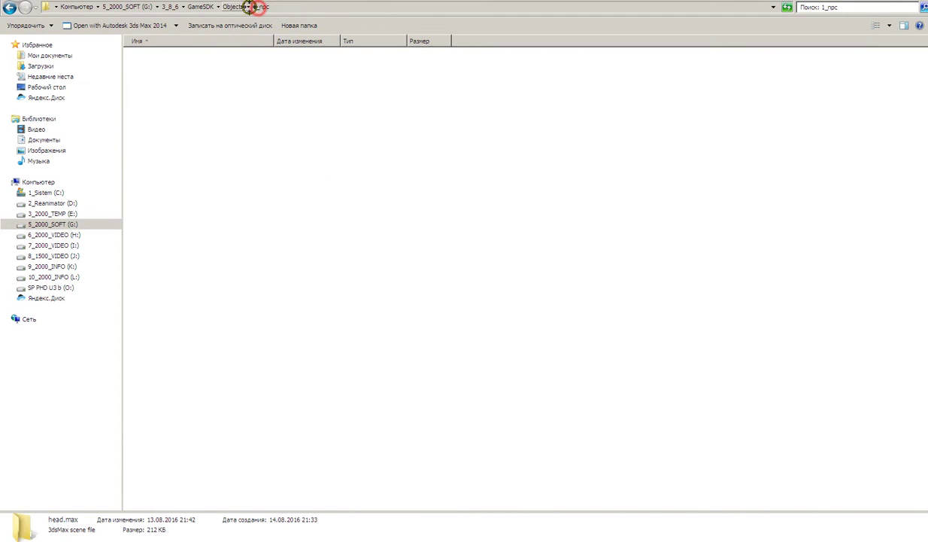
{"action": "left_click", "coordinate": [237, 7]}
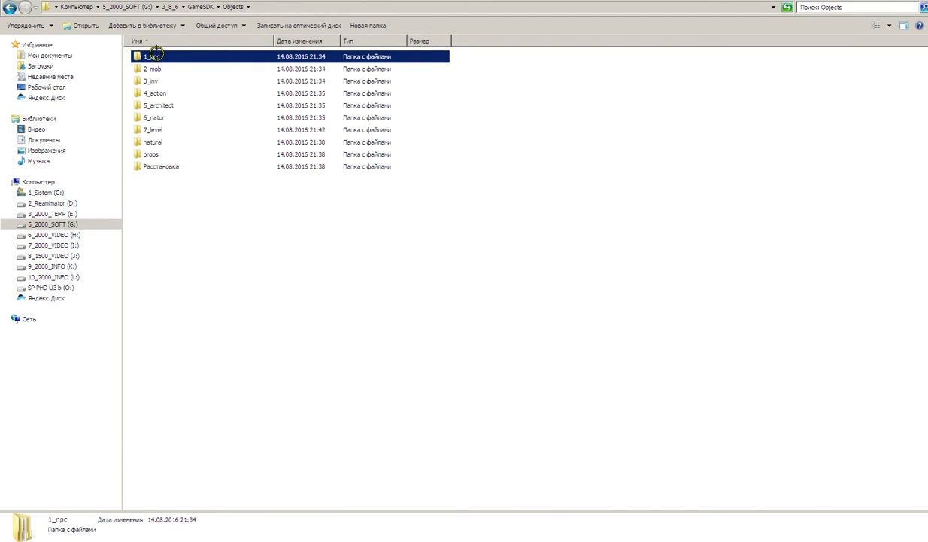
- Select the 2_mob, 3_inv, 4_action, 5_architect and 6_natur folders in turn to point them out
{"action": "left_click", "coordinate": [152, 69]}
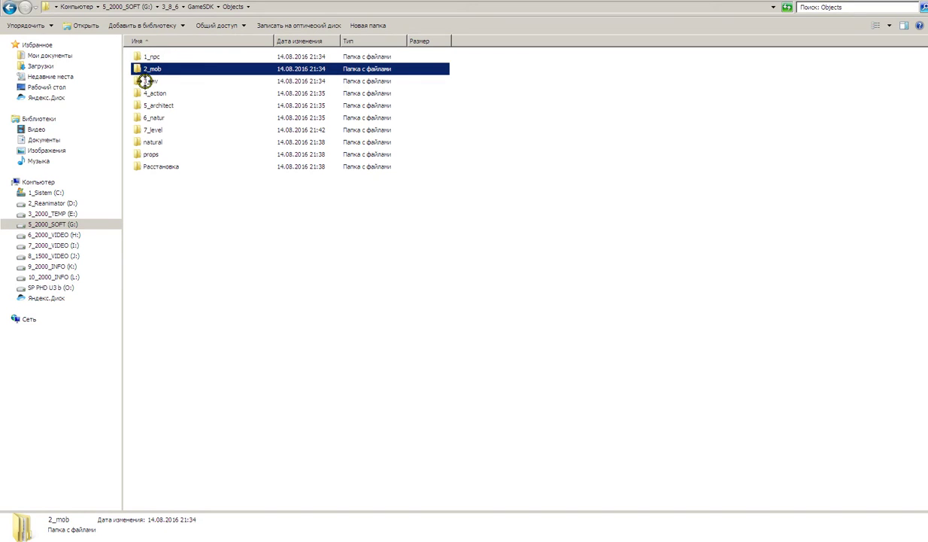
{"action": "left_click", "coordinate": [146, 81]}
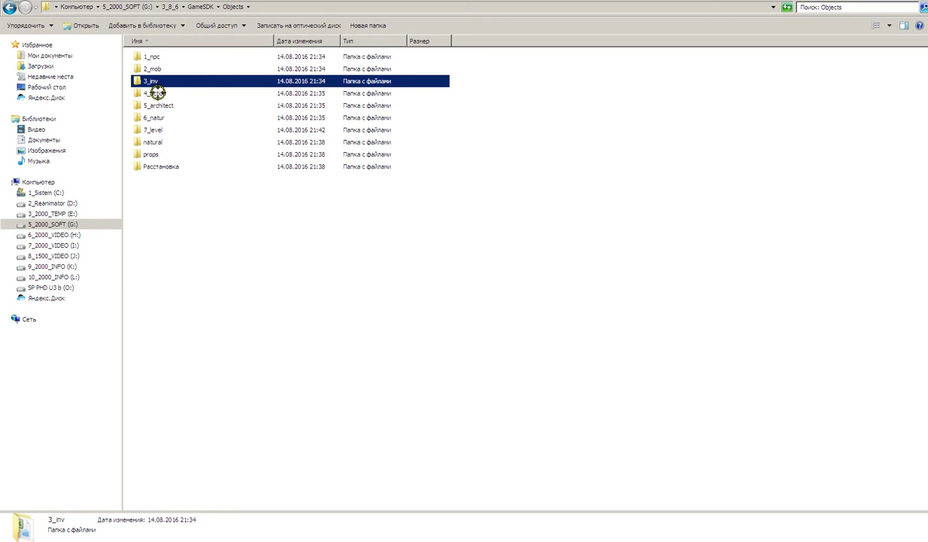
{"action": "left_click", "coordinate": [154, 93]}
{"action": "left_click", "coordinate": [156, 106]}
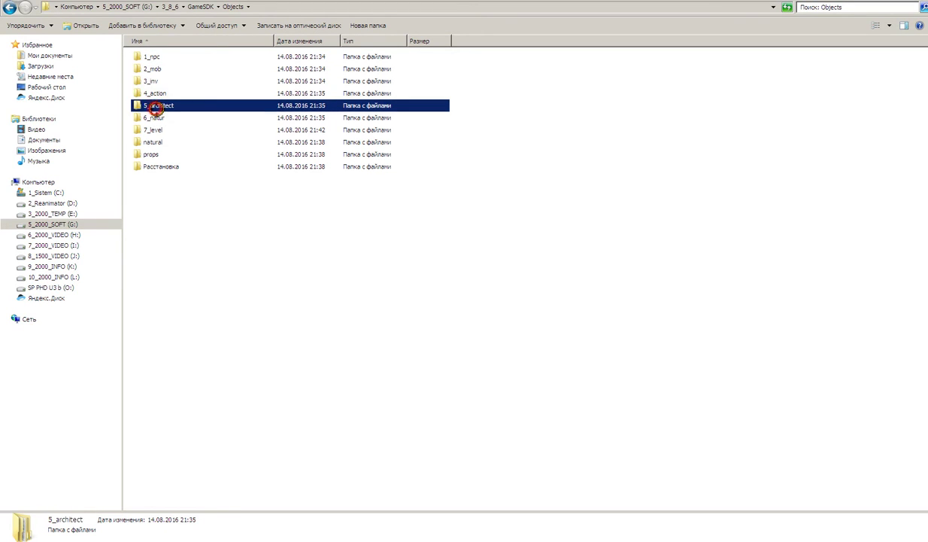
{"action": "left_click", "coordinate": [153, 117]}
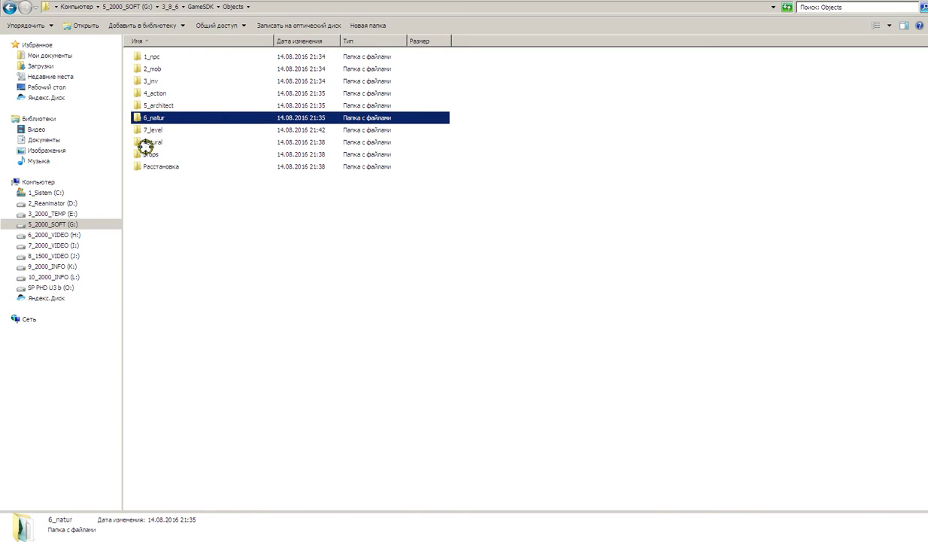
- Open 7_level, look into its z_2_textur_tif texture folder and go back to 7_level
{"action": "double_click", "coordinate": [154, 130]}
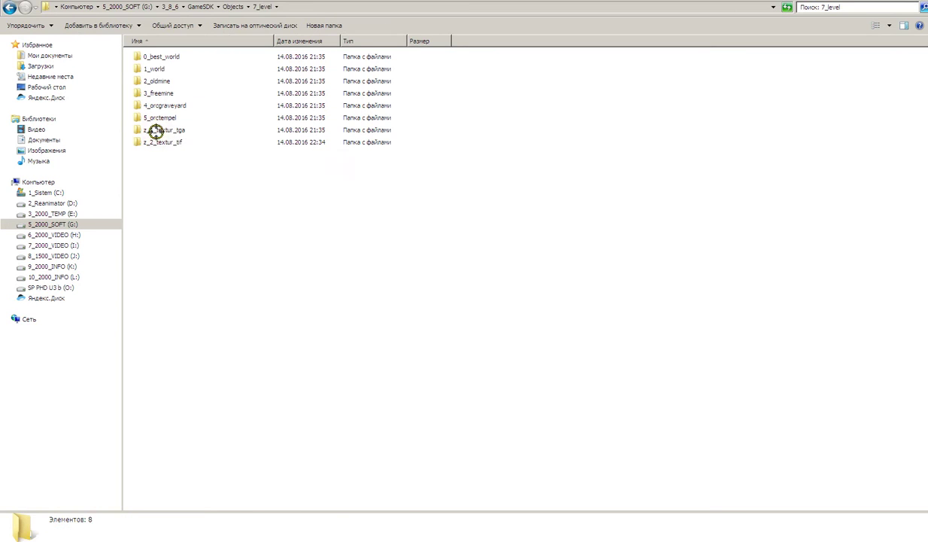
{"action": "double_click", "coordinate": [166, 142]}
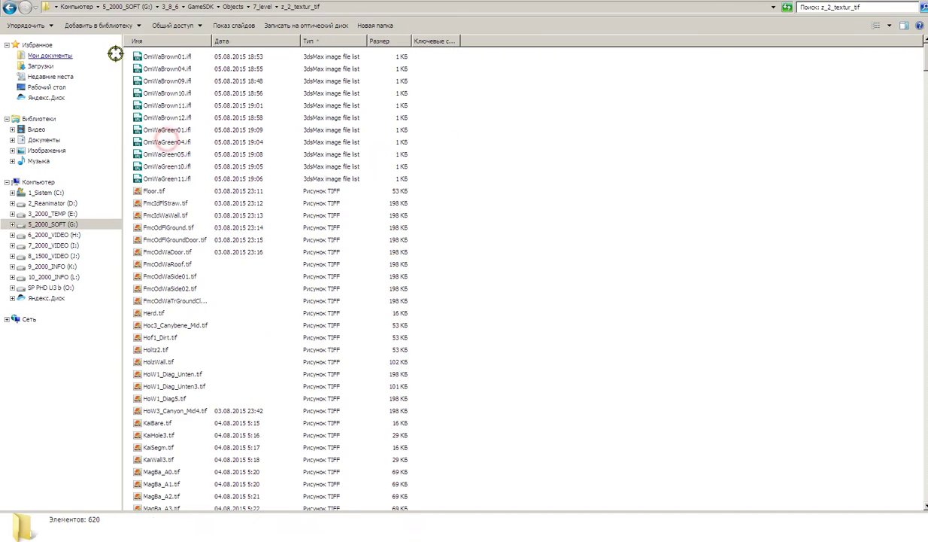
{"action": "left_click", "coordinate": [9, 7]}
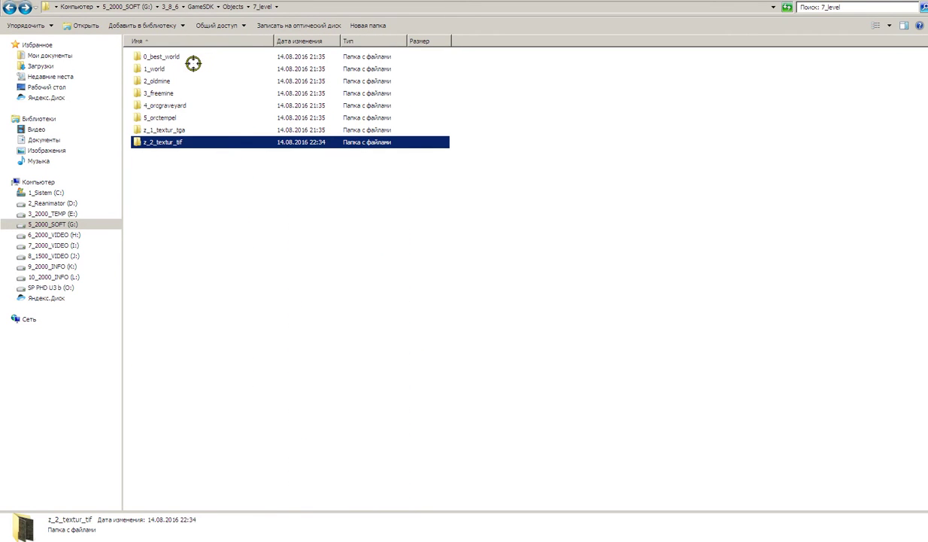
- Review the scene files in 0_best_world, selecting 400.max to view its details, and return to 7_level
{"action": "left_click", "coordinate": [167, 57]}
{"action": "double_click", "coordinate": [167, 56]}
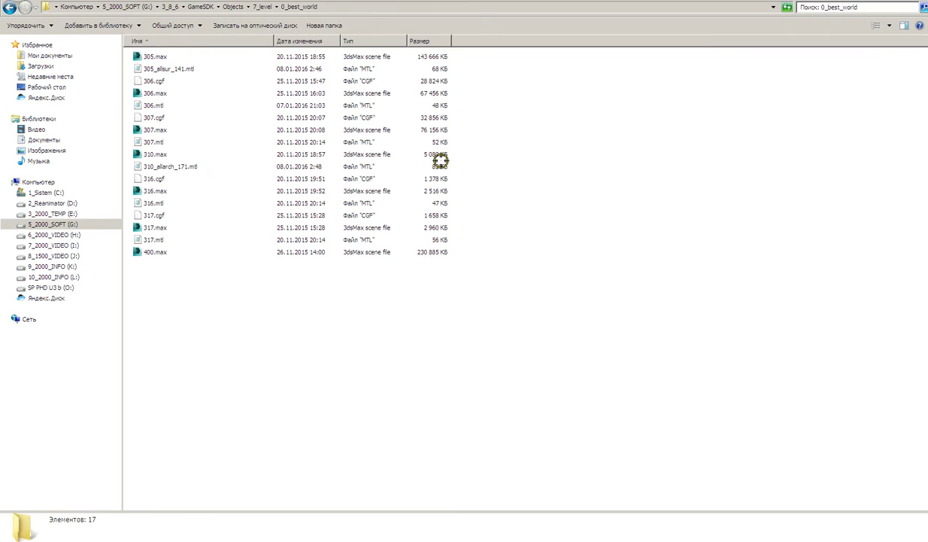
{"action": "left_click", "coordinate": [154, 251]}
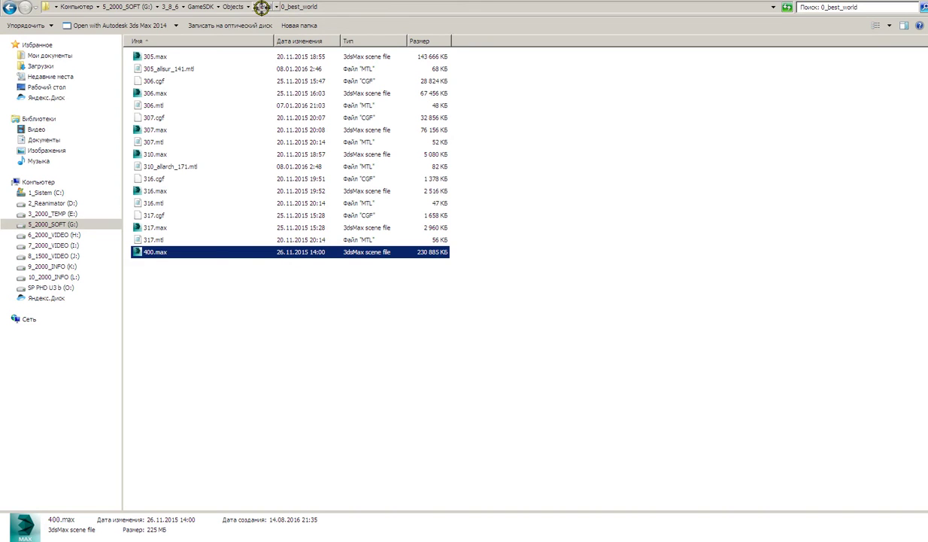
{"action": "left_click_drag", "start_coordinate": [309, 348], "coordinate": [167, 266]}
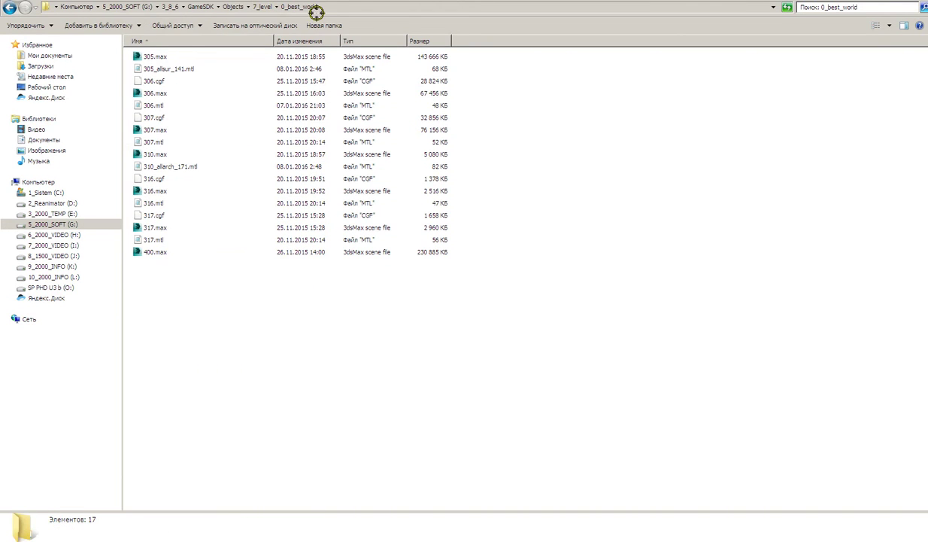
{"action": "left_click", "coordinate": [264, 6]}
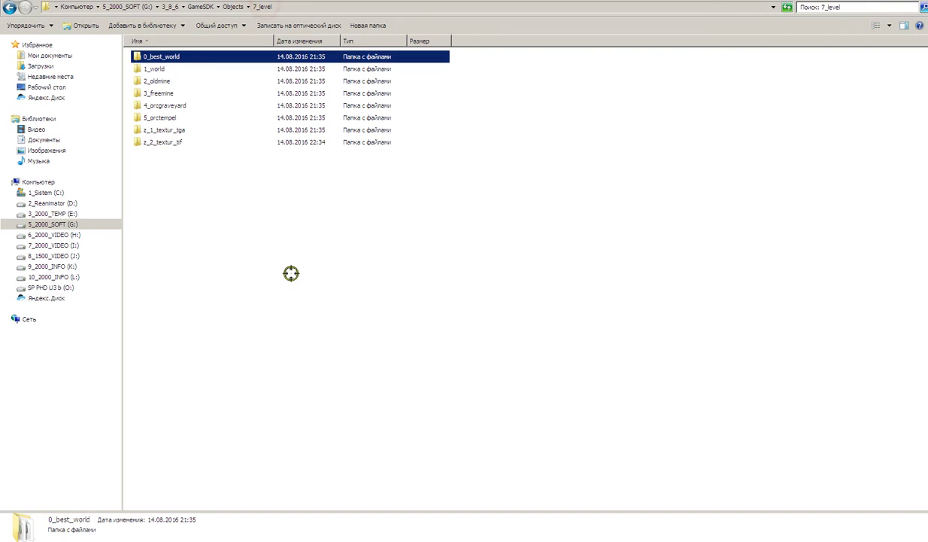
- Go up through GameSDK to 3_8_6 and launch Editor.exe from the win_x64 folder inside bin
{"action": "left_click", "coordinate": [220, 6]}
{"action": "left_click", "coordinate": [199, 6]}
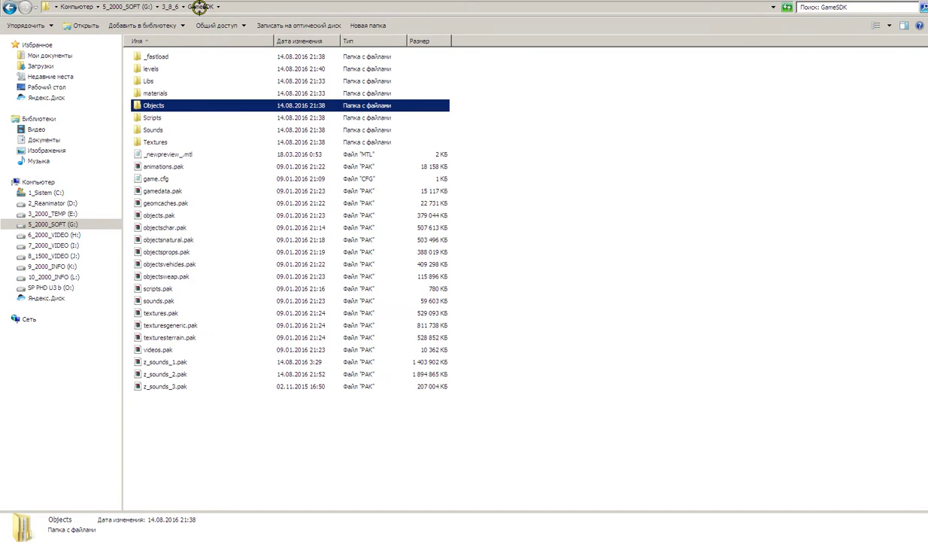
{"action": "left_click", "coordinate": [170, 6]}
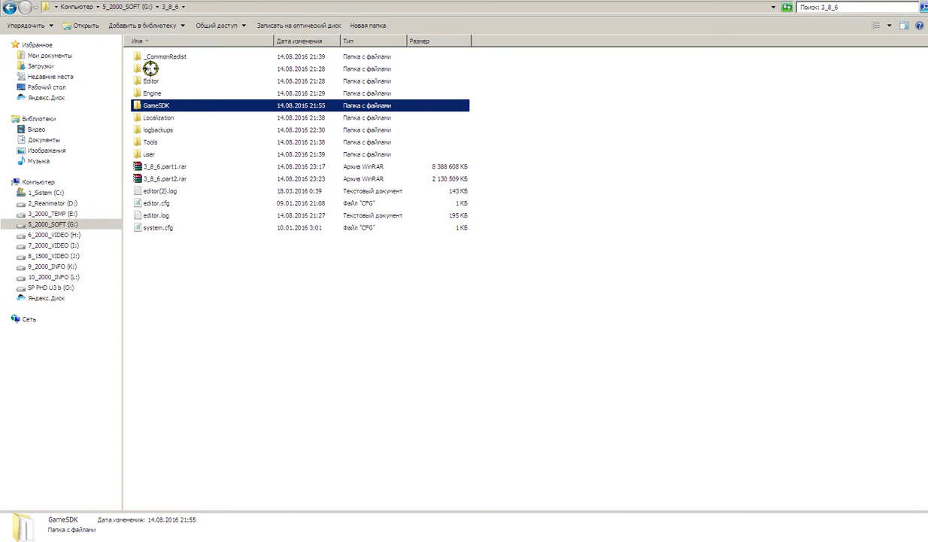
{"action": "double_click", "coordinate": [151, 69]}
{"action": "double_click", "coordinate": [156, 59]}
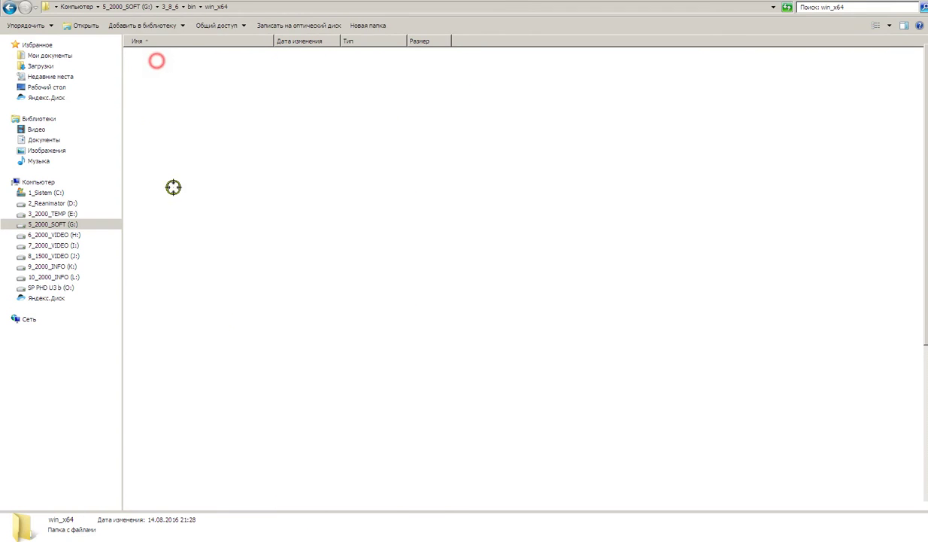
{"action": "left_click", "coordinate": [160, 374]}
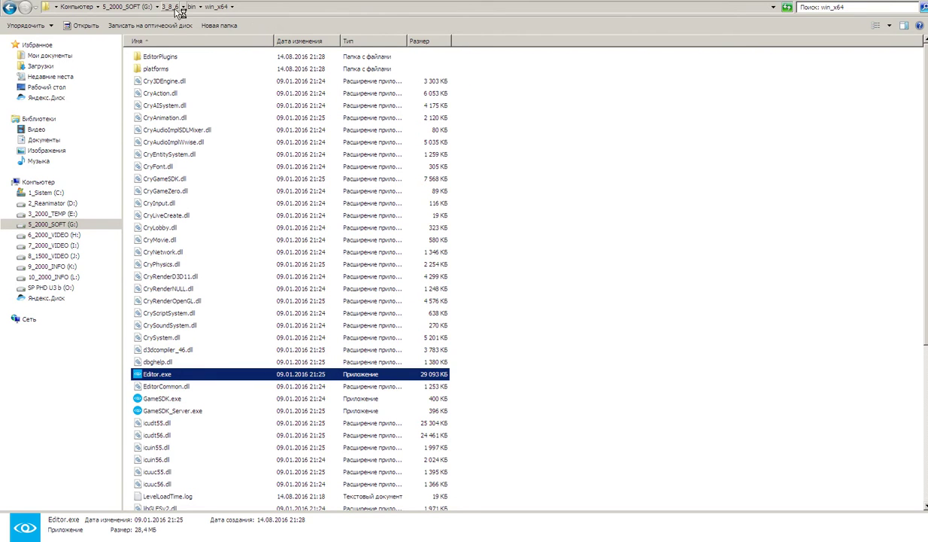
- Return to 3_8_6, look into the Libs folder of GameSDK and open its levels folder
{"action": "left_click", "coordinate": [190, 7]}
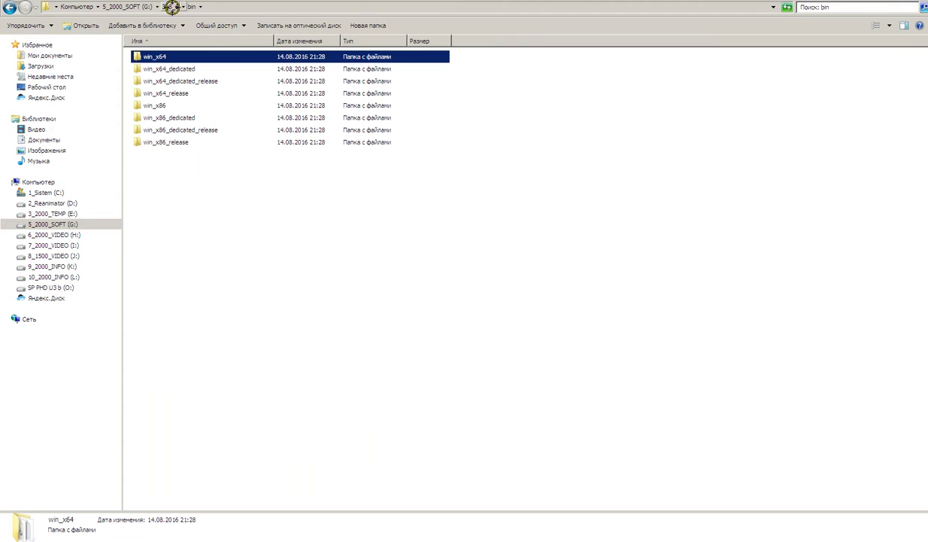
{"action": "left_click", "coordinate": [171, 7]}
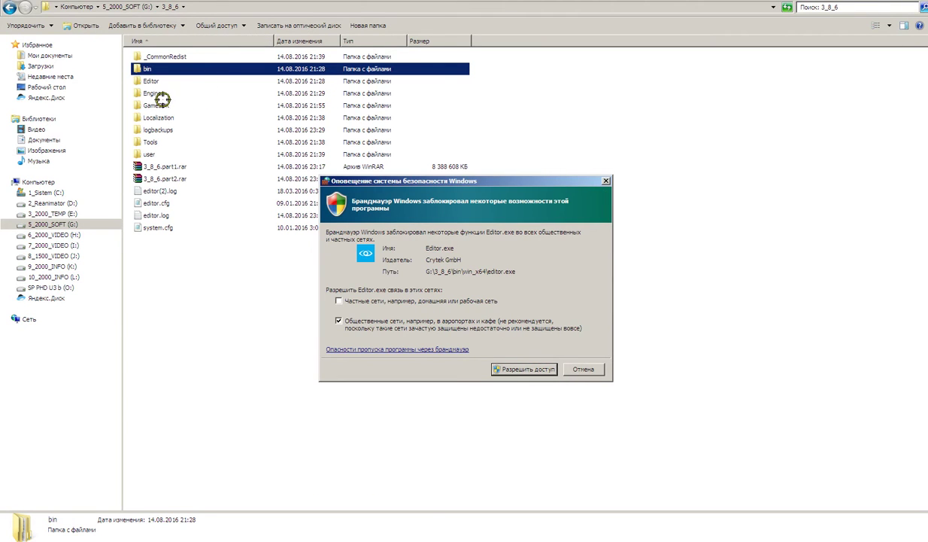
{"action": "double_click", "coordinate": [156, 105]}
{"action": "double_click", "coordinate": [156, 84]}
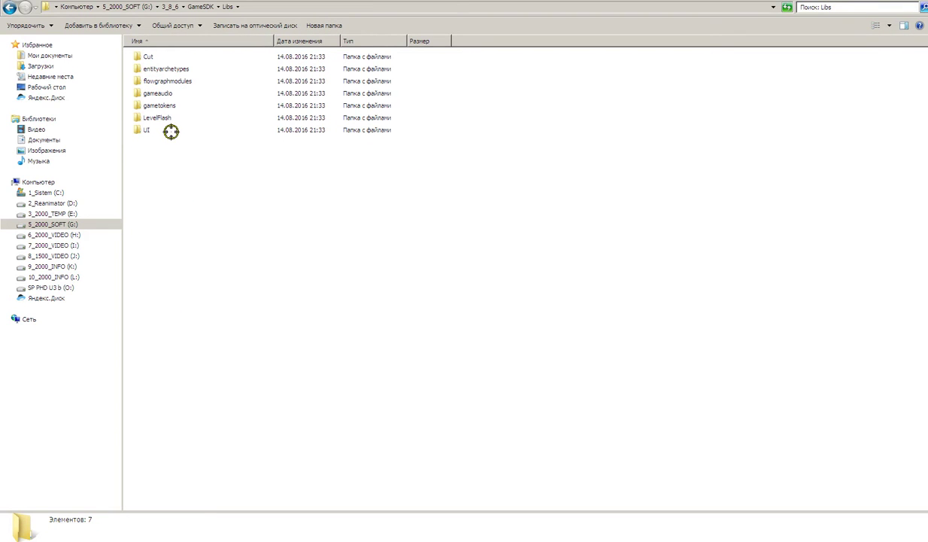
{"action": "left_click", "coordinate": [200, 7]}
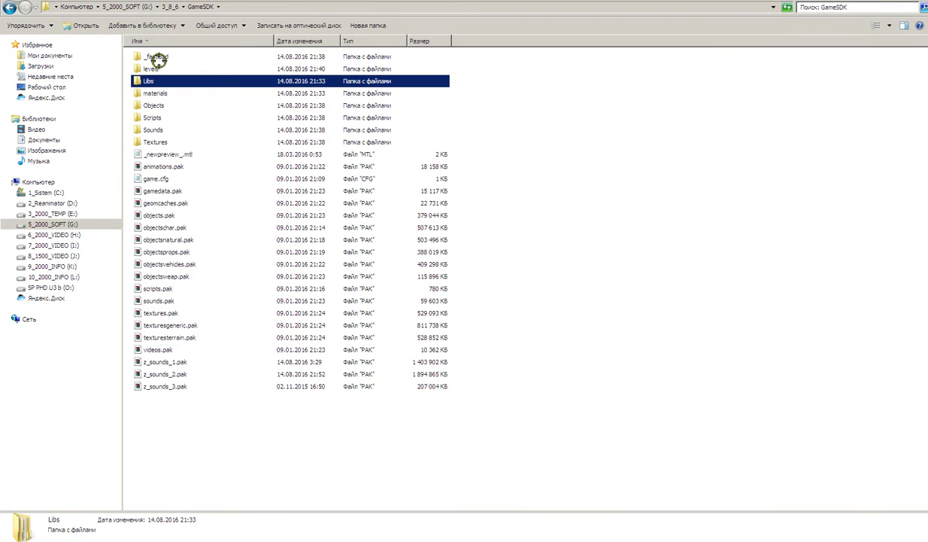
{"action": "double_click", "coordinate": [153, 67]}
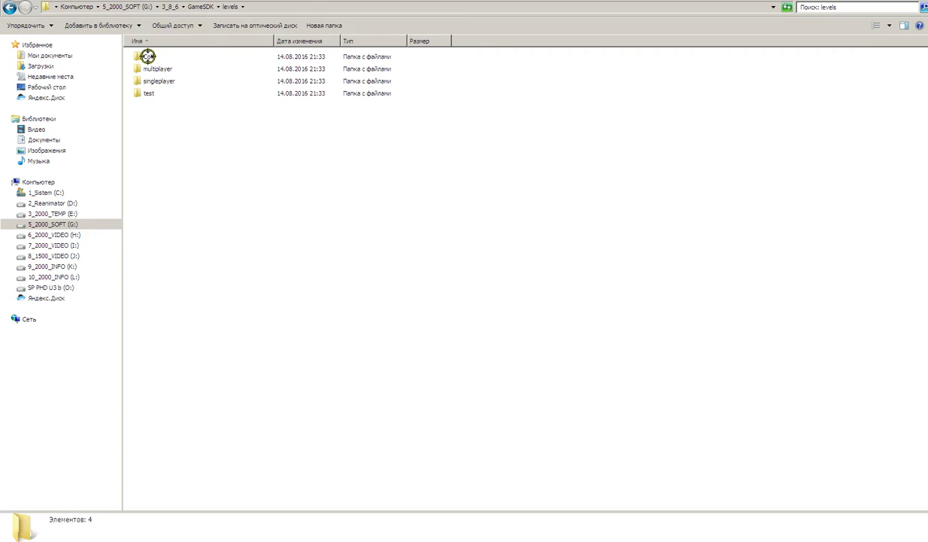
- Point out the Col6 and test folders in levels, and open the Col6 level in the Sandbox Editor
{"action": "left_click", "coordinate": [147, 56]}
{"action": "left_click", "coordinate": [143, 92]}
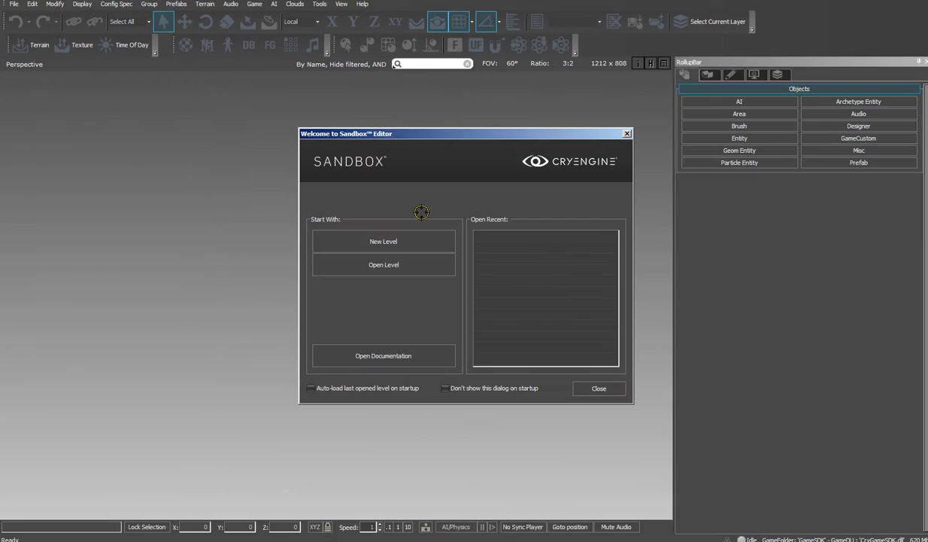
{"action": "left_click", "coordinate": [383, 261]}
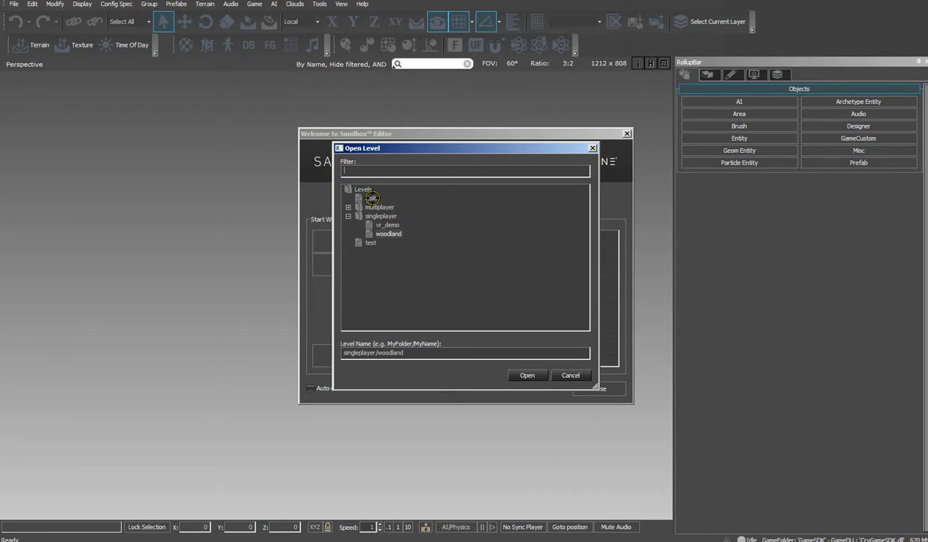
{"action": "left_click", "coordinate": [372, 198]}
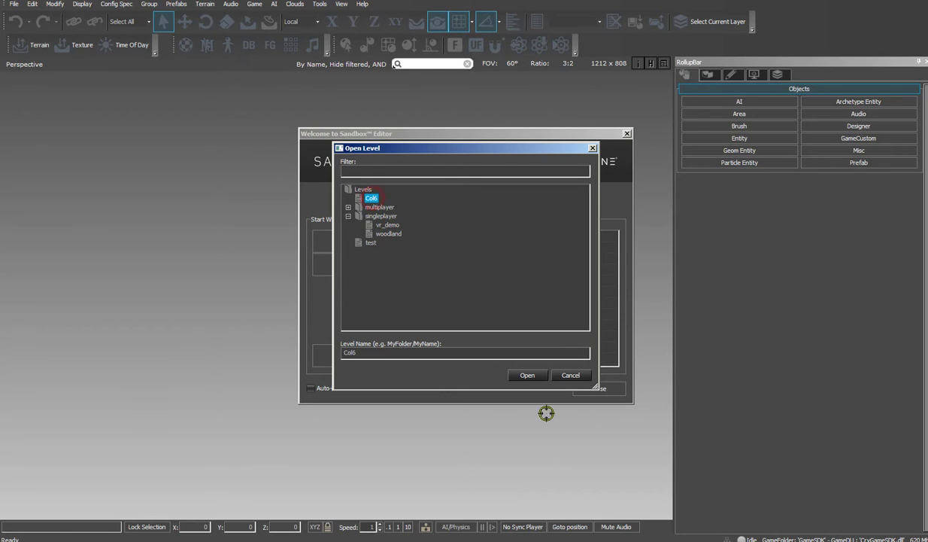
{"action": "left_click", "coordinate": [528, 375]}
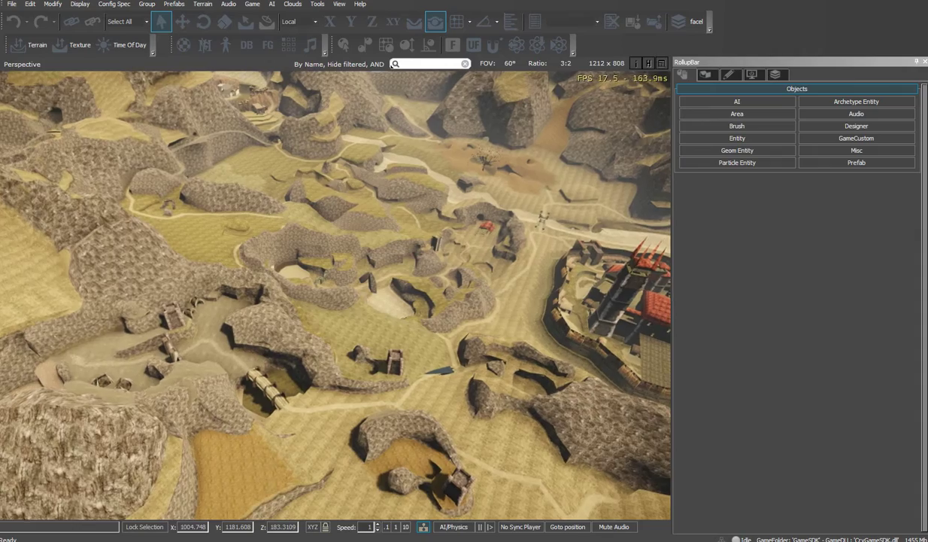
- Start game mode near the orcs in the rocky canyon and try the character's control commands against the debug read-out
{"action": "mouse_move", "coordinate": [334, 294]}
{"action": "right_mouse_down"}
{"action": "mouse_move", "coordinate": [410, 264]}
{"action": "mouse_move", "coordinate": [490, 246]}
{"action": "mouse_move", "coordinate": [431, 326]}
{"action": "mouse_move", "coordinate": [334, 282]}
{"action": "right_mouse_up"}
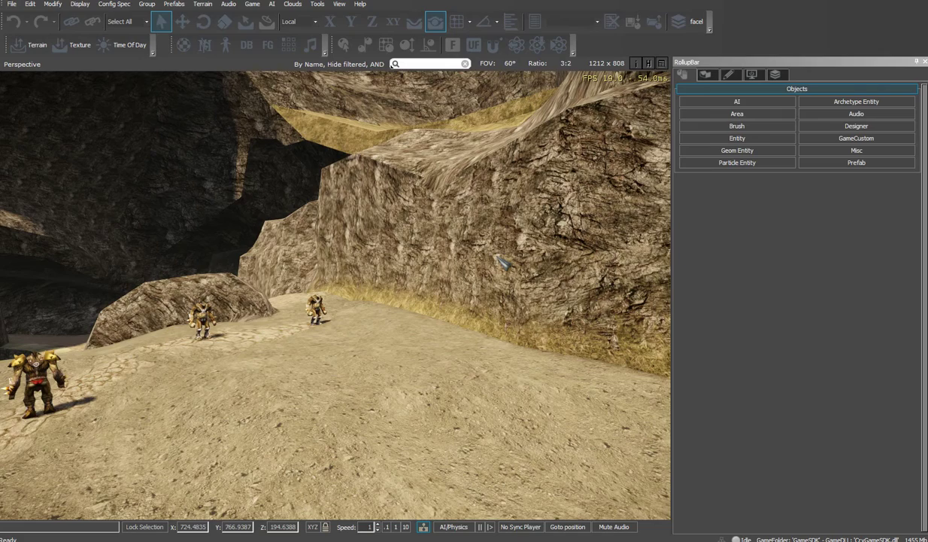
{"action": "key", "text": "ctrl+g"}
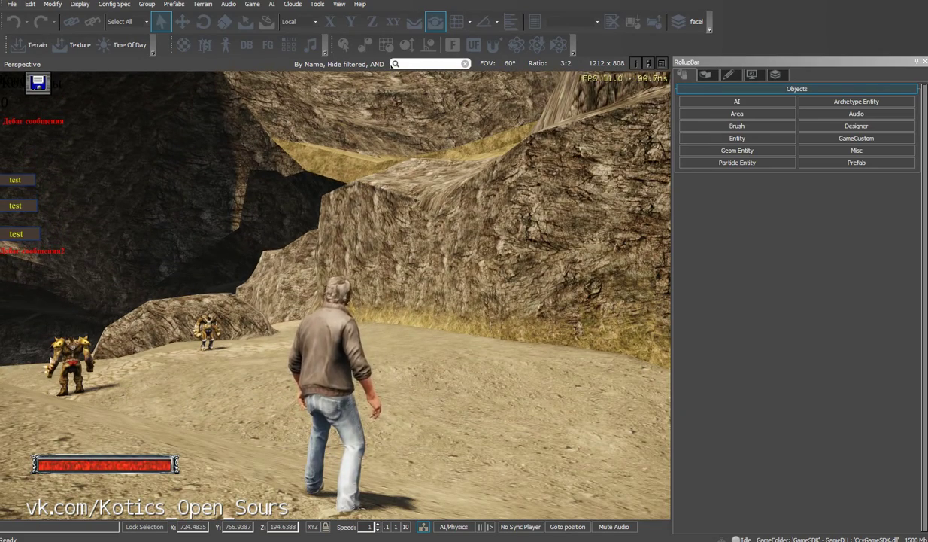
{"action": "key", "text": "w"}
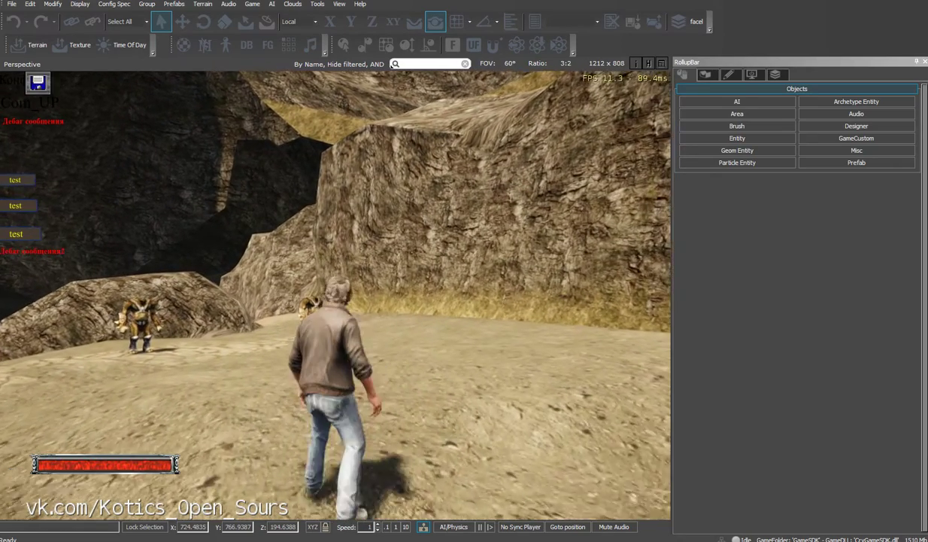
{"action": "key", "text": "space"}
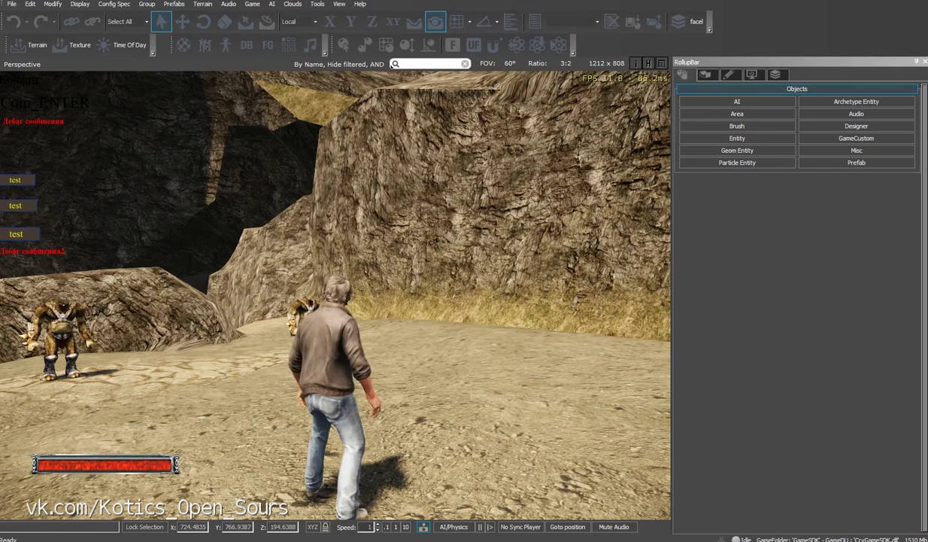
{"action": "key", "text": "b"}
{"action": "key", "text": "b"}
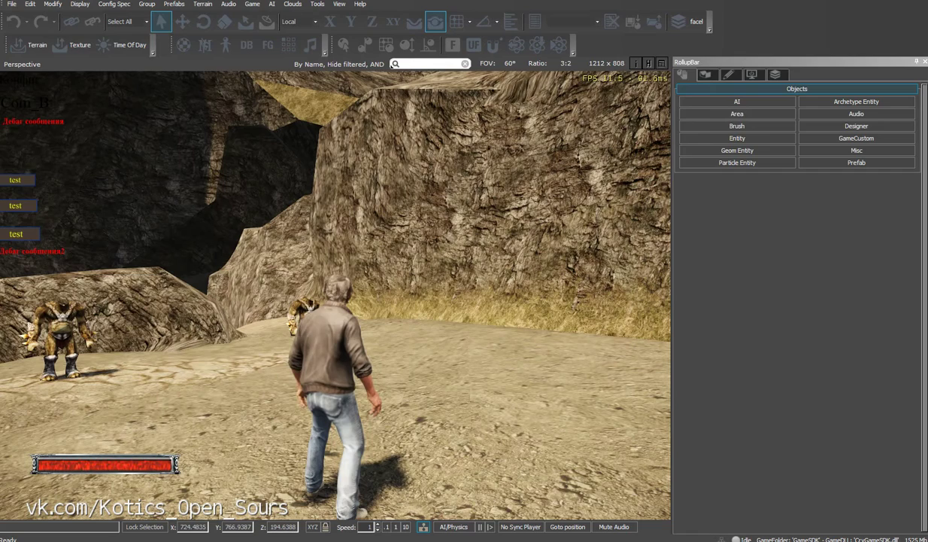
{"action": "key", "text": "f"}
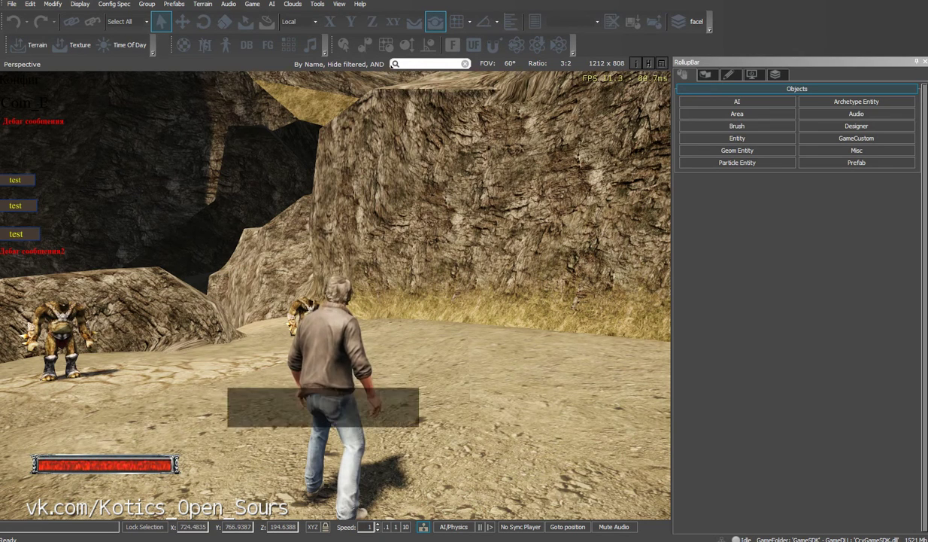
{"action": "key", "text": "f"}
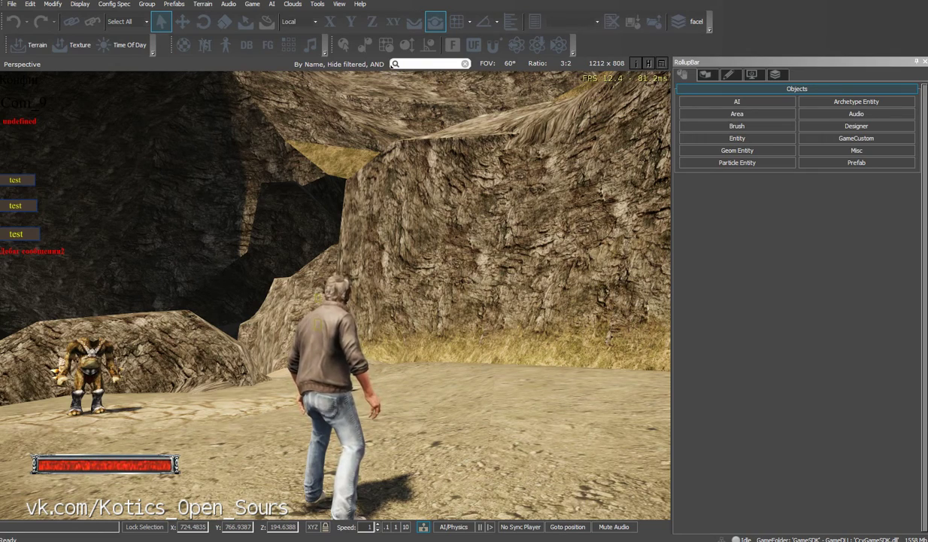
- Walk the character up to the orcs standing by the tusk-framed huts and leave game mode
{"action": "key", "text": "w"}
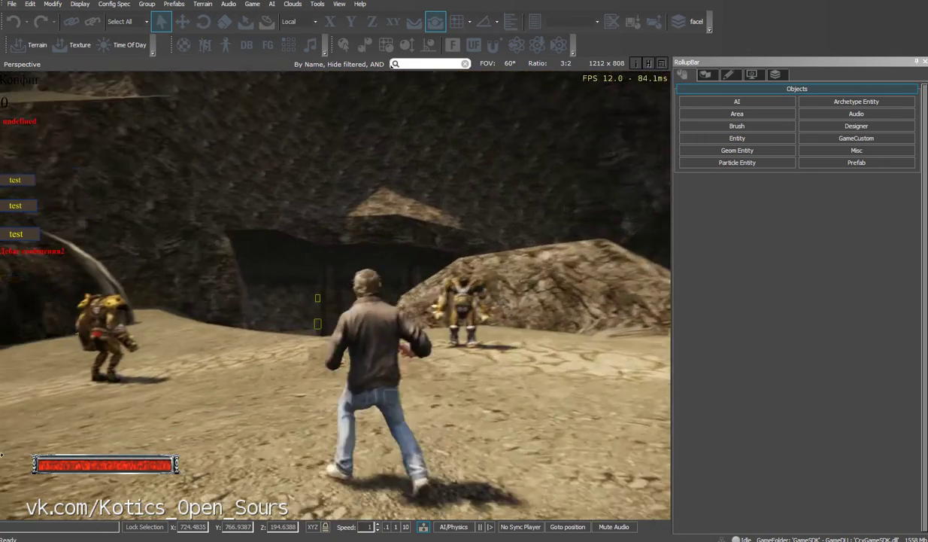
{"action": "key", "text": "w"}
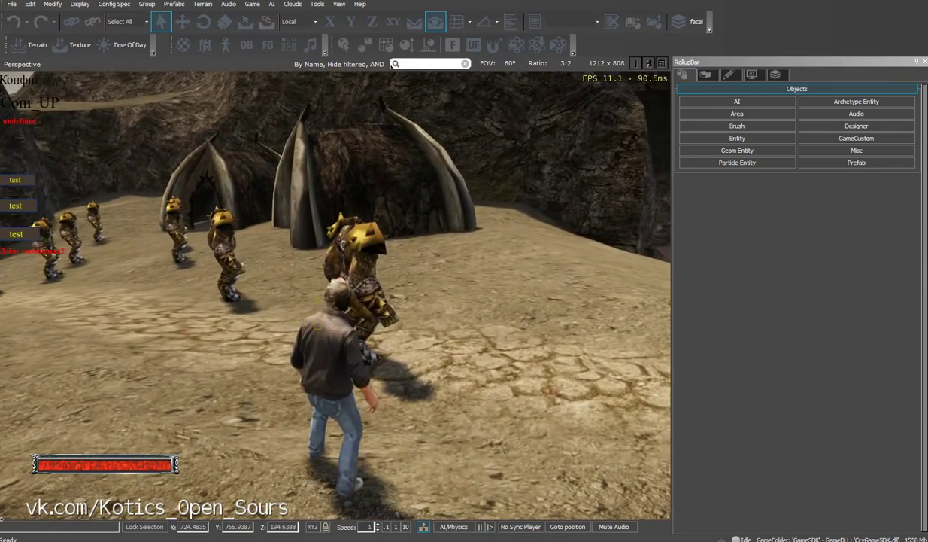
{"action": "key", "text": "a"}
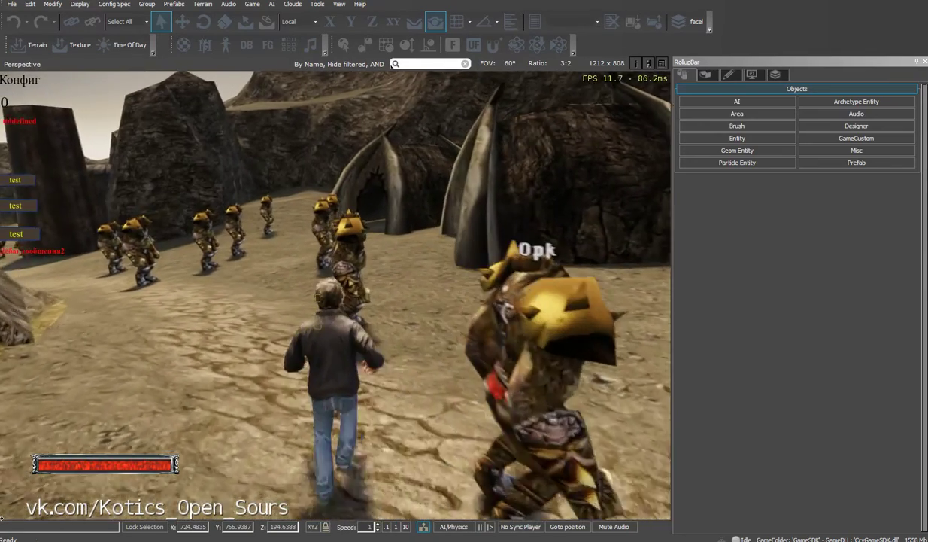
{"action": "key", "text": "w"}
{"action": "key", "text": "w"}
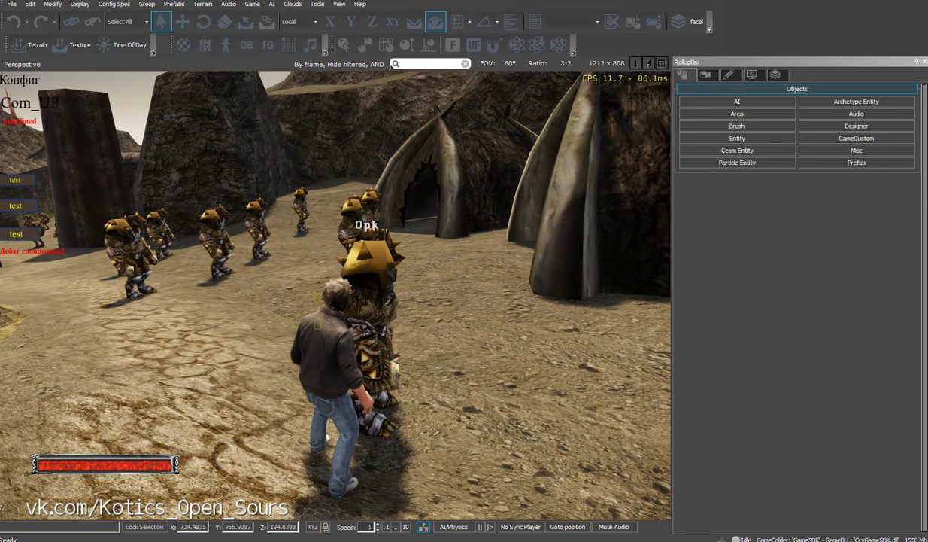
{"action": "key", "text": "Escape"}
- Display the level's layer list and make the 0_System layer selectable
{"action": "right_click_drag", "start_coordinate": [470, 263], "coordinate": [361, 270]}
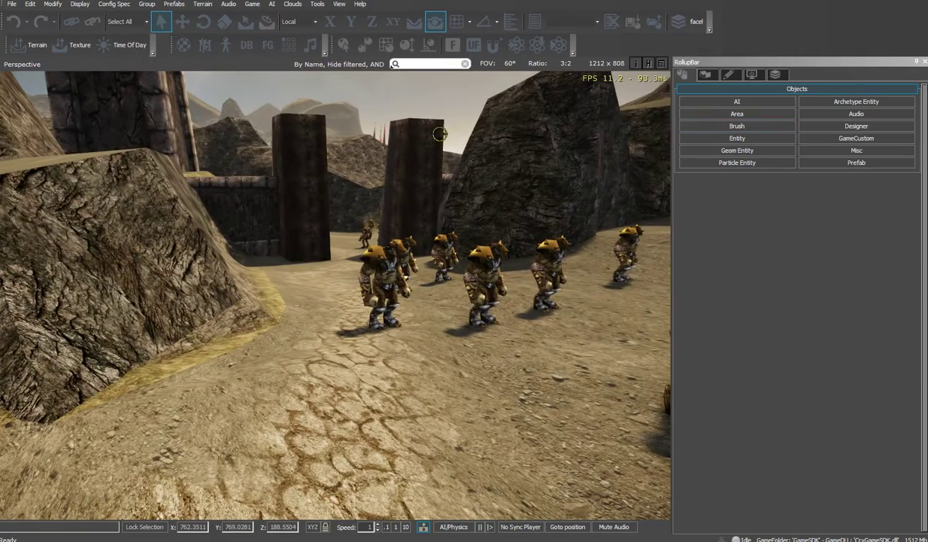
{"action": "left_click", "coordinate": [777, 74]}
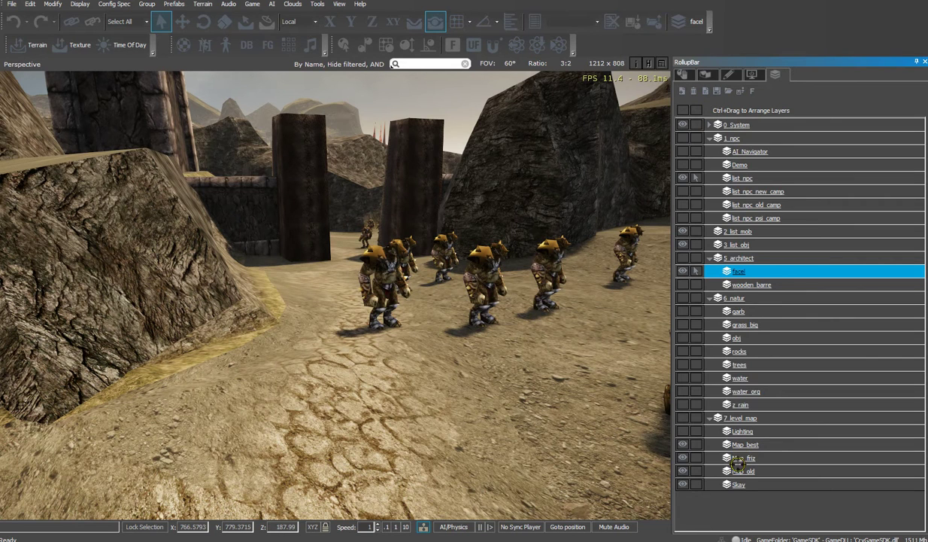
{"action": "left_click", "coordinate": [682, 457]}
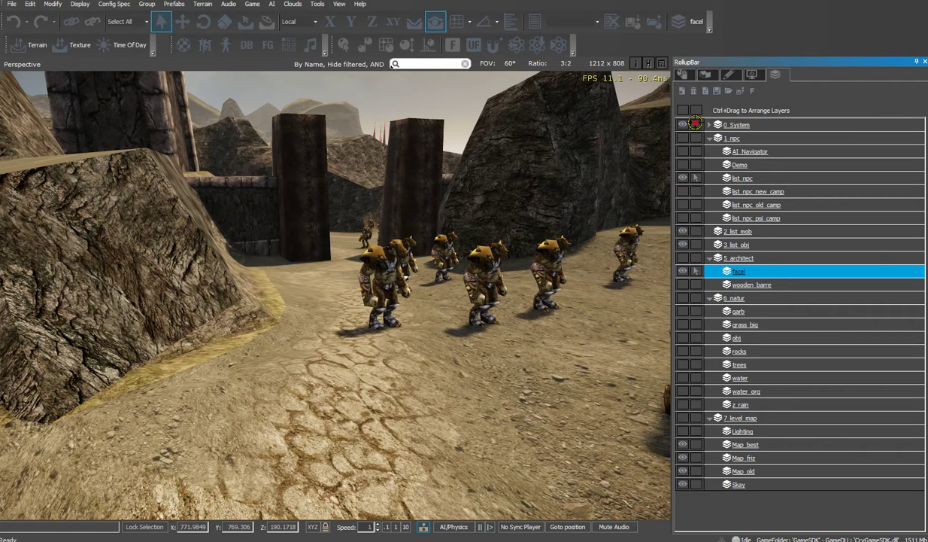
- Open the Flow Graph editor and display the attacs graph from the Entities group
{"action": "left_click", "coordinate": [268, 44]}
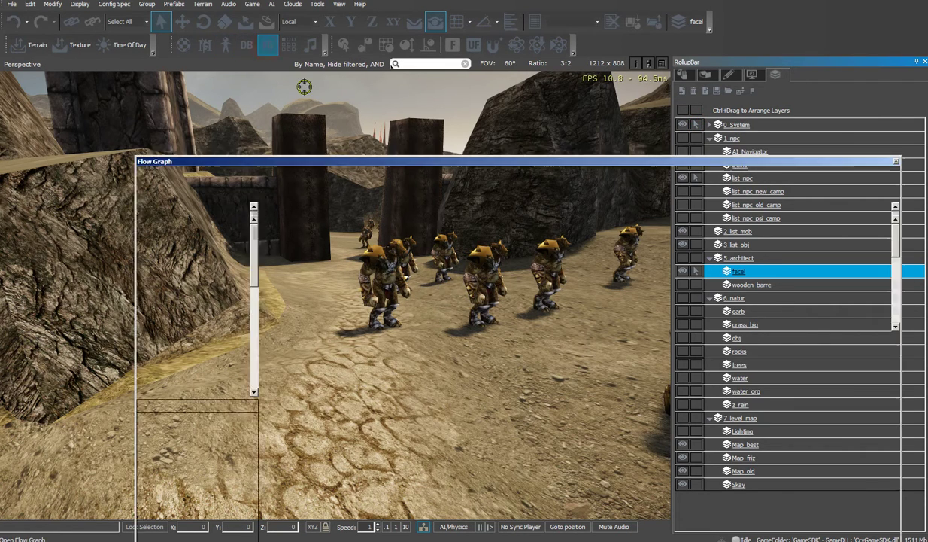
{"action": "left_click_drag", "start_coordinate": [468, 161], "coordinate": [374, 265]}
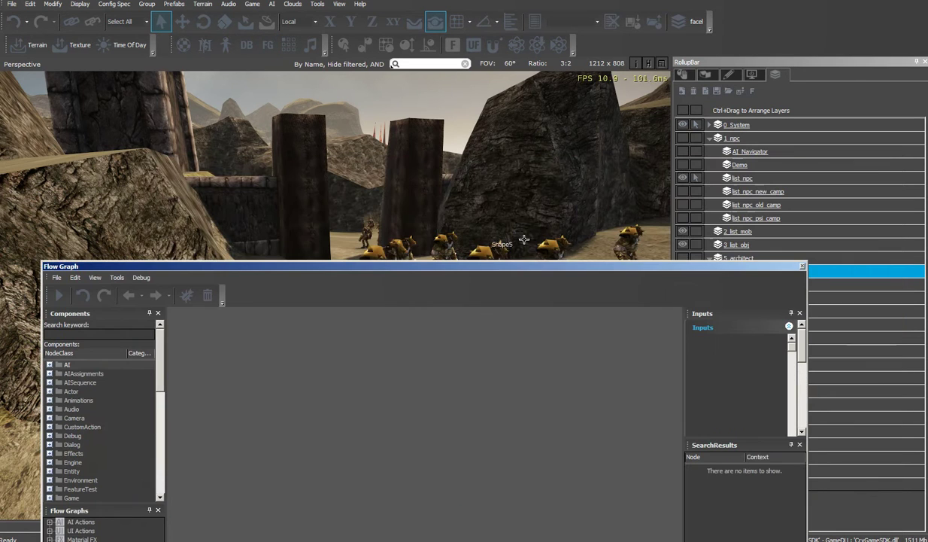
{"action": "left_click_drag", "start_coordinate": [165, 266], "coordinate": [174, 146]}
{"action": "left_click", "coordinate": [58, 445]}
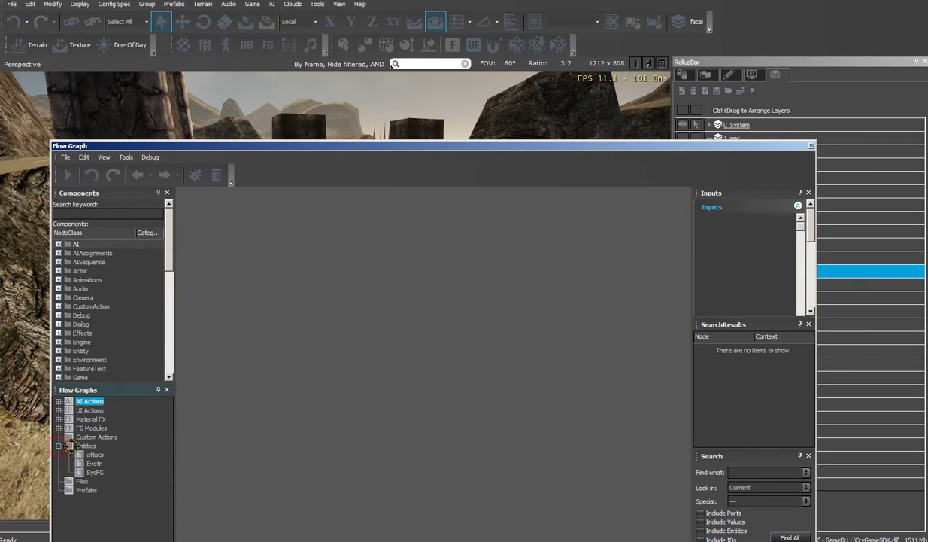
{"action": "left_click", "coordinate": [94, 454]}
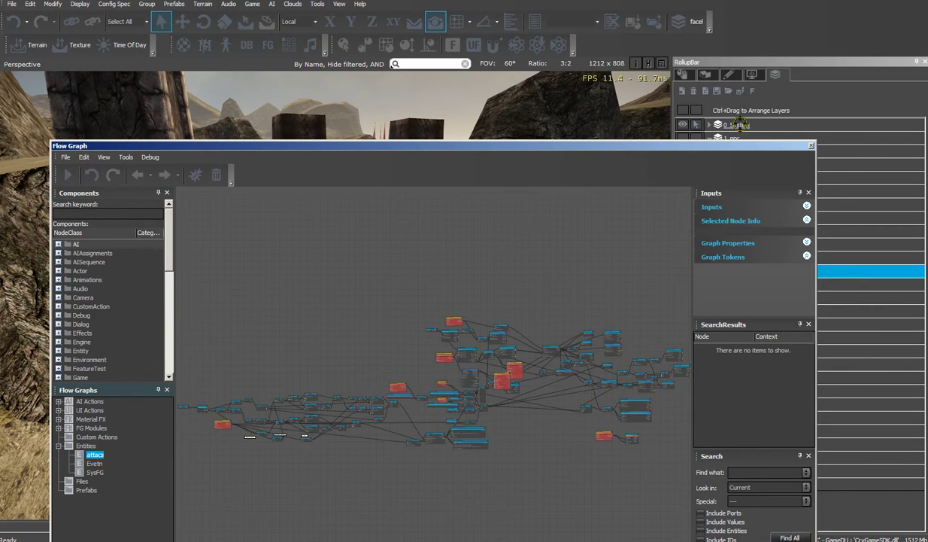
- Switch selectability of the 0_System layer off and on again, and close the Flow Graph editor
{"action": "left_click", "coordinate": [692, 123]}
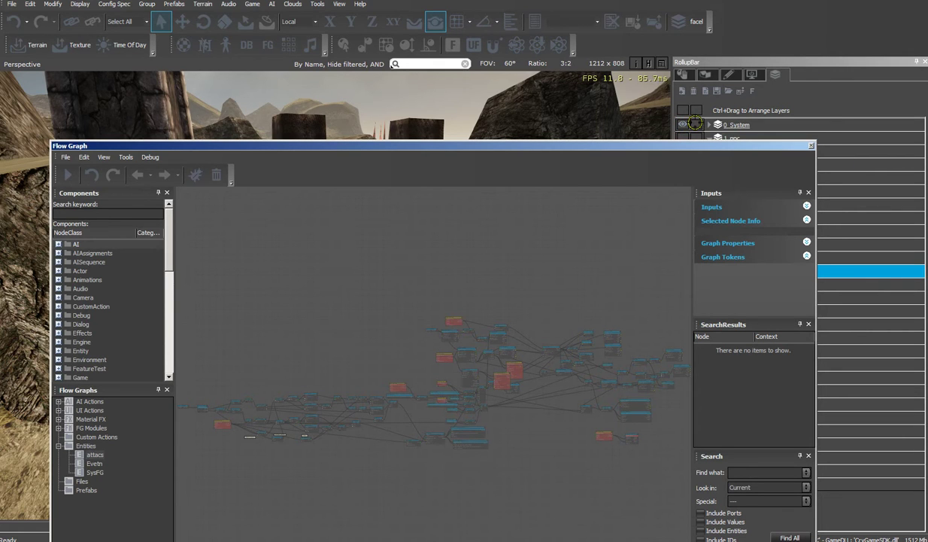
{"action": "left_click", "coordinate": [695, 124]}
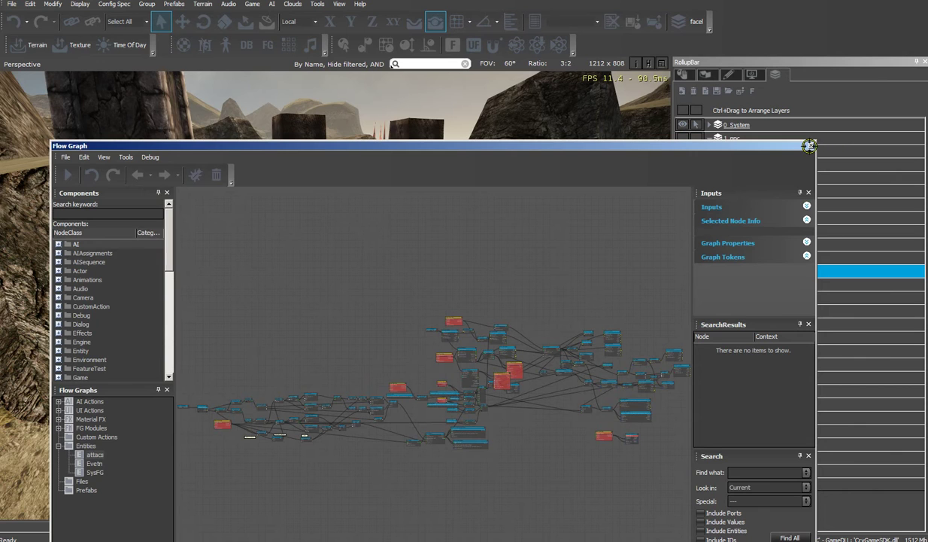
{"action": "left_click", "coordinate": [808, 145]}
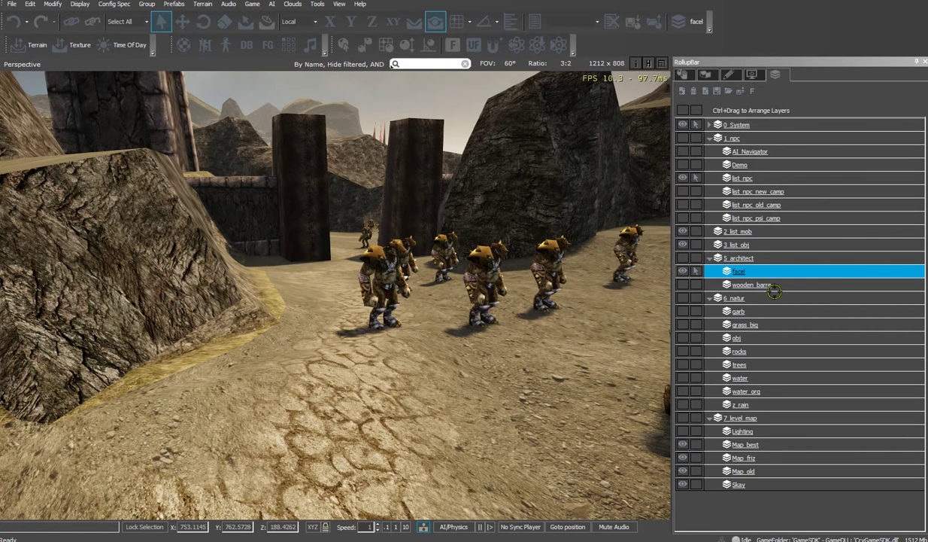
- Fly the view from the orc area to the wooden platform beside the bare tree and examine the surroundings
{"action": "mouse_move", "coordinate": [472, 368]}
{"action": "right_mouse_down"}
{"action": "mouse_move", "coordinate": [492, 331]}
{"action": "mouse_move", "coordinate": [471, 371]}
{"action": "right_mouse_up"}
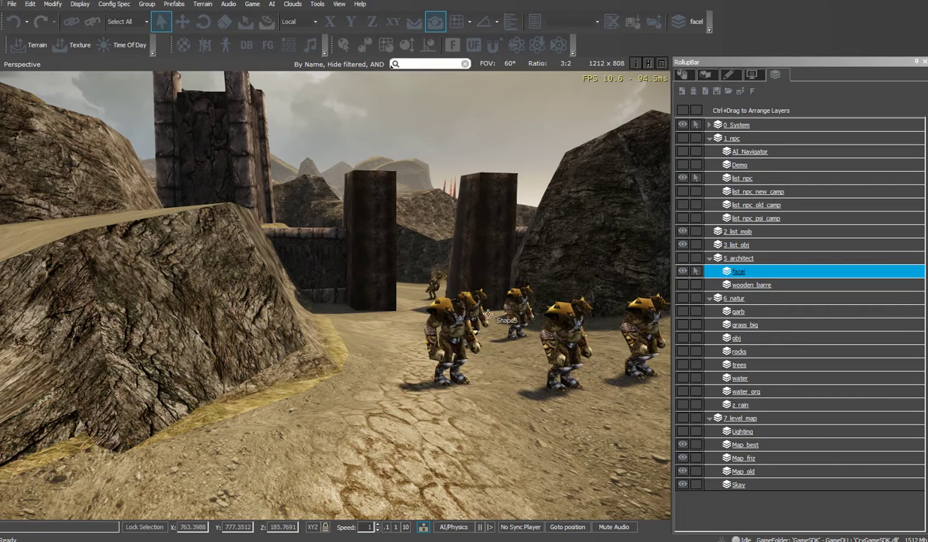
{"action": "right_click_drag", "start_coordinate": [459, 321], "coordinate": [483, 308]}
{"action": "key", "text": "w"}
{"action": "key", "text": "w"}
{"action": "key", "text": "w"}
{"action": "left_click_drag", "start_coordinate": [483, 308], "coordinate": [483, 307]}
{"action": "right_click_drag", "start_coordinate": [483, 306], "coordinate": [617, 364]}
{"action": "key", "text": "w"}
{"action": "key", "text": "w"}
{"action": "key", "text": "w"}
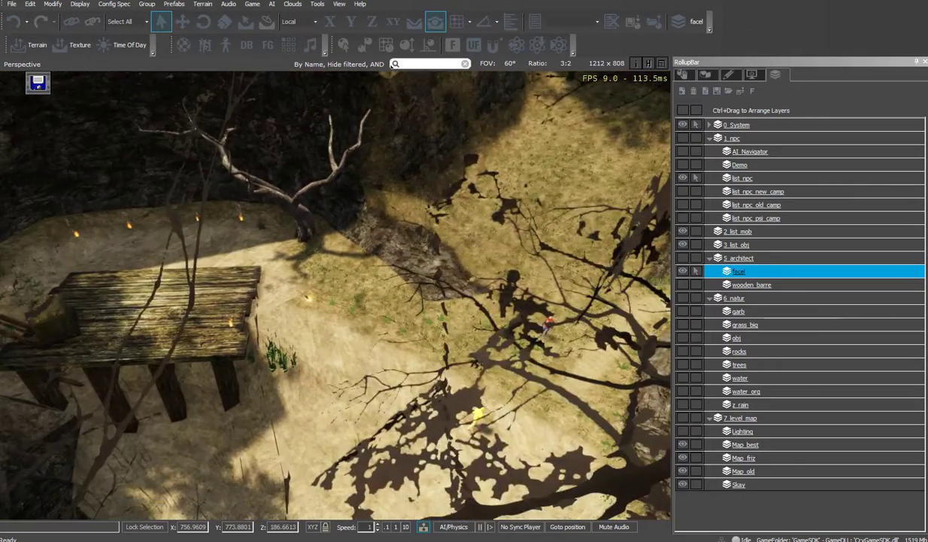
{"action": "key", "text": "ctrl+s"}
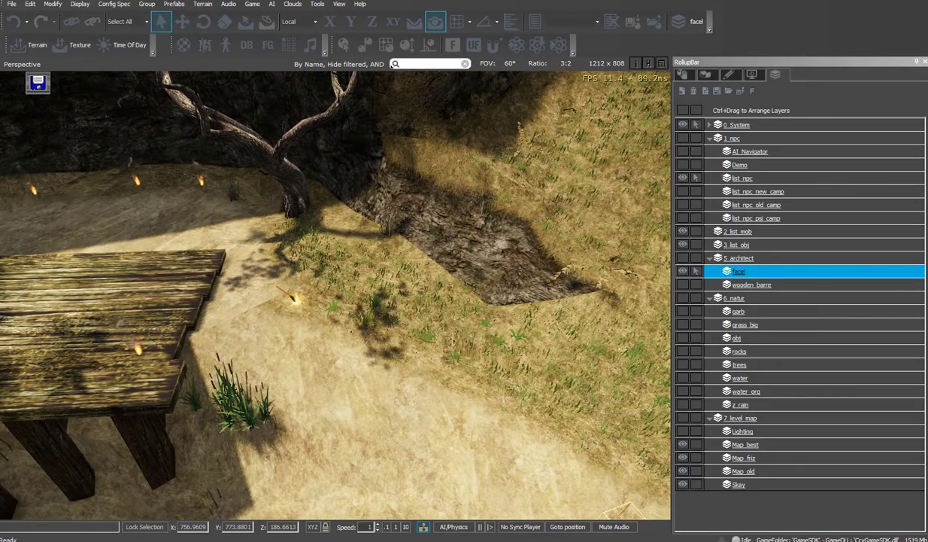
{"action": "right_click_drag", "start_coordinate": [474, 367], "coordinate": [451, 367]}
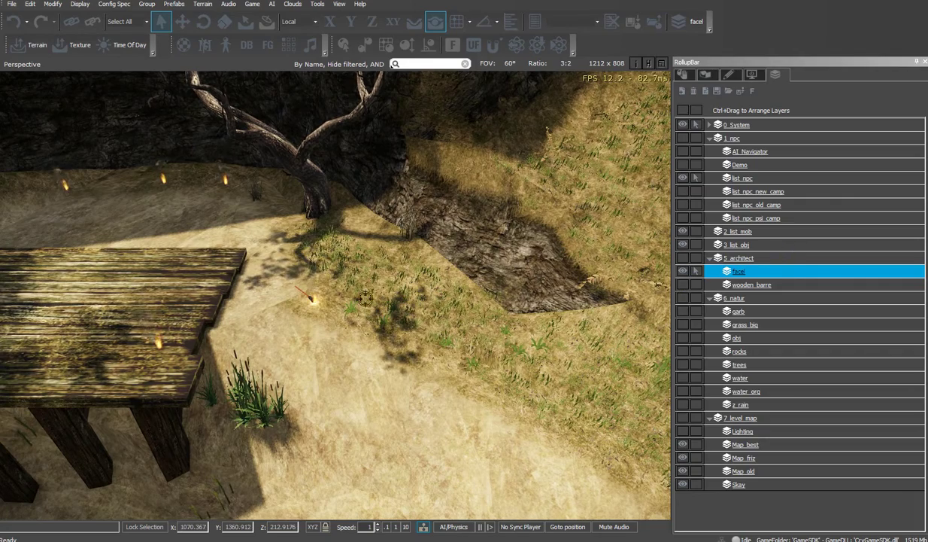
{"action": "right_click_drag", "start_coordinate": [365, 299], "coordinate": [336, 264]}
{"action": "right_click_drag", "start_coordinate": [366, 299], "coordinate": [406, 347]}
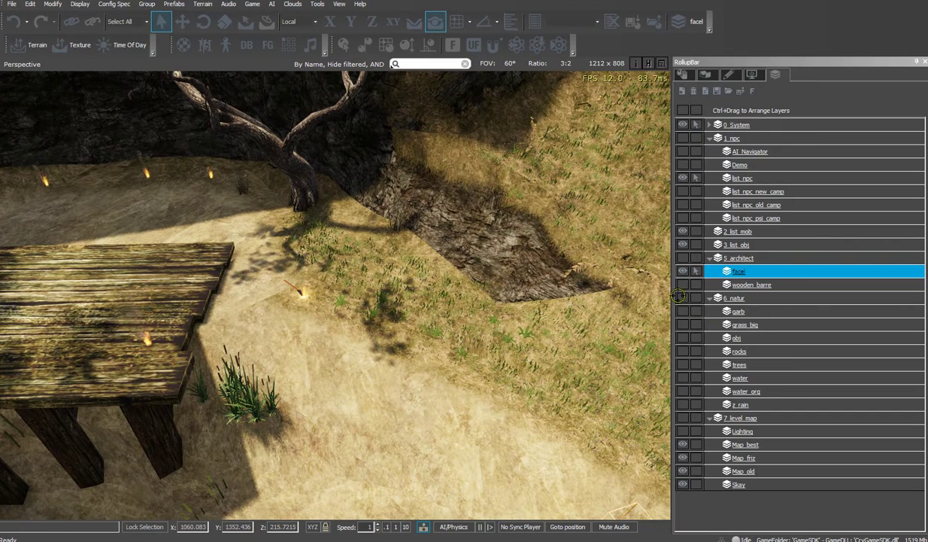
- Make the layers wooden_barre, garb, grass_big, obj, rocks, trees, water and water_org visible and inspect the landscape with them
{"action": "left_click", "coordinate": [680, 284]}
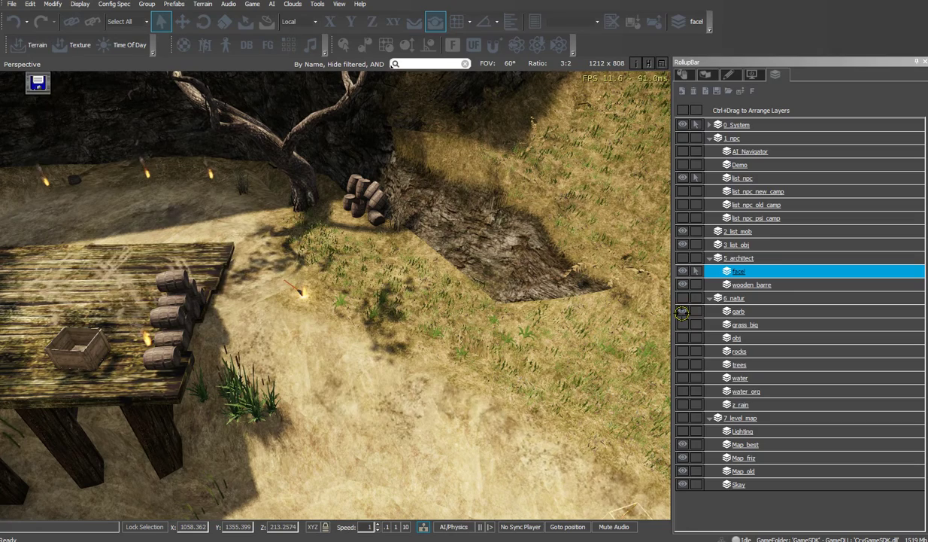
{"action": "left_click", "coordinate": [681, 311]}
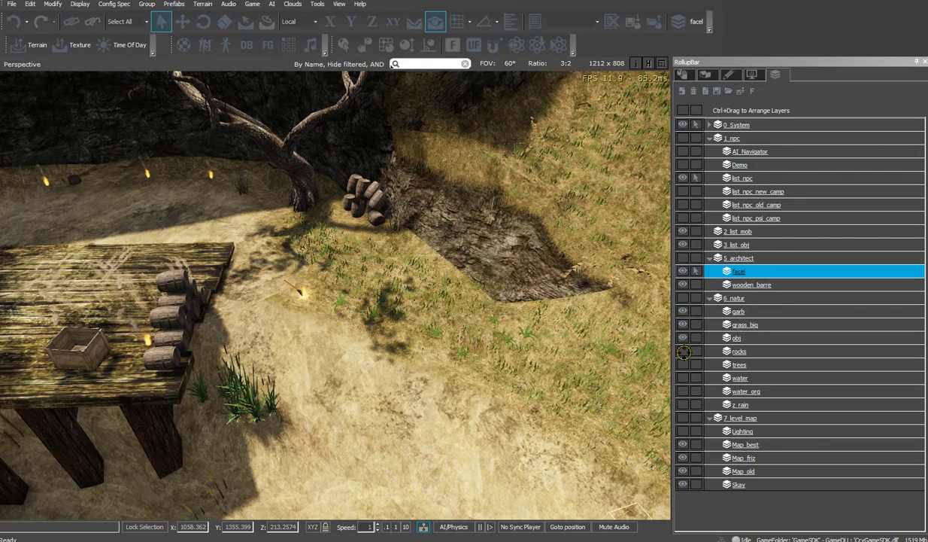
{"action": "left_click", "coordinate": [683, 351]}
{"action": "left_click", "coordinate": [681, 364]}
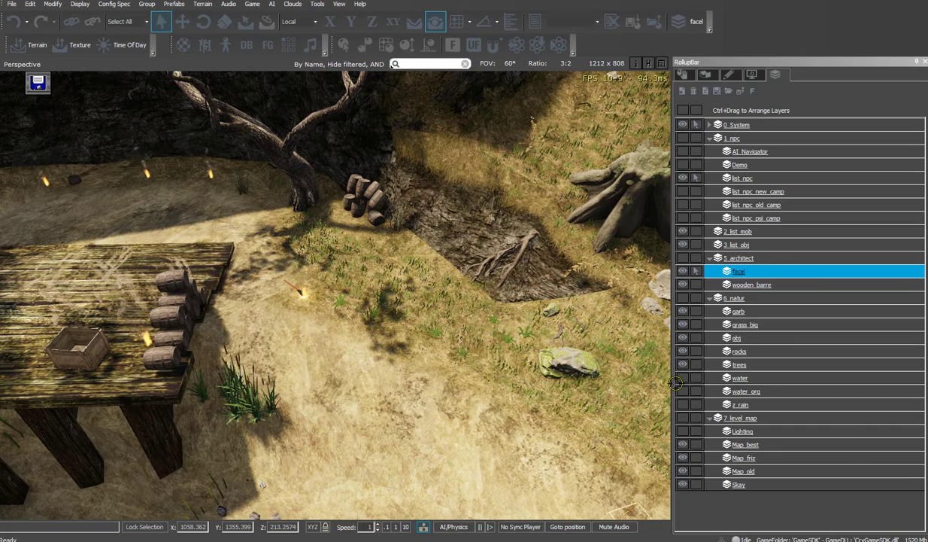
{"action": "left_click", "coordinate": [681, 378]}
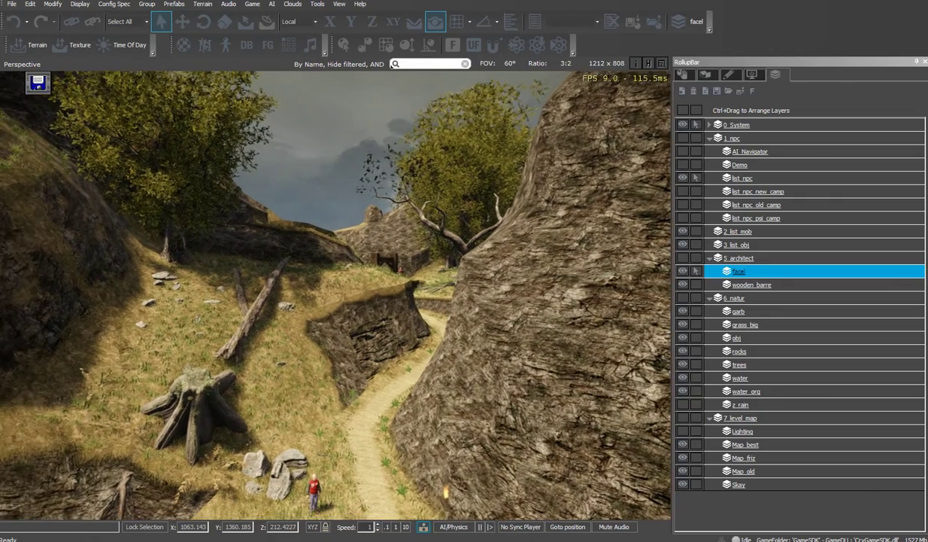
{"action": "key", "text": "w"}
{"action": "key", "text": "w"}
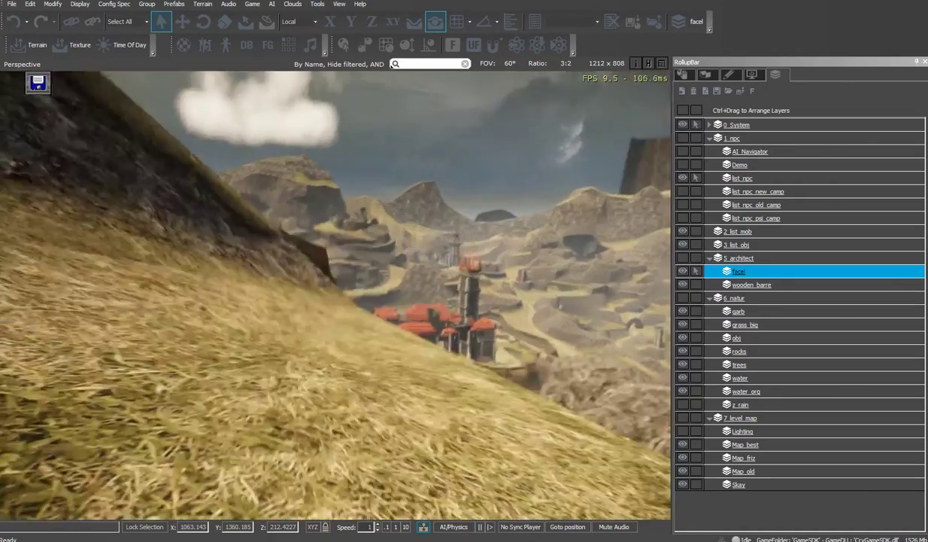
- Toggle the water layer's visibility, hide the water_org layer and view the river beside the rock cliffs
{"action": "key", "text": "w"}
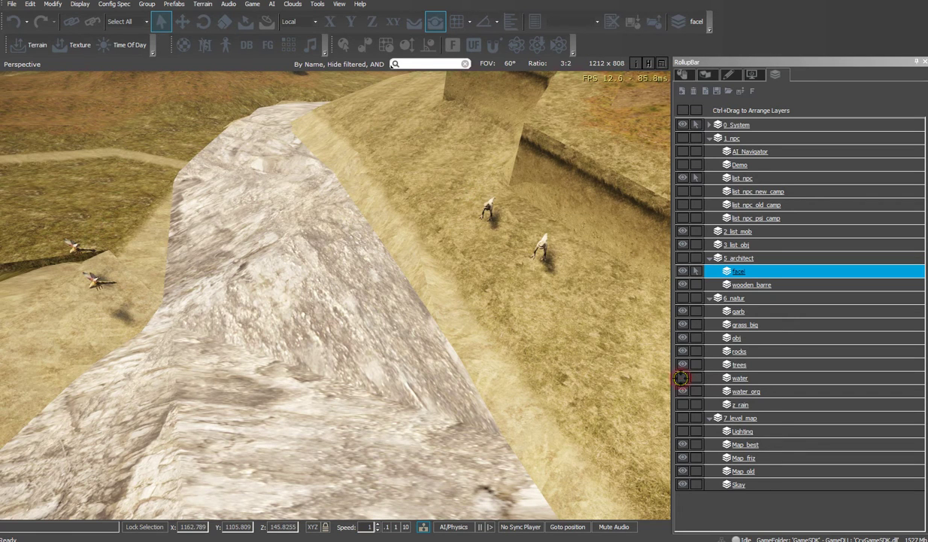
{"action": "left_click", "coordinate": [681, 378]}
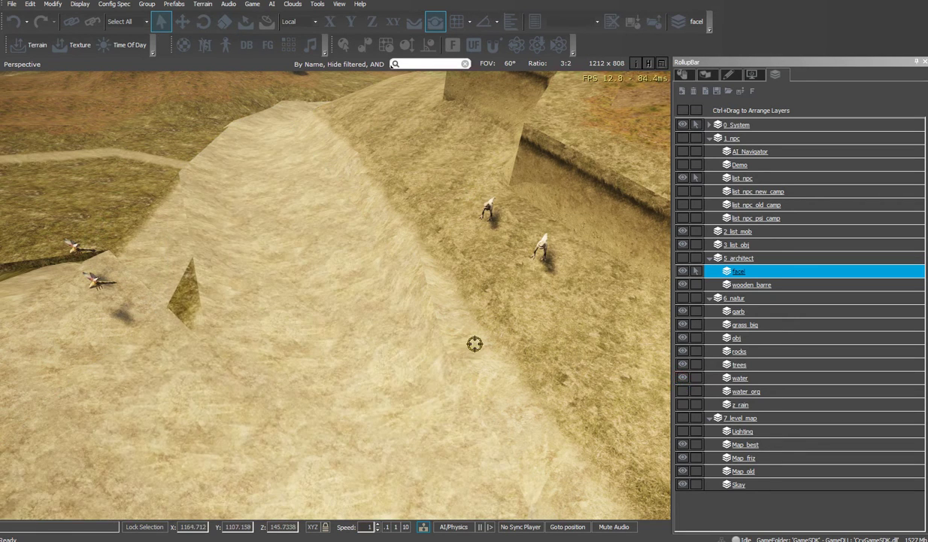
{"action": "right_click_drag", "start_coordinate": [474, 343], "coordinate": [560, 324]}
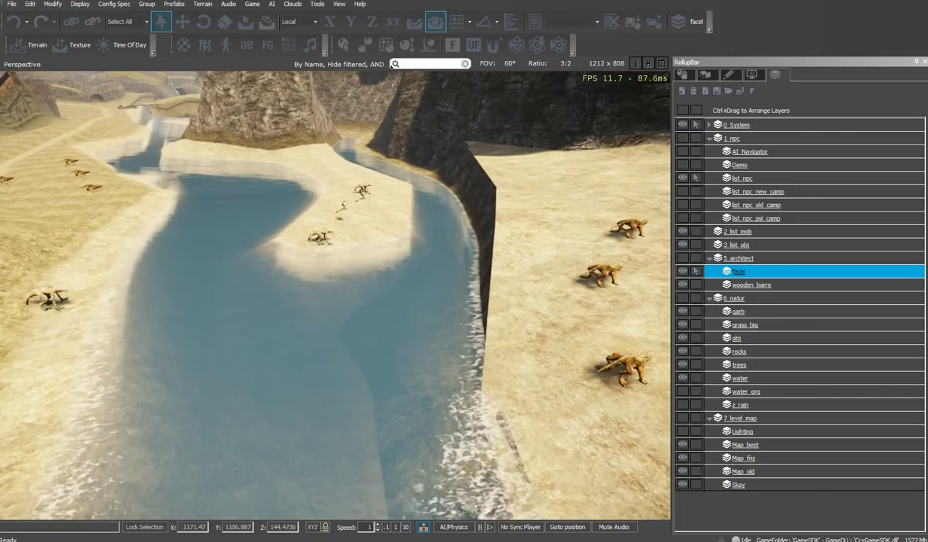
- Make the z_rain layer visible and the only selectable layer
{"action": "left_click", "coordinate": [682, 403]}
{"action": "left_click", "coordinate": [682, 403]}
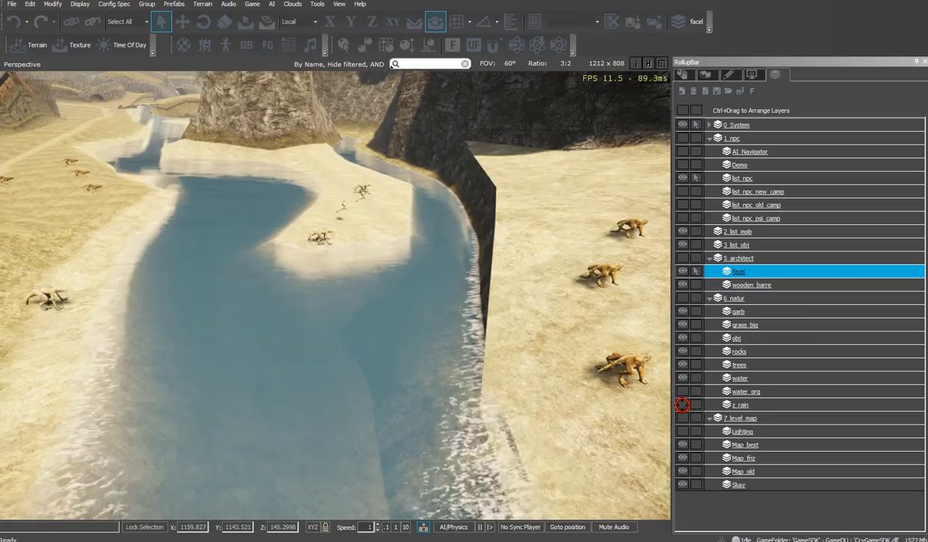
{"action": "left_click", "coordinate": [683, 404]}
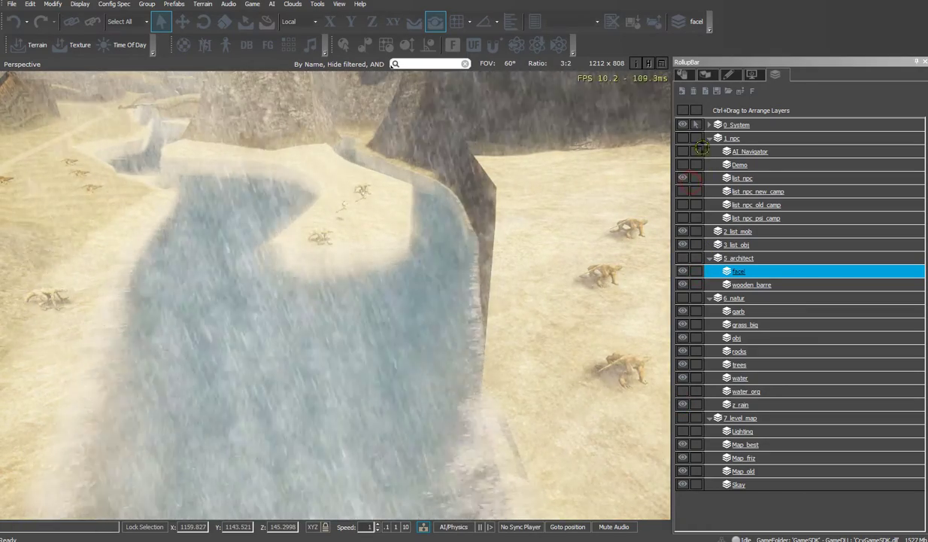
{"action": "left_click", "coordinate": [695, 404]}
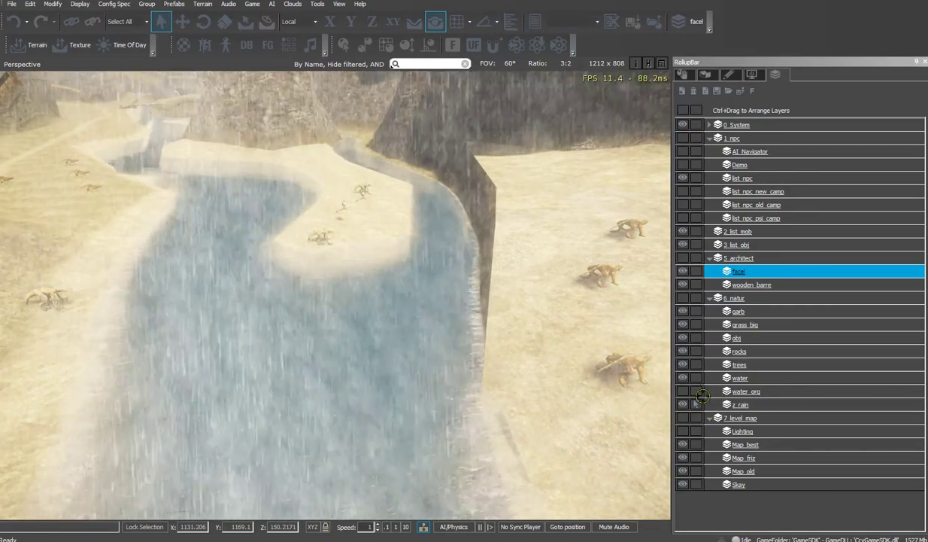
- Select Rain2 in the object list, examine its entity properties, and close the list
{"action": "left_click", "coordinate": [535, 21]}
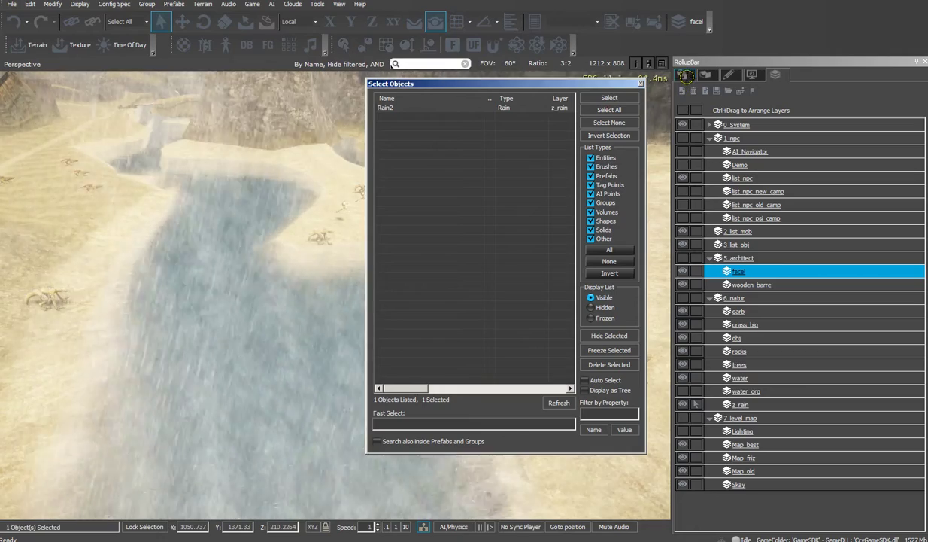
{"action": "left_click", "coordinate": [684, 75]}
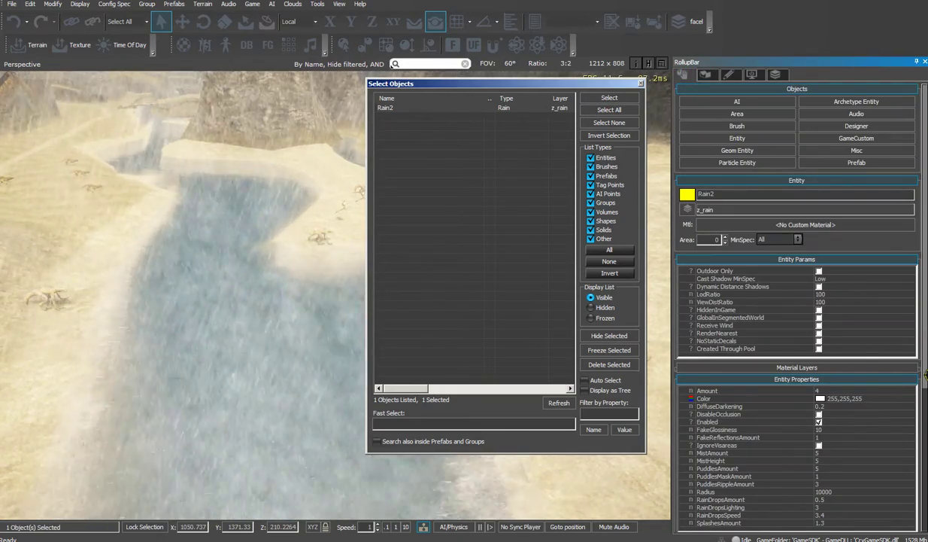
{"action": "left_click_drag", "start_coordinate": [917, 366], "coordinate": [916, 453]}
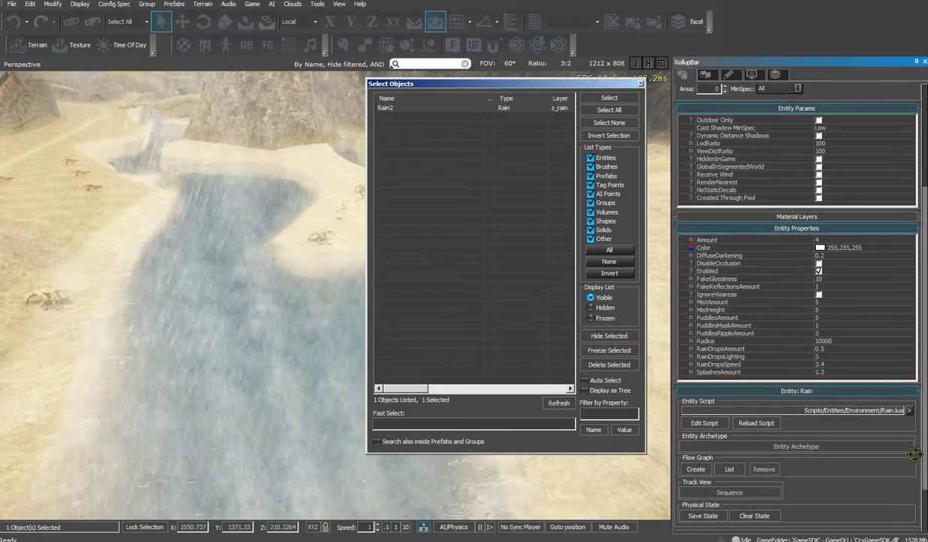
{"action": "left_click", "coordinate": [641, 82]}
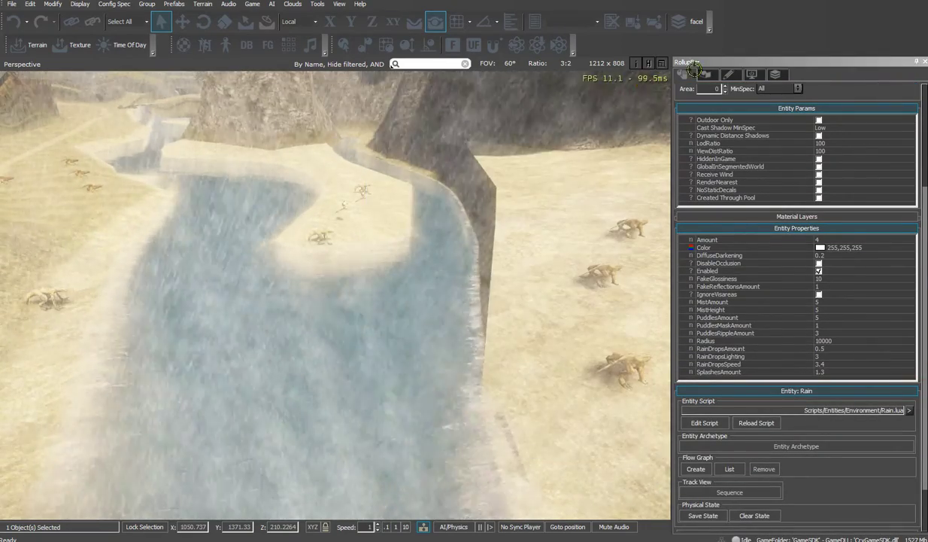
- Hide the z_rain layer and view the creatures on the sandy riverbank
{"action": "left_click", "coordinate": [777, 72]}
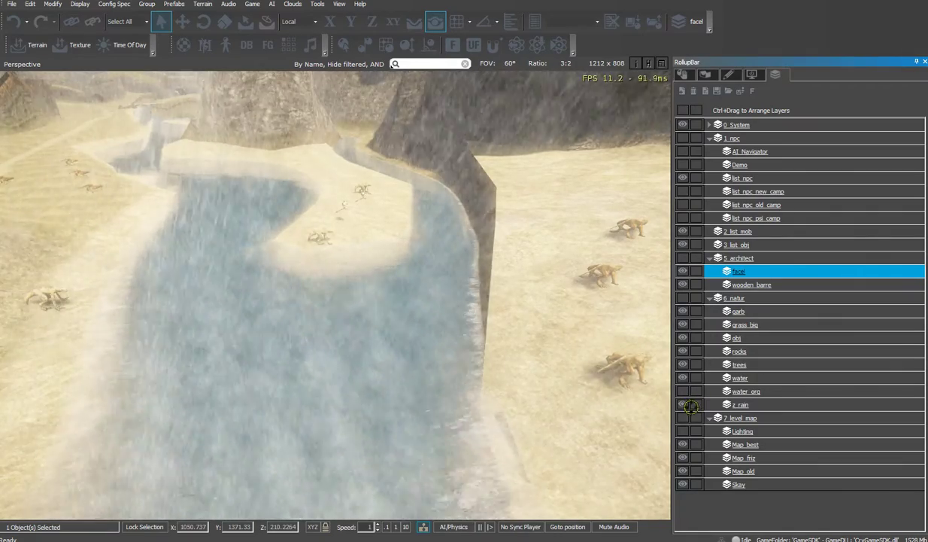
{"action": "left_click", "coordinate": [684, 404]}
{"action": "middle_click_drag", "start_coordinate": [590, 381], "coordinate": [428, 298]}
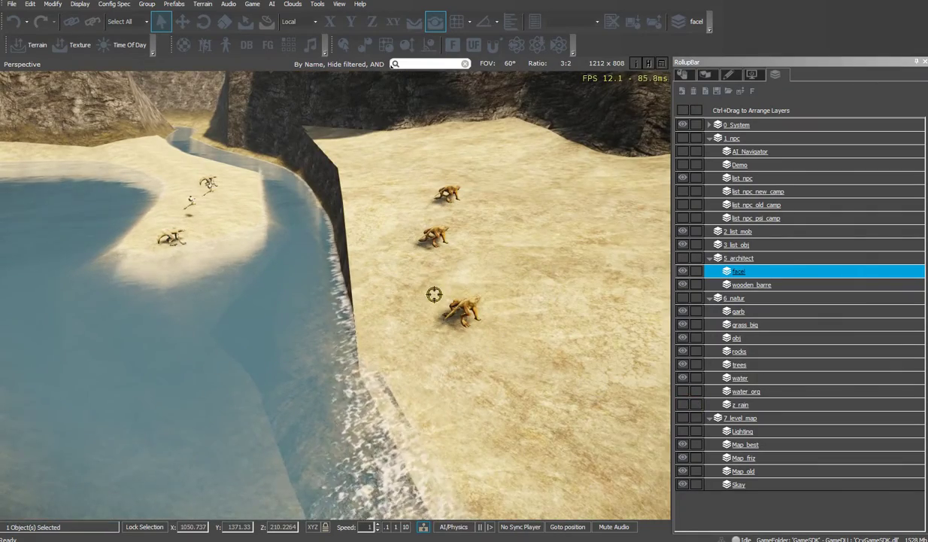
- Make the 2_list_mob layer selectable, select the nearest waran creature on the riverbank and examine its GeomEntity properties
{"action": "left_click", "coordinate": [431, 286]}
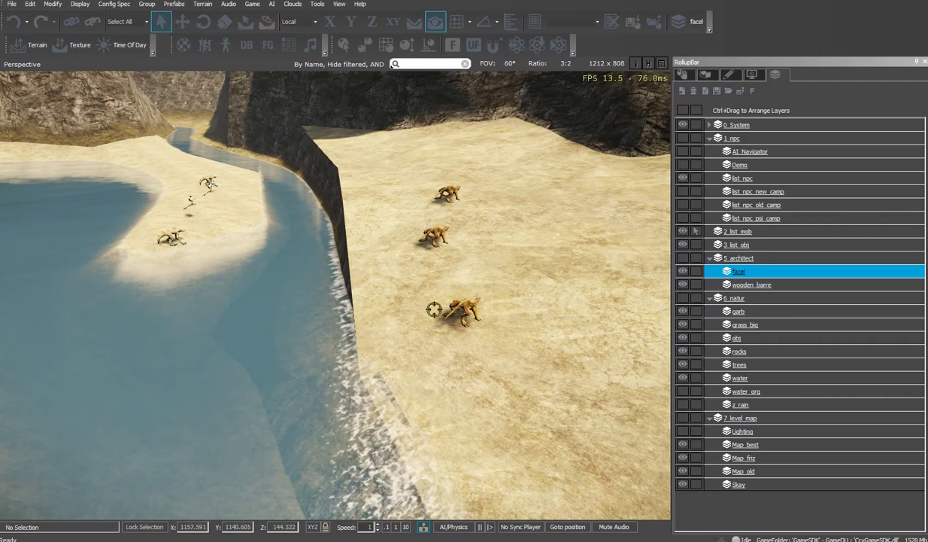
{"action": "left_click", "coordinate": [425, 287]}
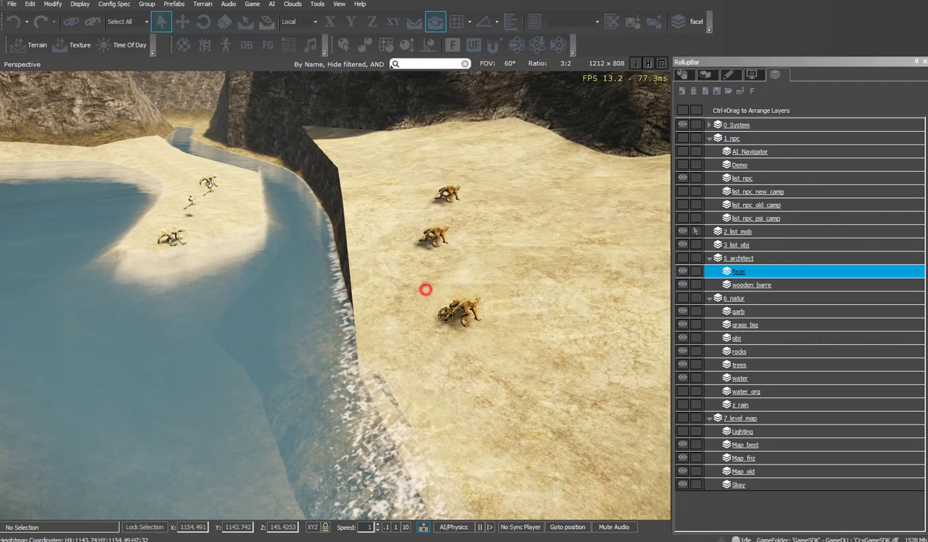
{"action": "left_click", "coordinate": [481, 325]}
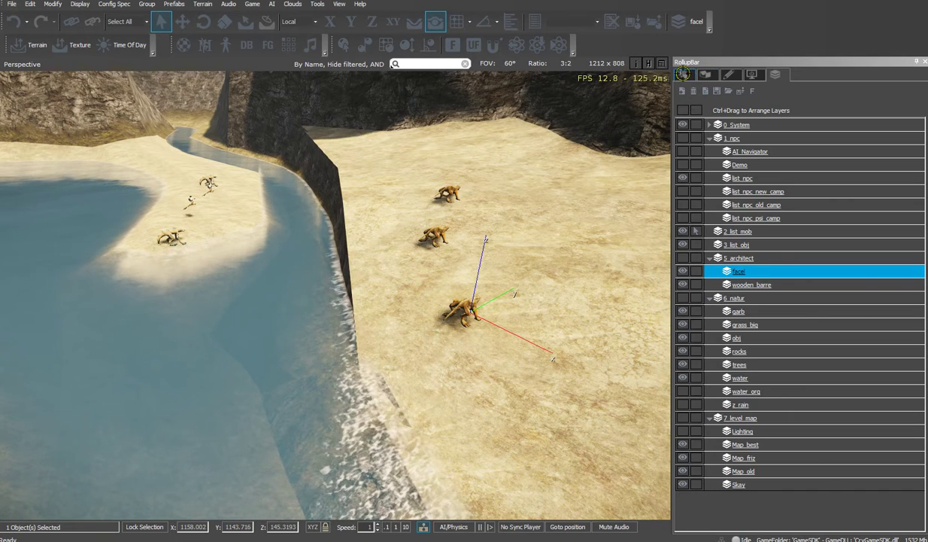
{"action": "left_click", "coordinate": [683, 74]}
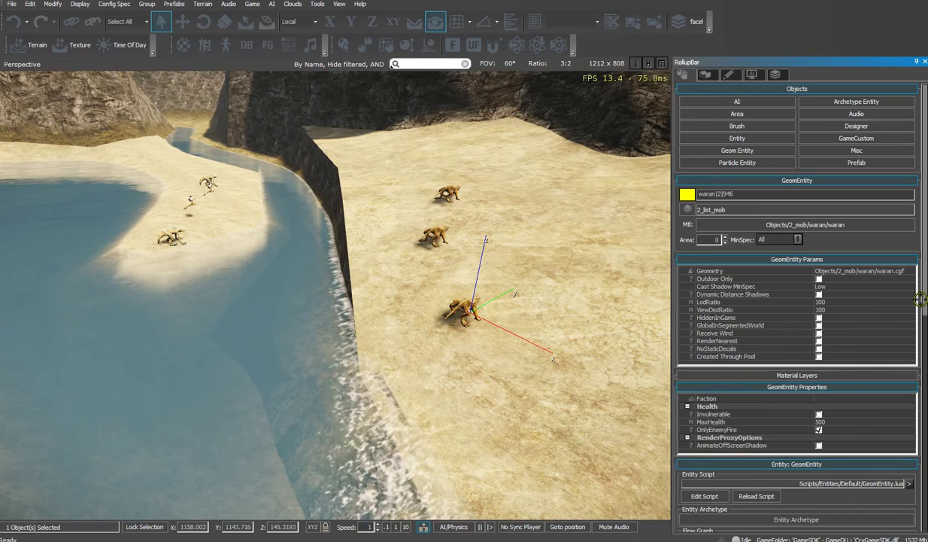
{"action": "left_click_drag", "start_coordinate": [922, 299], "coordinate": [899, 217]}
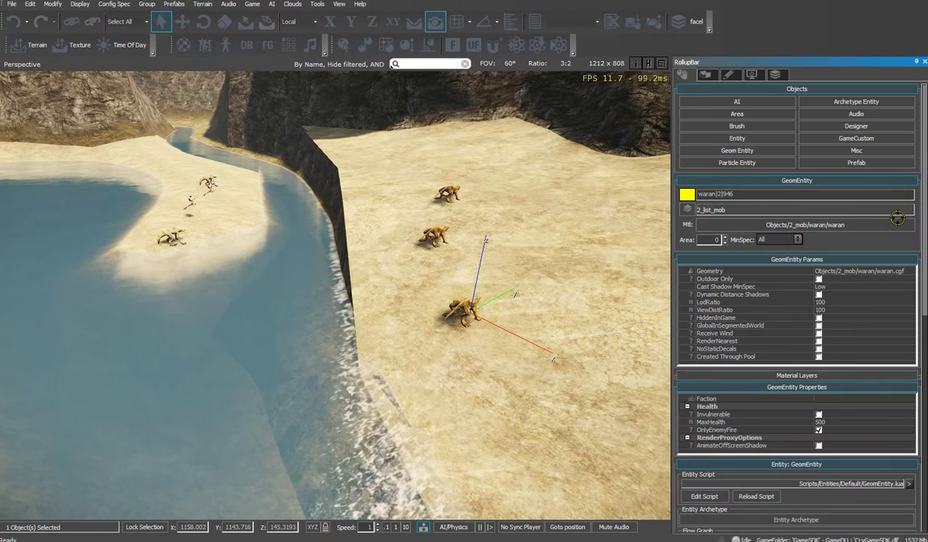
- Move the selected waran about 1 unit along the X axis and rotate it -86 degrees about its Z axis
{"action": "left_click", "coordinate": [182, 21]}
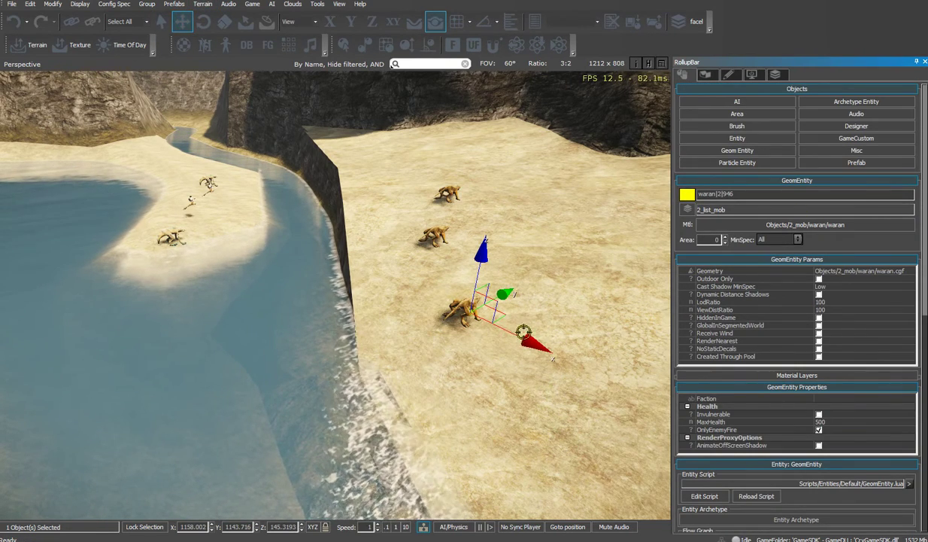
{"action": "left_click_drag", "start_coordinate": [524, 331], "coordinate": [537, 338]}
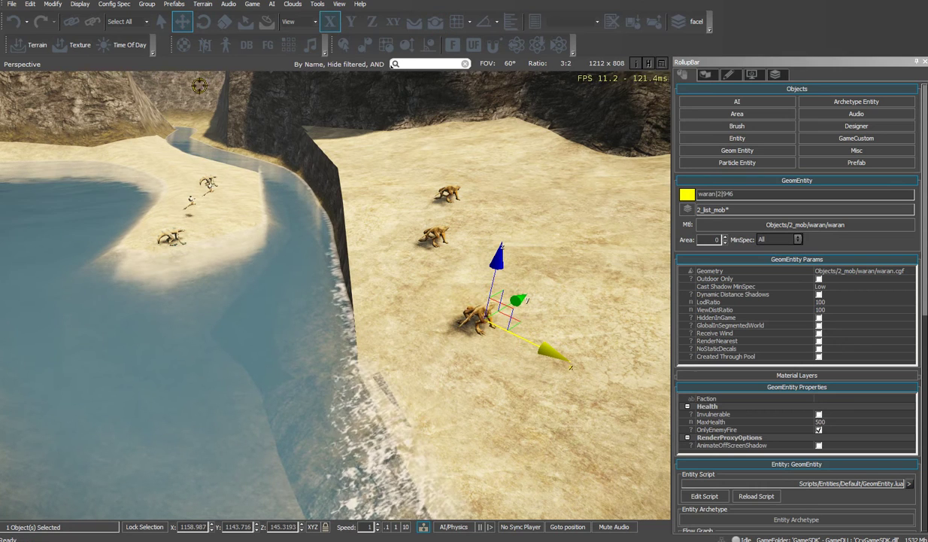
{"action": "left_click", "coordinate": [203, 21]}
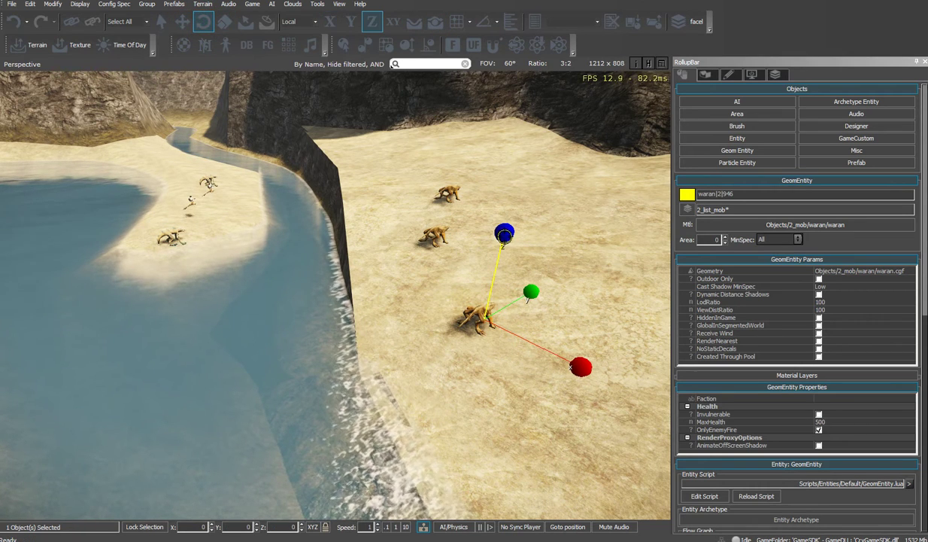
{"action": "left_click_drag", "start_coordinate": [504, 235], "coordinate": [492, 285]}
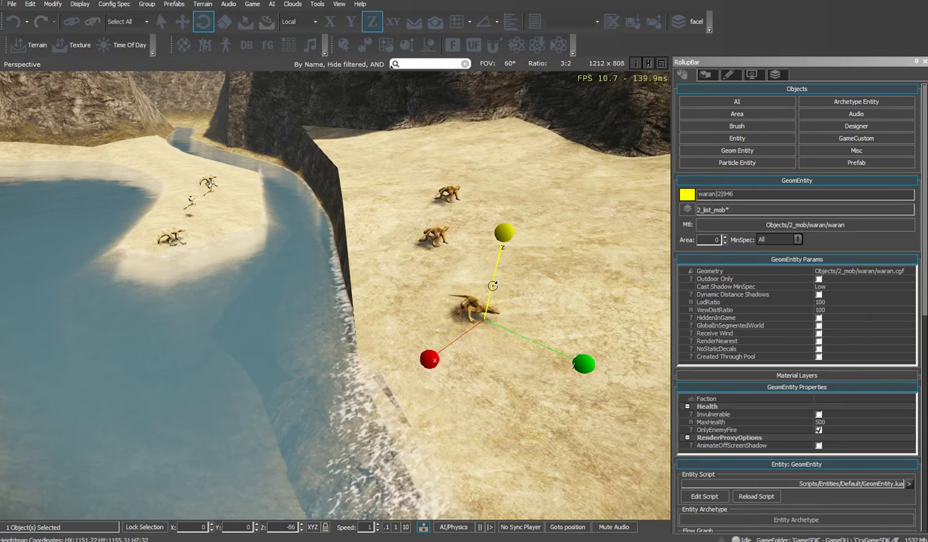
{"action": "left_click", "coordinate": [224, 22]}
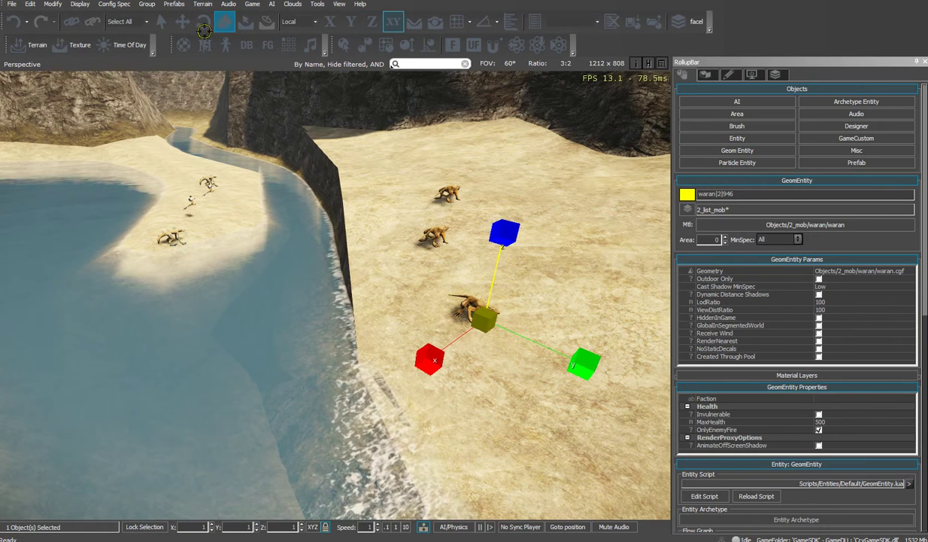
{"action": "left_click", "coordinate": [182, 21]}
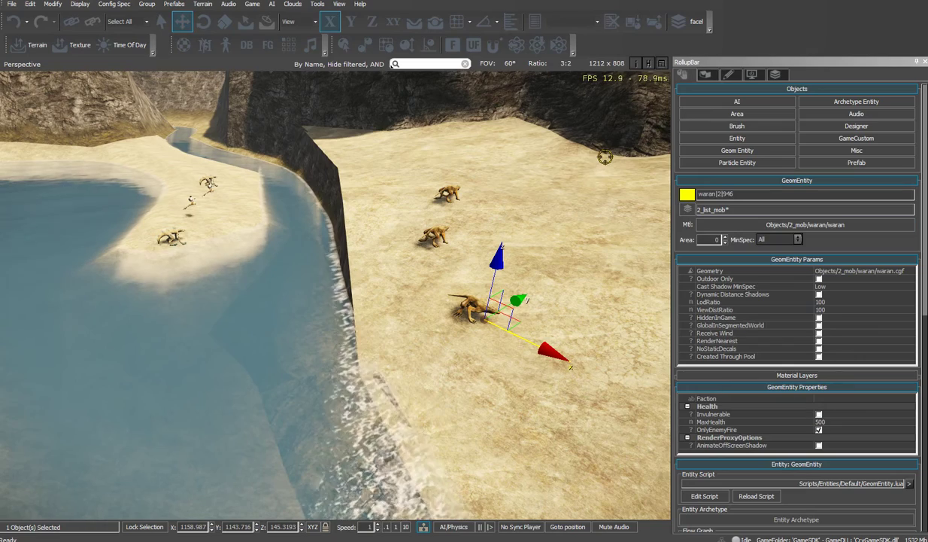
{"action": "right_click_drag", "start_coordinate": [569, 288], "coordinate": [632, 295]}
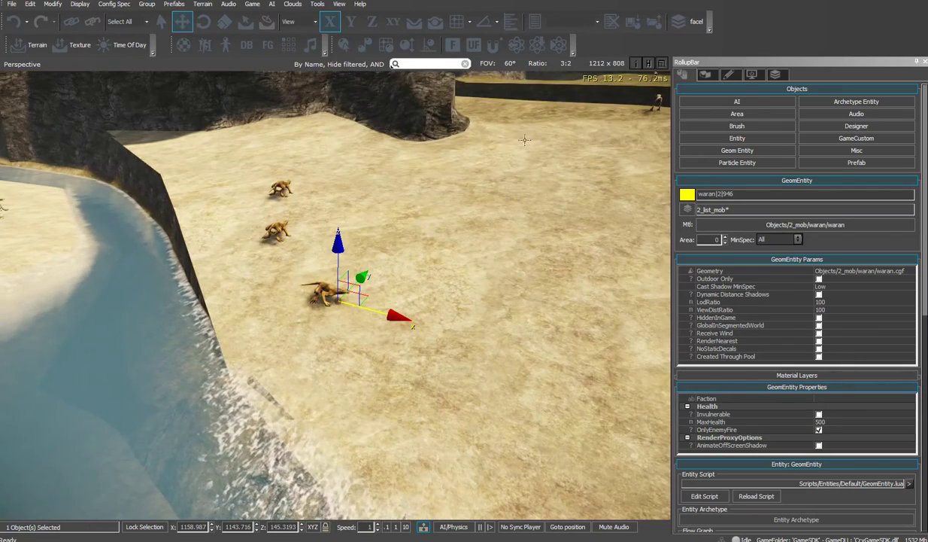
{"action": "right_click_drag", "start_coordinate": [471, 322], "coordinate": [368, 301]}
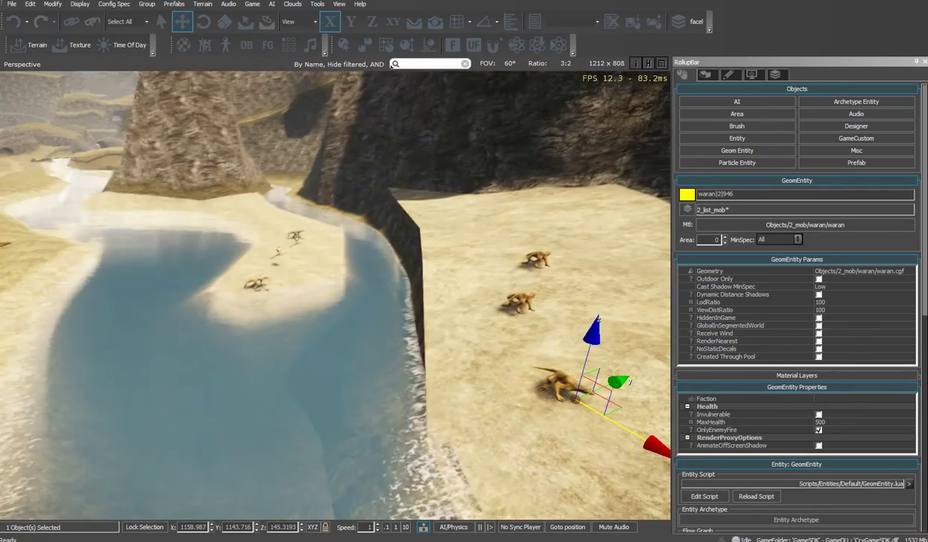
- Make the Lighting layer visible, and switch the visibility of the Map_best and Map_old layers off and on again
{"action": "left_click", "coordinate": [773, 71]}
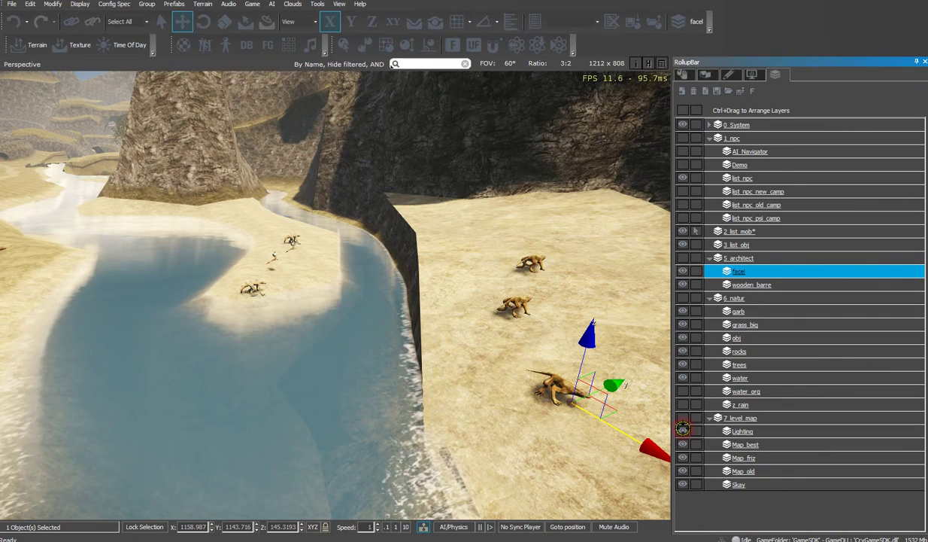
{"action": "right_click_drag", "start_coordinate": [444, 423], "coordinate": [443, 380]}
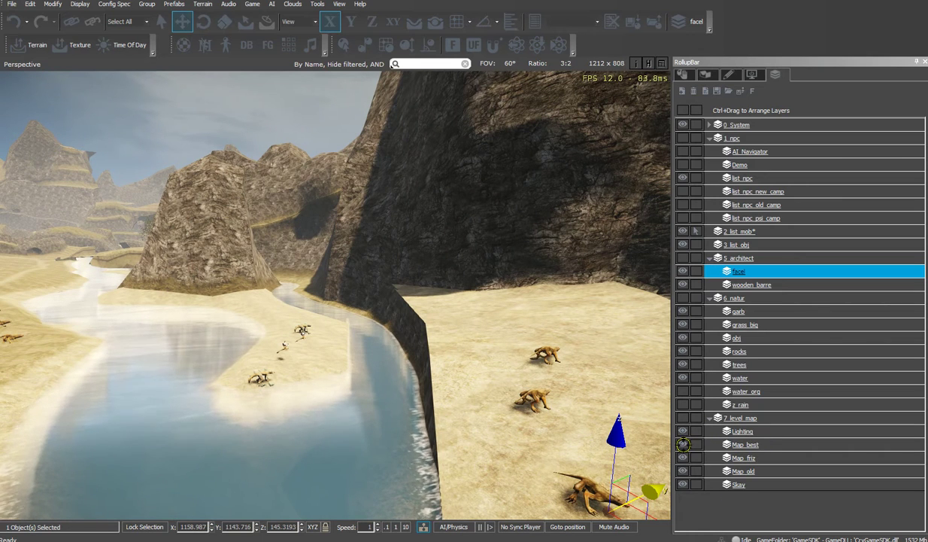
{"action": "left_click", "coordinate": [682, 444]}
{"action": "left_click", "coordinate": [683, 444]}
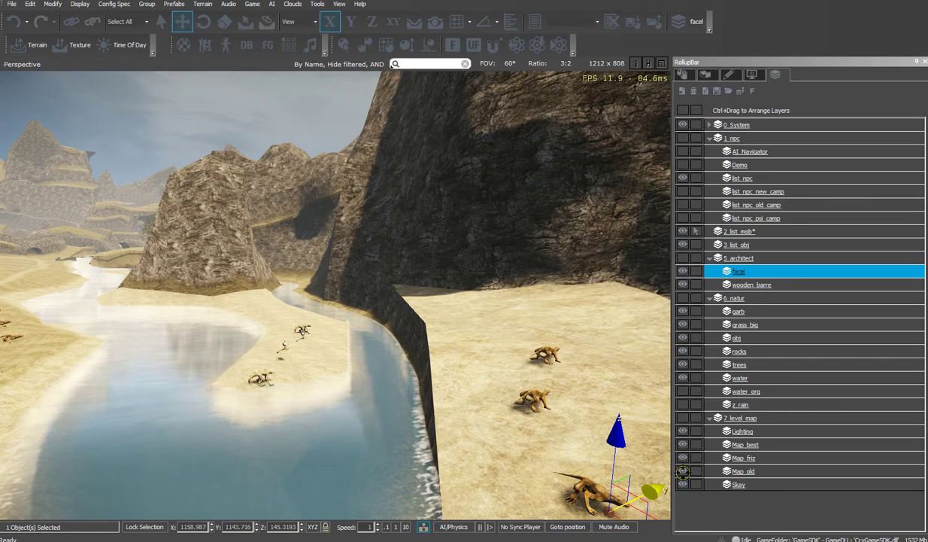
{"action": "left_click", "coordinate": [683, 471]}
{"action": "left_click", "coordinate": [683, 471]}
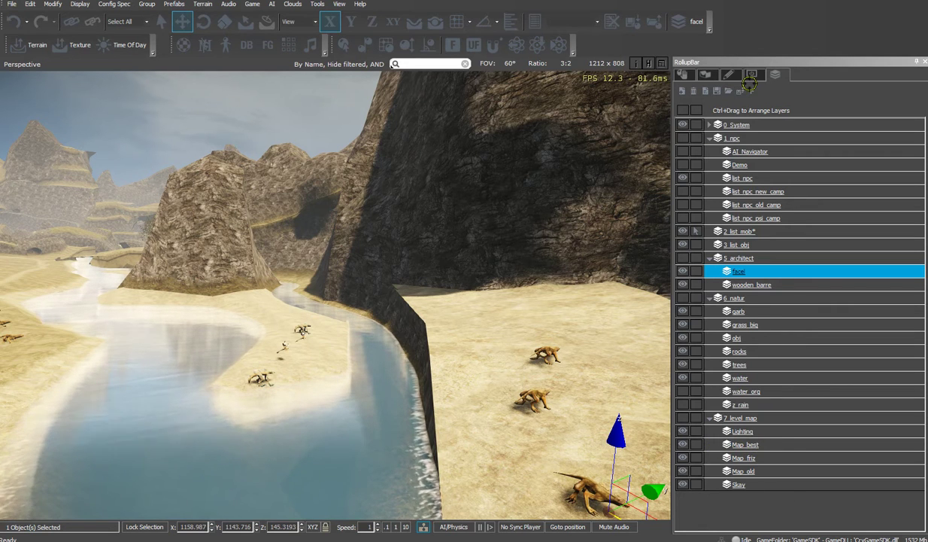
- Make 2_list_mob the current layer after viewing the open sand beside the selected waran
{"action": "left_click", "coordinate": [684, 76]}
{"action": "right_click_drag", "start_coordinate": [503, 342], "coordinate": [611, 304]}
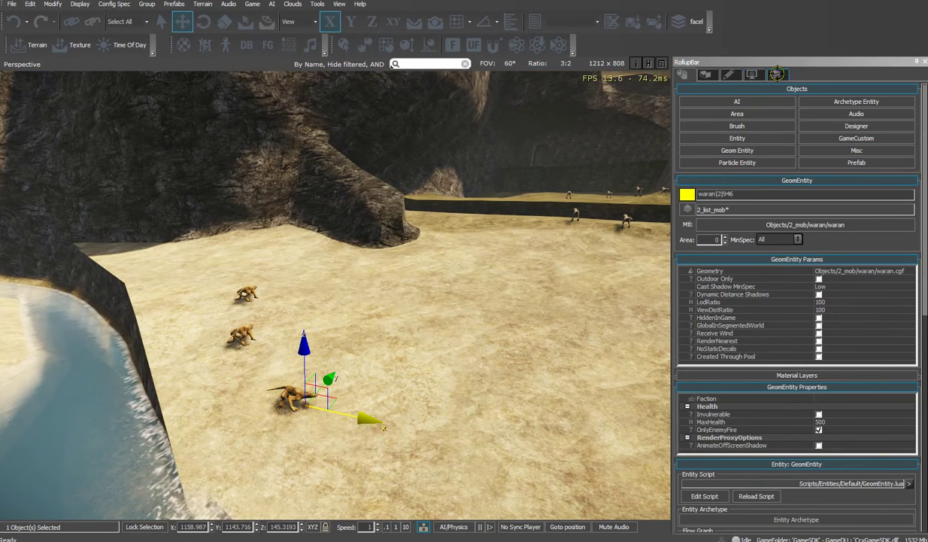
{"action": "left_click", "coordinate": [776, 73]}
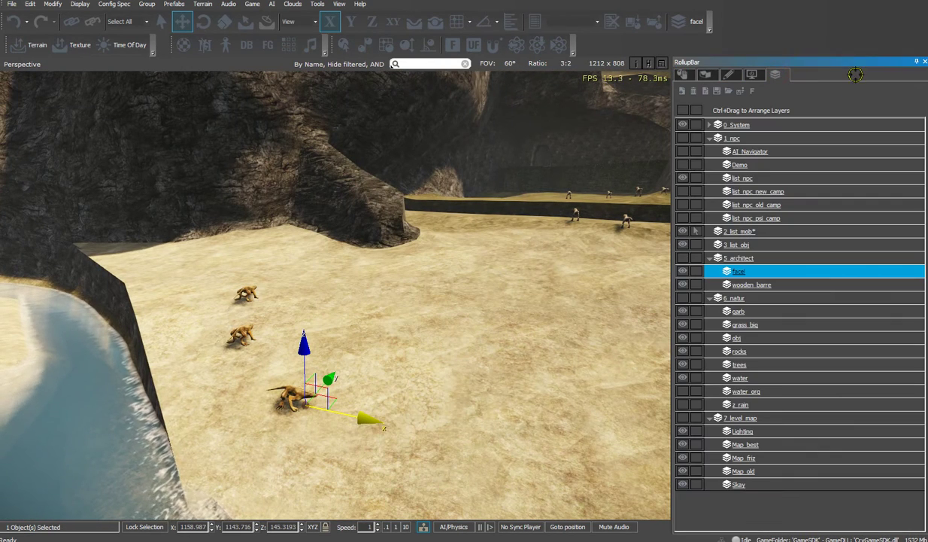
{"action": "left_click", "coordinate": [744, 231]}
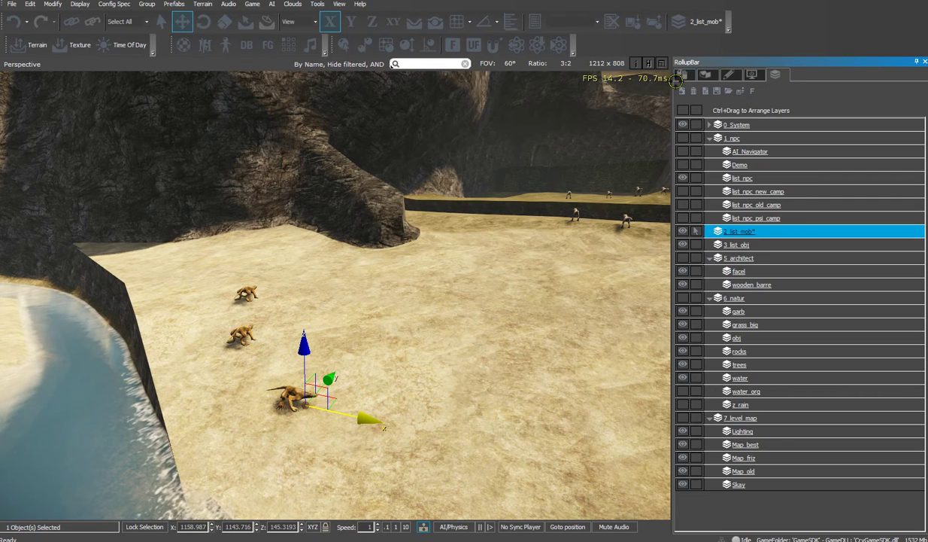
- Place the bloodfly model from Objects/2_mob/bloodfly as a geometry entity on the open sand beside the warans
{"action": "left_click", "coordinate": [680, 75]}
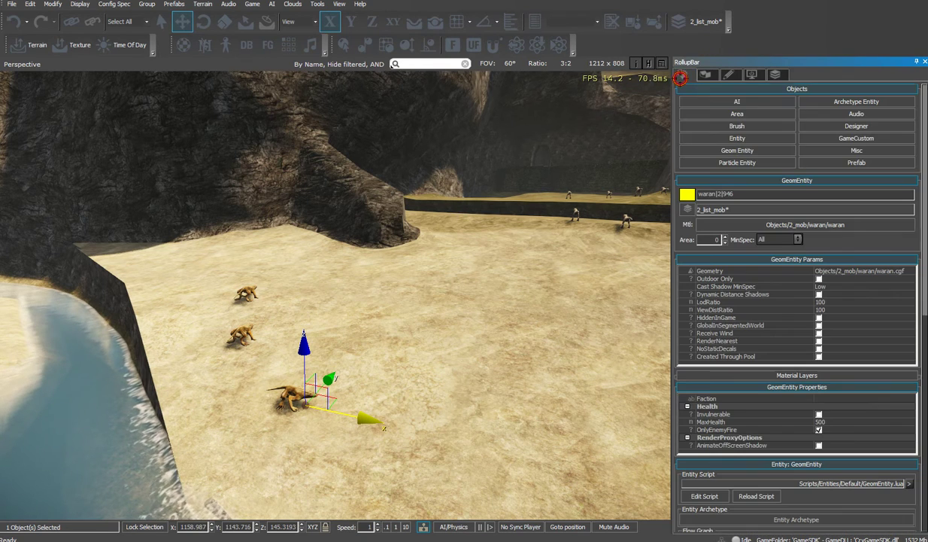
{"action": "left_click", "coordinate": [735, 146]}
{"action": "left_click", "coordinate": [735, 135]}
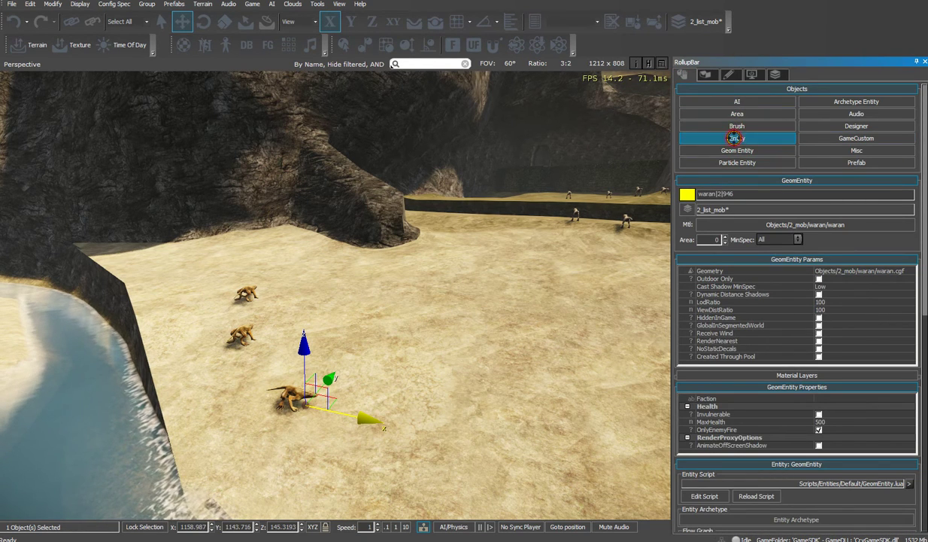
{"action": "left_click", "coordinate": [734, 150]}
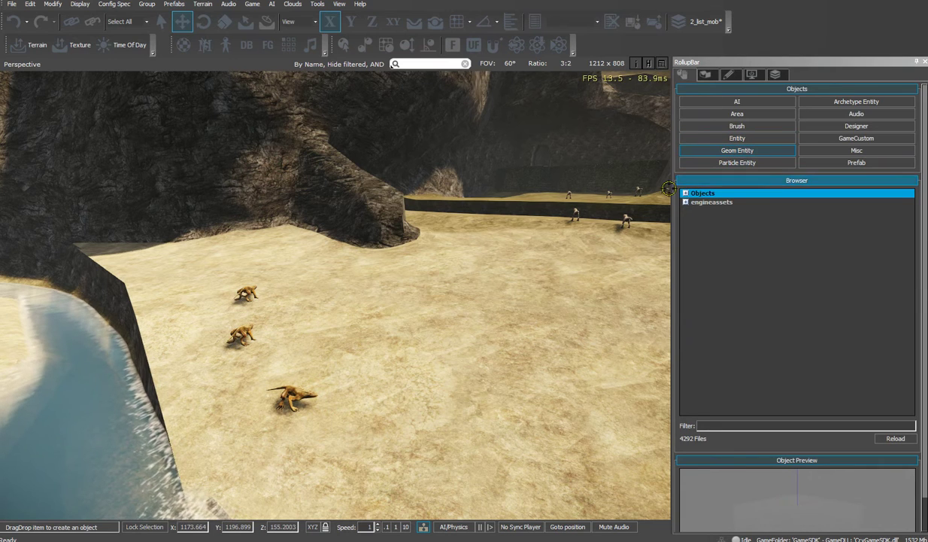
{"action": "left_click", "coordinate": [687, 193]}
{"action": "left_click", "coordinate": [685, 192]}
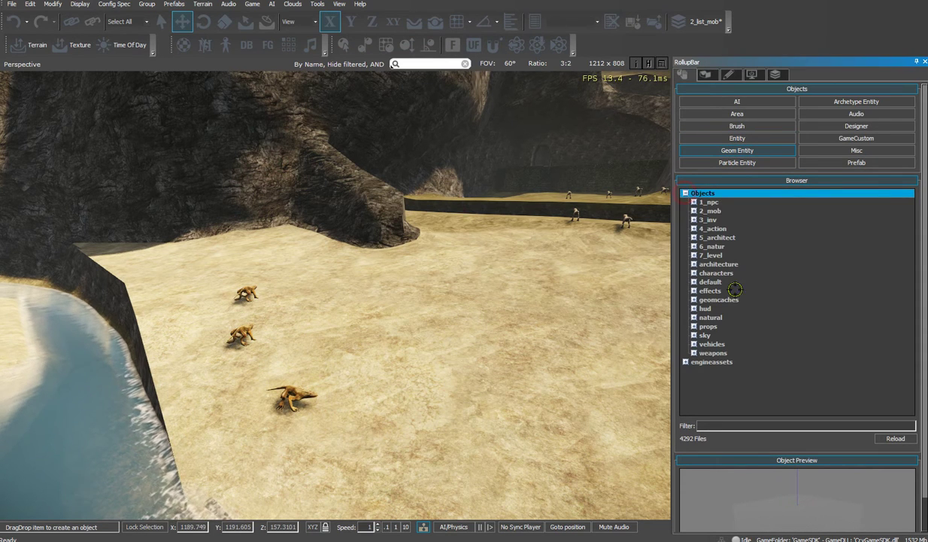
{"action": "left_click", "coordinate": [693, 211]}
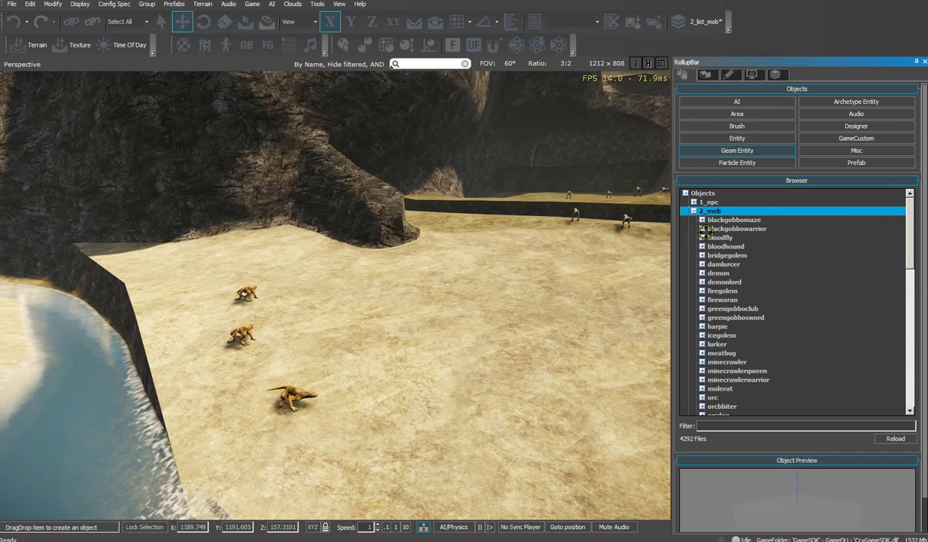
{"action": "left_click", "coordinate": [702, 237]}
{"action": "left_click_drag", "start_coordinate": [725, 246], "coordinate": [472, 387]}
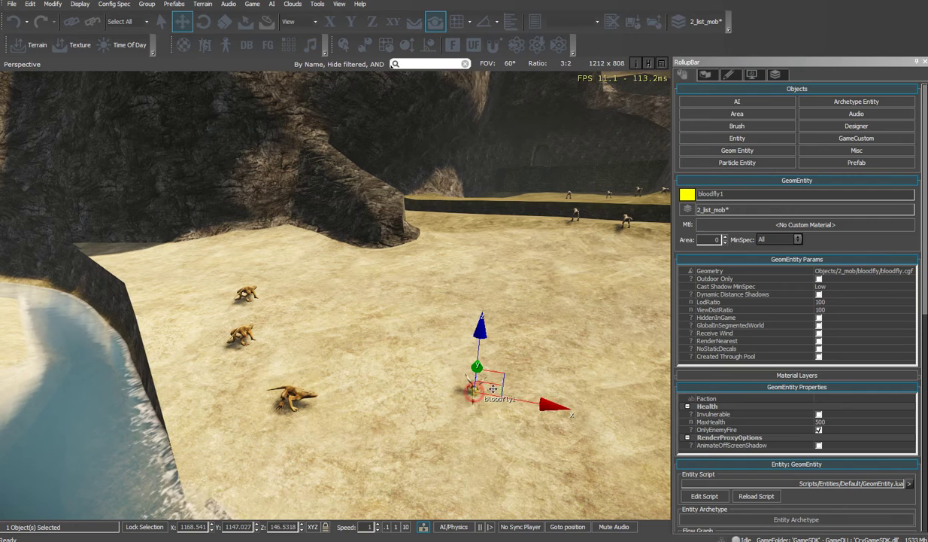
- Place the kdw_armor_h model from 1_npc/3_armor as a geometry entity on the sand just behind the bloodfly
{"action": "left_click", "coordinate": [727, 150]}
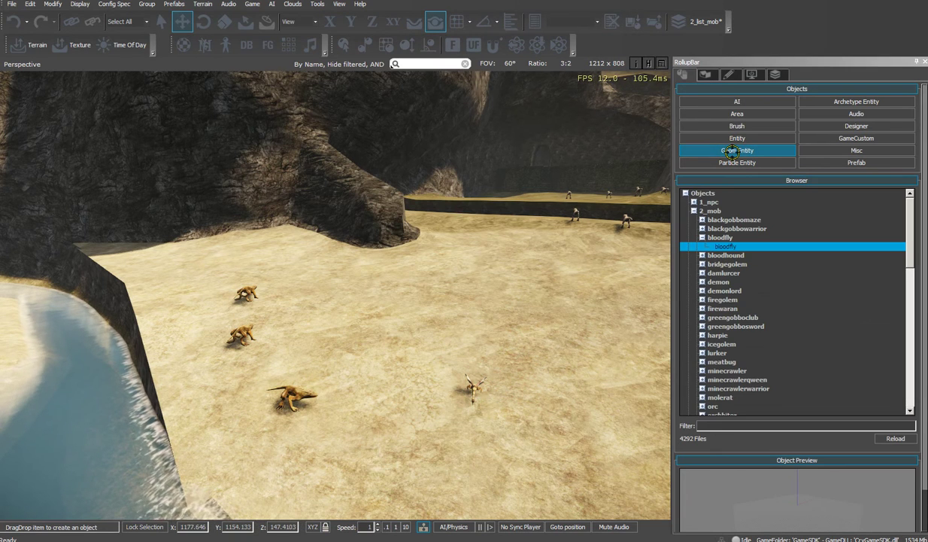
{"action": "left_click", "coordinate": [693, 211]}
{"action": "left_click", "coordinate": [692, 202]}
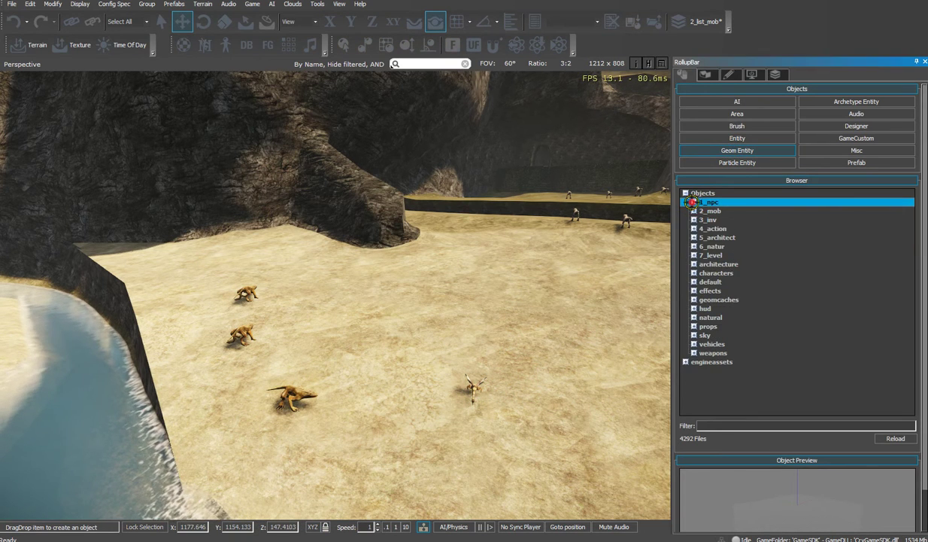
{"action": "left_click", "coordinate": [693, 202]}
{"action": "left_click", "coordinate": [702, 229]}
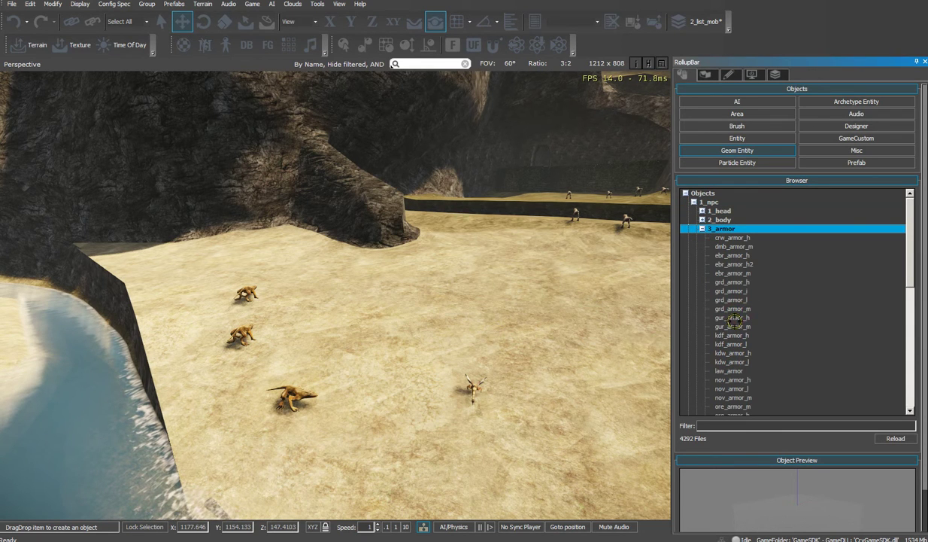
{"action": "left_click_drag", "start_coordinate": [733, 309], "coordinate": [489, 343]}
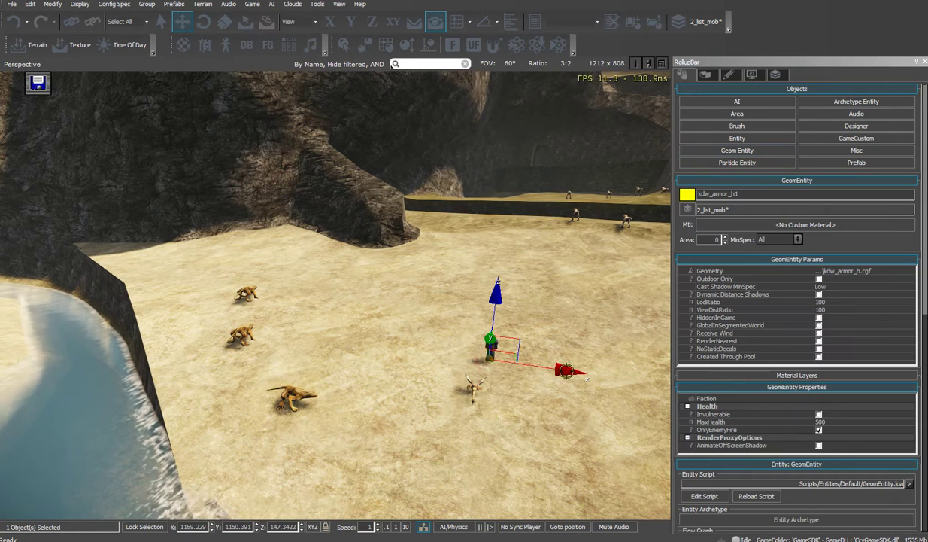
- Set the camera speed to 0.1 and inspect the placed kdw_armor_h figure up close
{"action": "right_click_drag", "start_coordinate": [532, 386], "coordinate": [404, 342]}
{"action": "key", "text": "w"}
{"action": "key", "text": "d"}
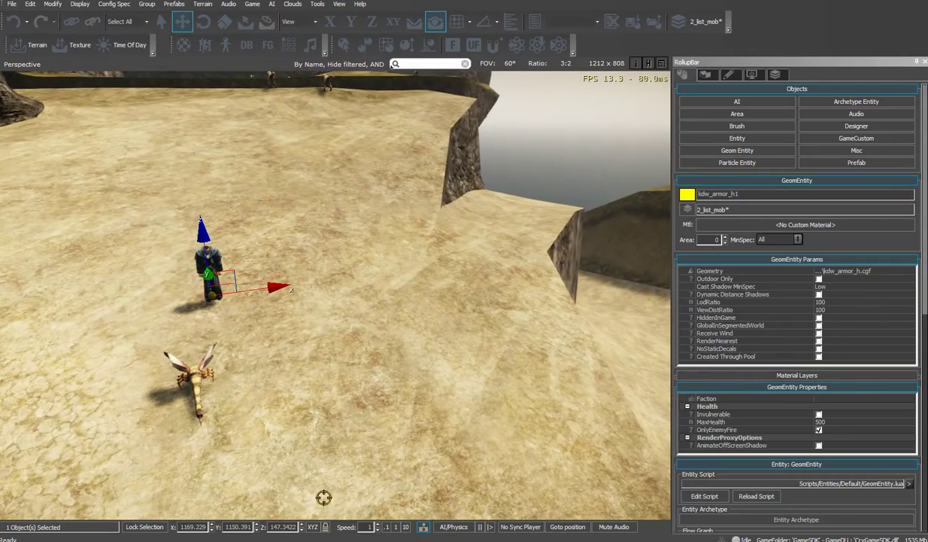
{"action": "left_click", "coordinate": [386, 526]}
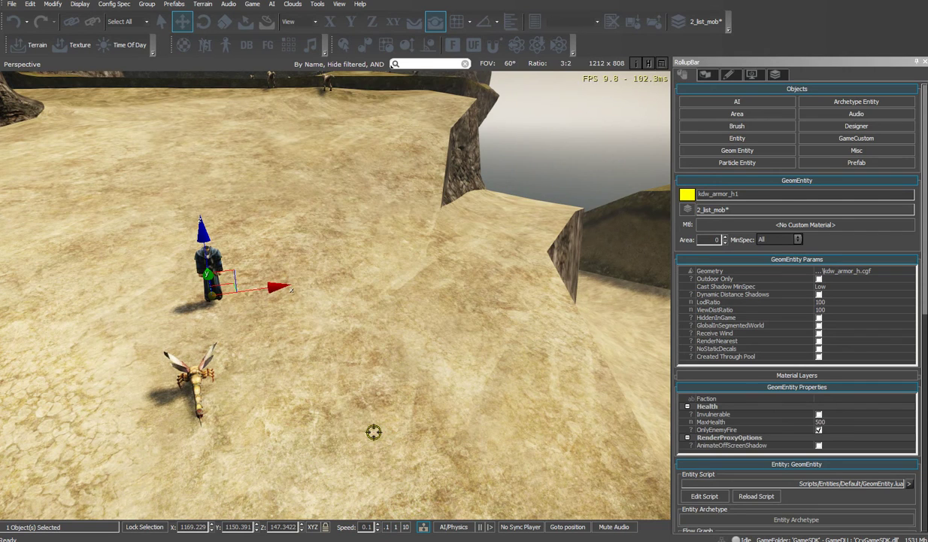
{"action": "right_click_drag", "start_coordinate": [373, 432], "coordinate": [323, 398]}
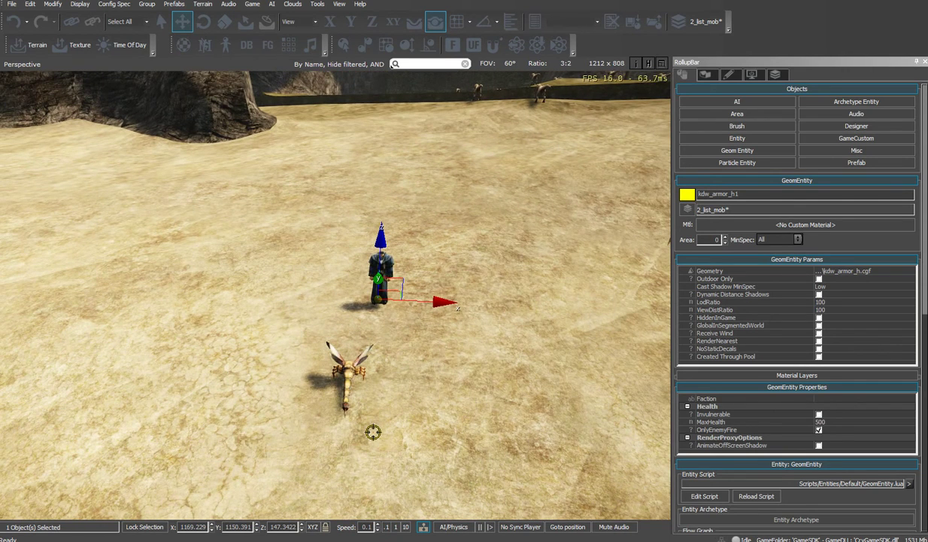
{"action": "key", "text": "w"}
{"action": "right_click_drag", "start_coordinate": [416, 430], "coordinate": [376, 421]}
{"action": "key", "text": "w"}
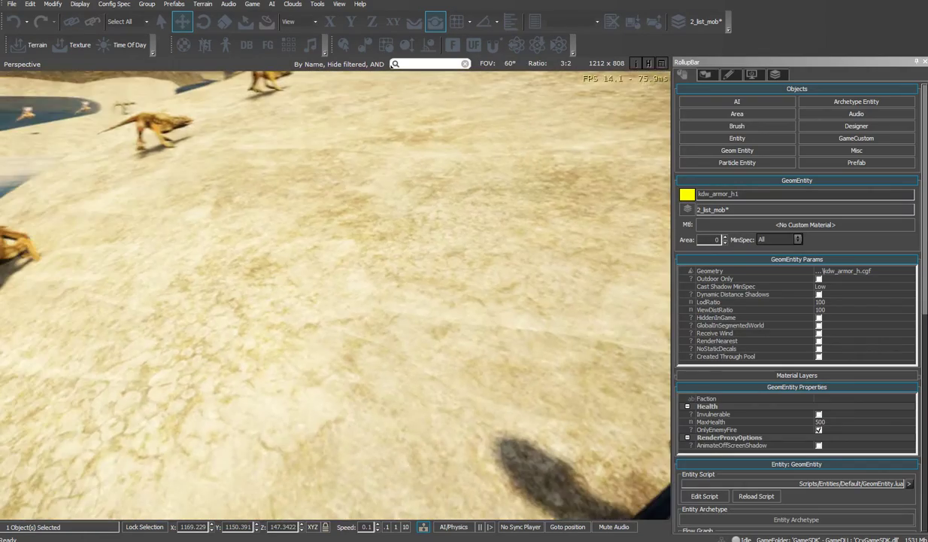
{"action": "key", "text": "z"}
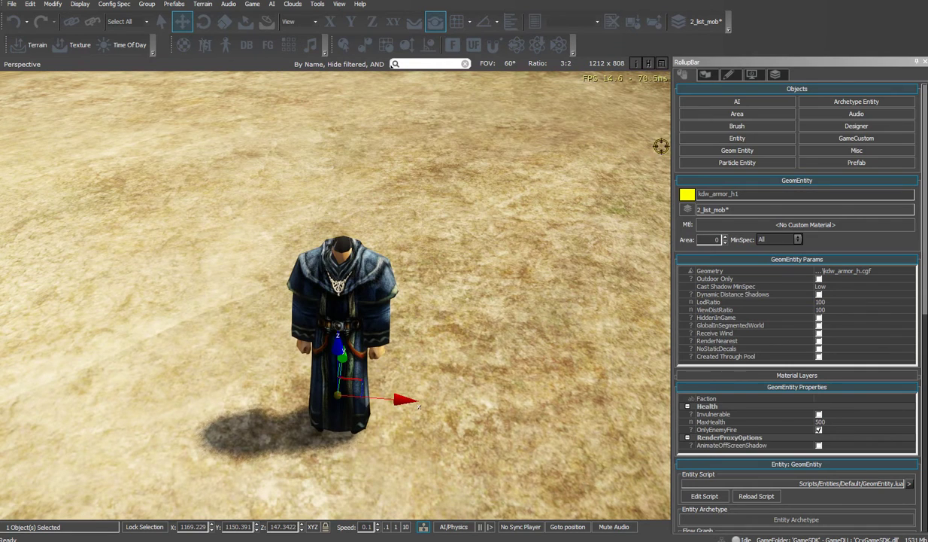
- Place the sf09 model from 1_npc/demo as a geometry entity on the sand behind the armor figure
{"action": "left_click", "coordinate": [741, 151]}
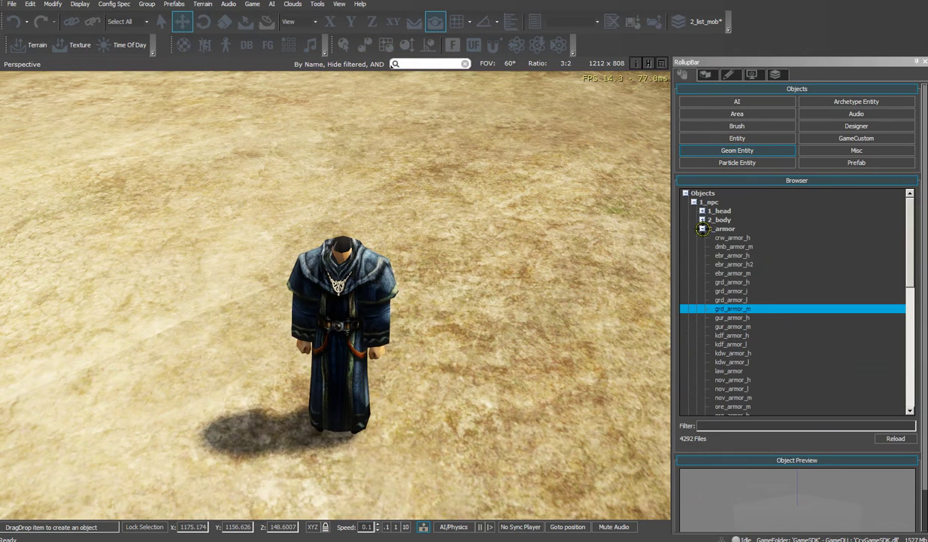
{"action": "left_click", "coordinate": [703, 229]}
{"action": "left_click", "coordinate": [704, 238]}
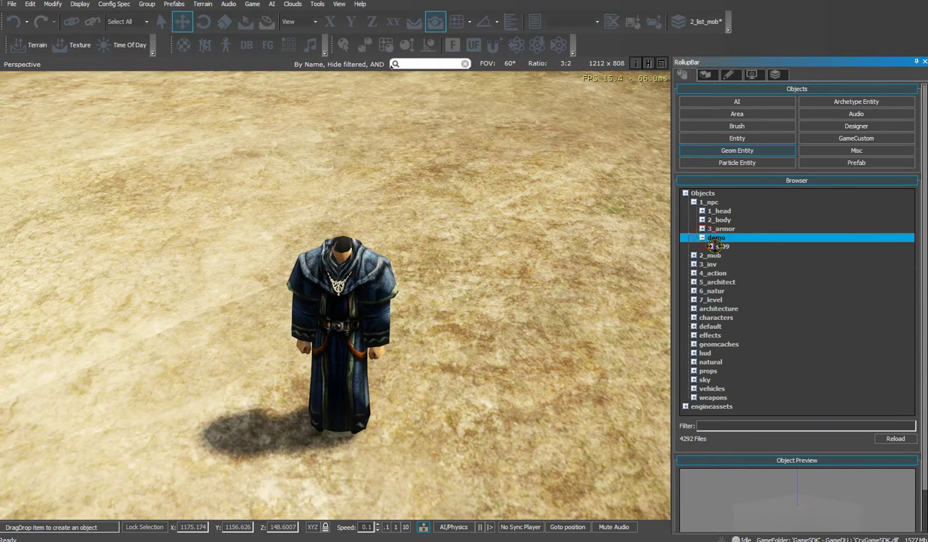
{"action": "left_click", "coordinate": [723, 247]}
{"action": "left_click", "coordinate": [712, 247]}
{"action": "left_click", "coordinate": [735, 257]}
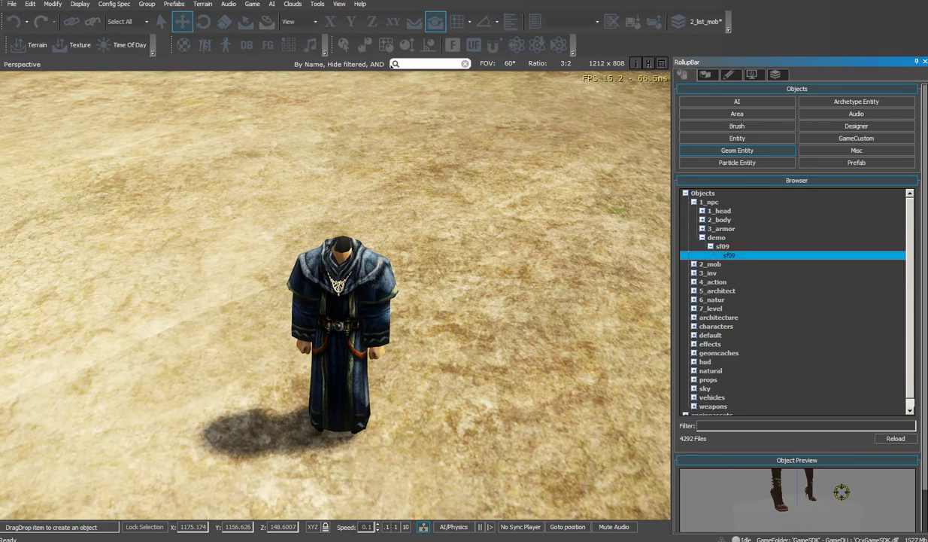
{"action": "left_click_drag", "start_coordinate": [730, 256], "coordinate": [161, 235]}
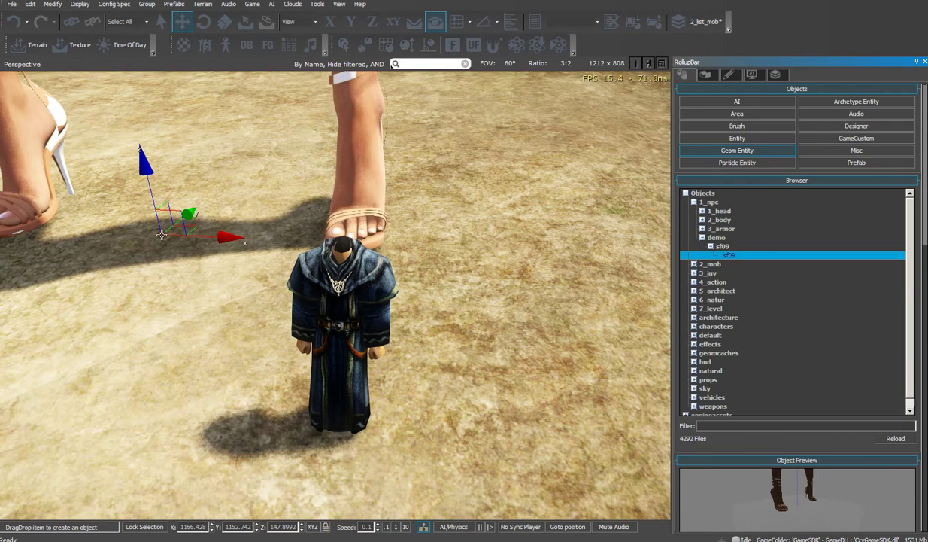
- Delete the oversized sf09 geometry entity behind the armor figure
{"action": "left_click", "coordinate": [161, 235]}
{"action": "key", "text": "Delete"}
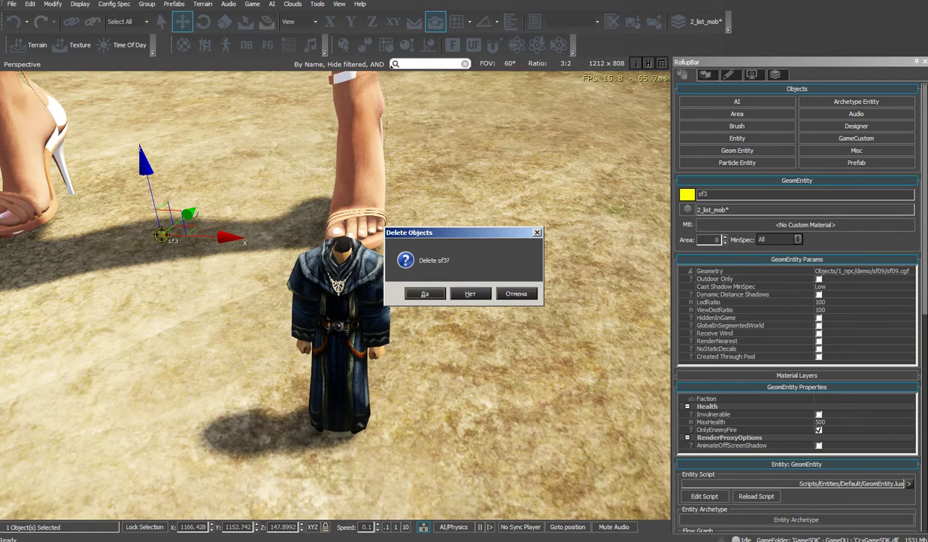
{"action": "left_click", "coordinate": [422, 293]}
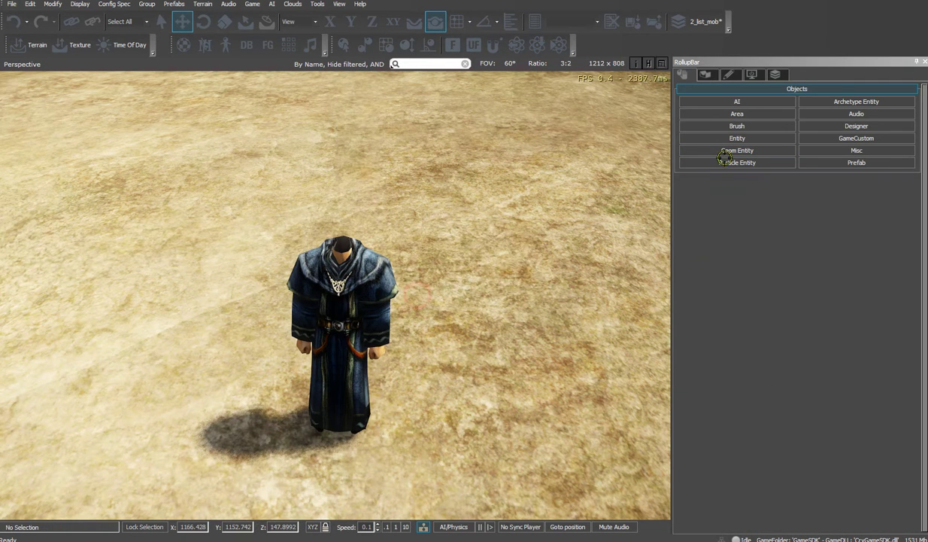
- Browse the 6_natur folder and its tree_root subfolder among the available geometry entity models
{"action": "left_click", "coordinate": [736, 150]}
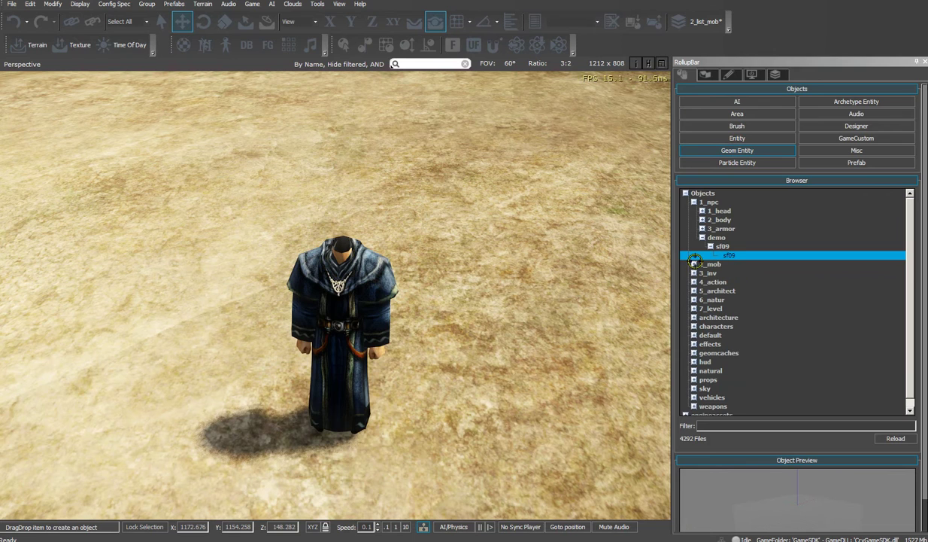
{"action": "left_click", "coordinate": [694, 299]}
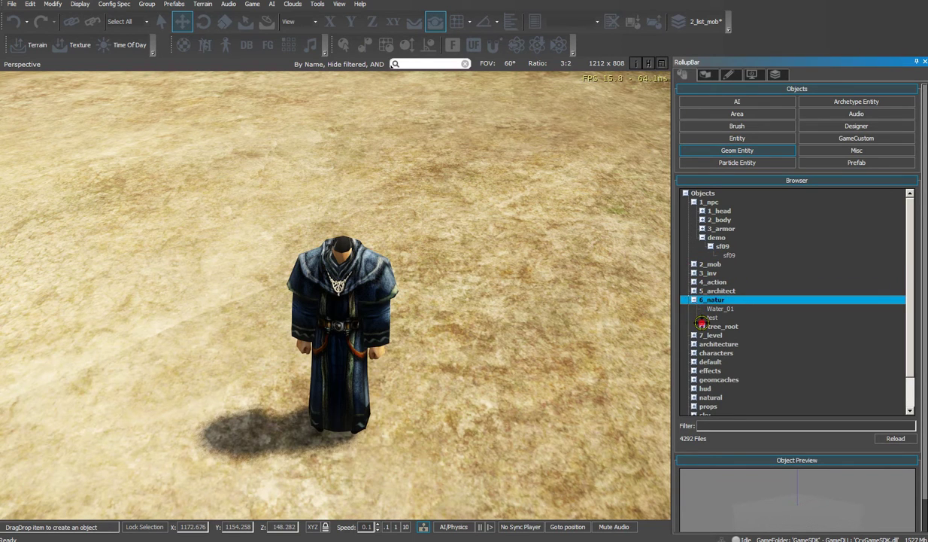
{"action": "left_click", "coordinate": [701, 325]}
{"action": "left_click", "coordinate": [702, 326]}
{"action": "left_click", "coordinate": [695, 300]}
- Paint a tree from the 7_trees_live vegetation group onto the open sand near the warans and look it over
{"action": "right_click_drag", "start_coordinate": [519, 297], "coordinate": [391, 252]}
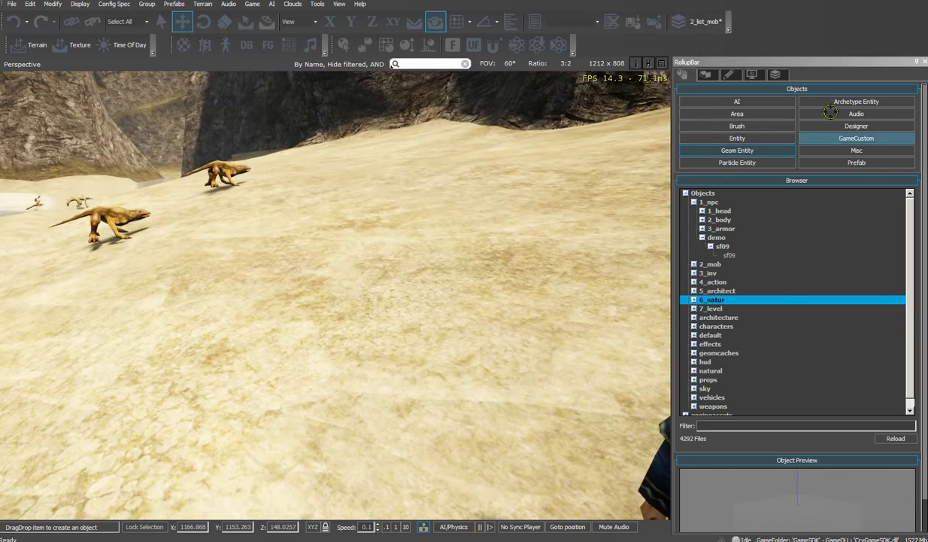
{"action": "left_click", "coordinate": [705, 74]}
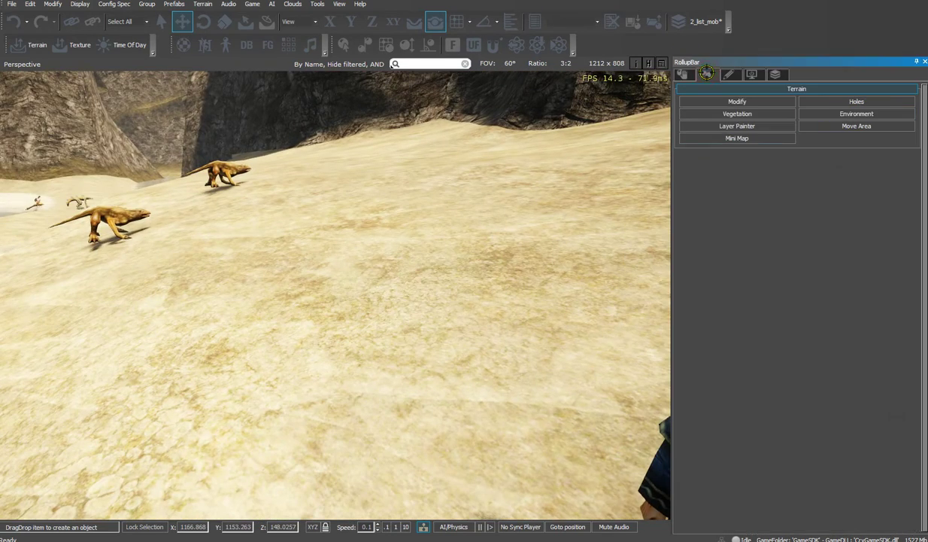
{"action": "left_click", "coordinate": [757, 115]}
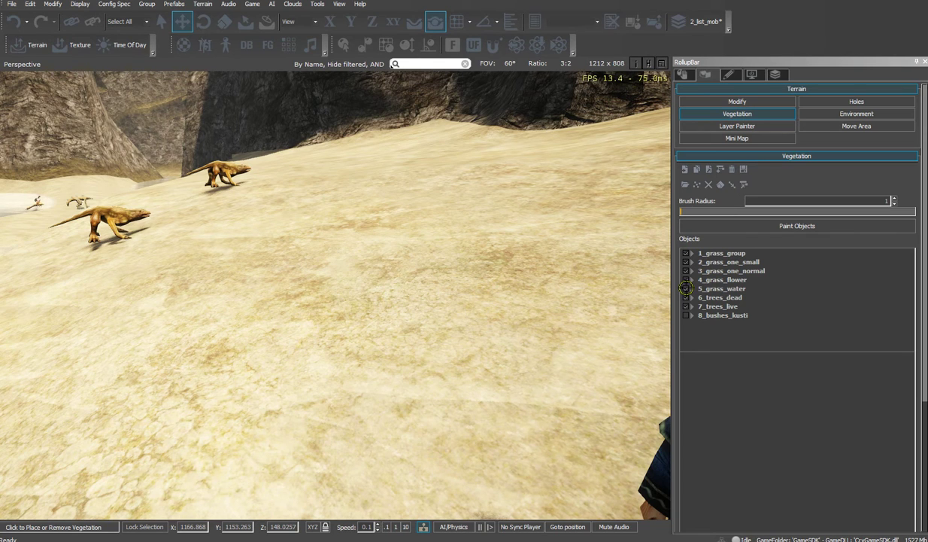
{"action": "left_click", "coordinate": [691, 306]}
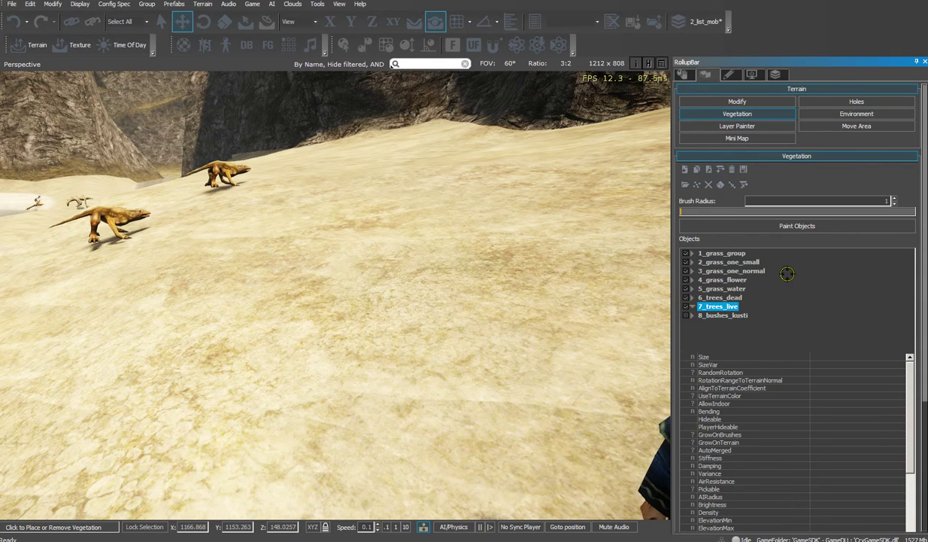
{"action": "left_click", "coordinate": [794, 226]}
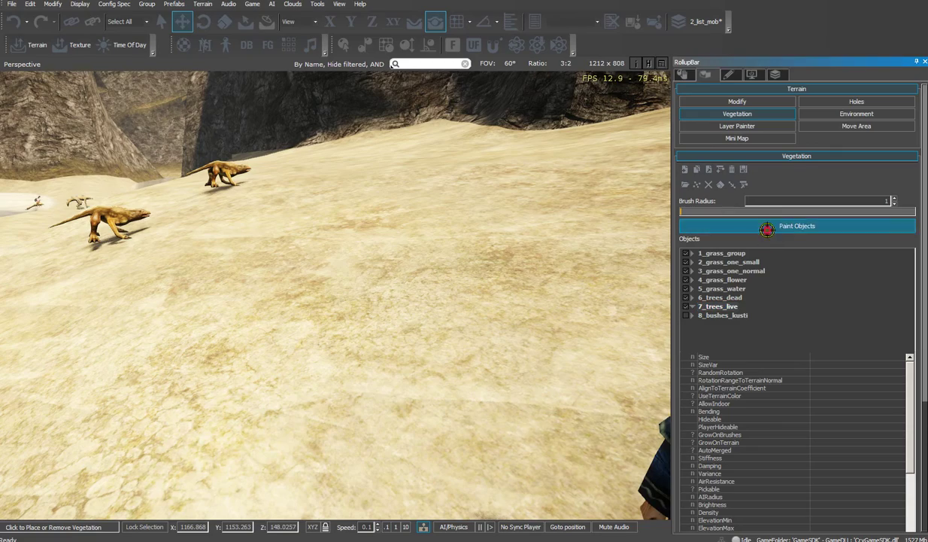
{"action": "left_click", "coordinate": [387, 287]}
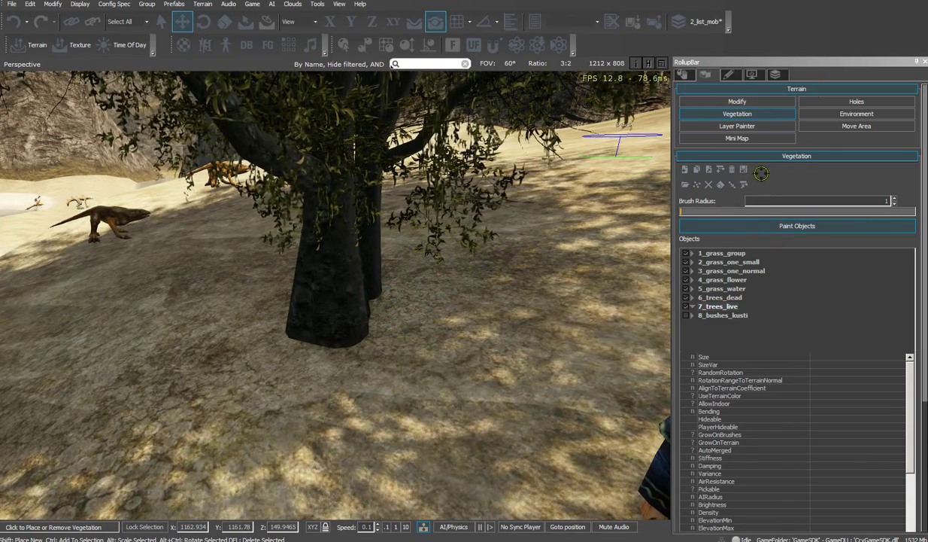
{"action": "right_click_drag", "start_coordinate": [439, 220], "coordinate": [398, 173]}
{"action": "key", "text": "w"}
{"action": "right_click_drag", "start_coordinate": [324, 320], "coordinate": [363, 272]}
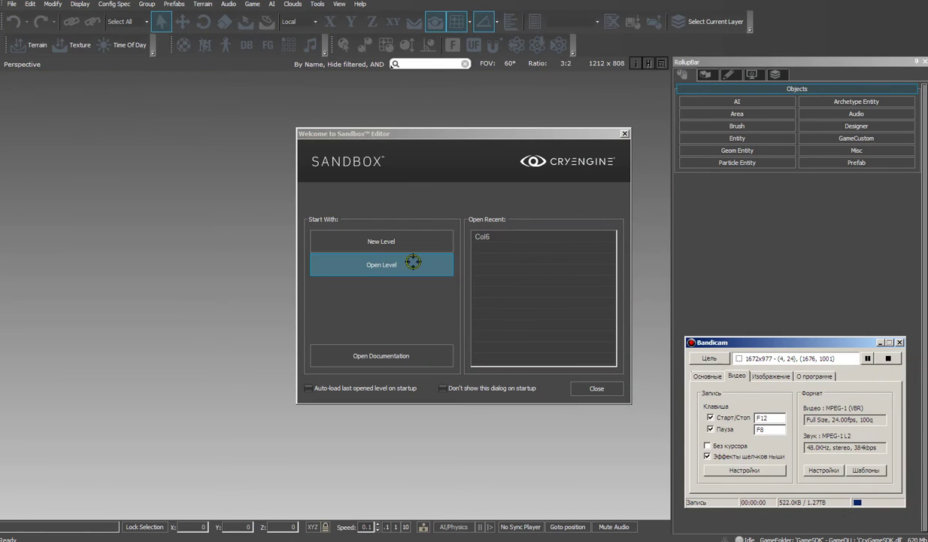
- Open the woodland level from the singleplayer folder, dismiss the error report and view the characters on the rocks
{"action": "left_click", "coordinate": [404, 264]}
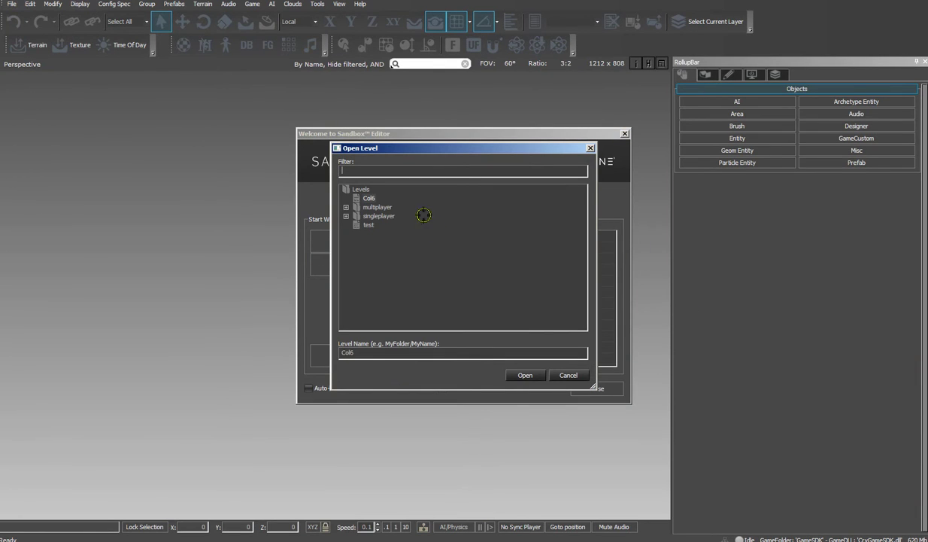
{"action": "left_click", "coordinate": [346, 216]}
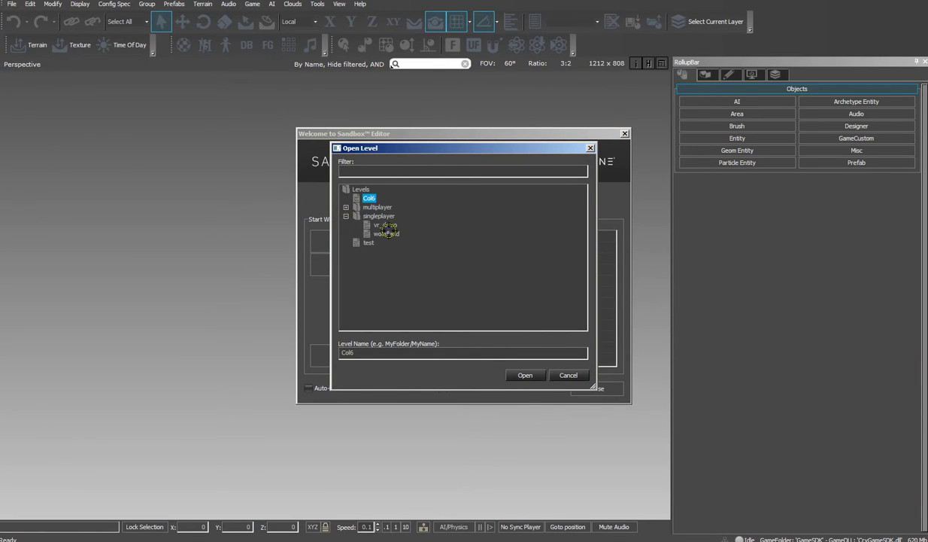
{"action": "left_click", "coordinate": [386, 232]}
{"action": "left_click", "coordinate": [530, 376]}
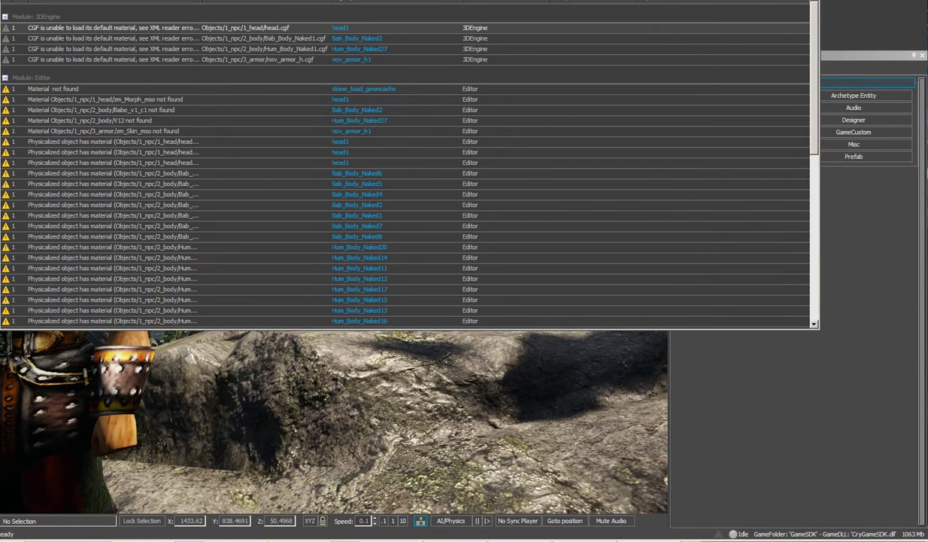
{"action": "left_click", "coordinate": [810, 1]}
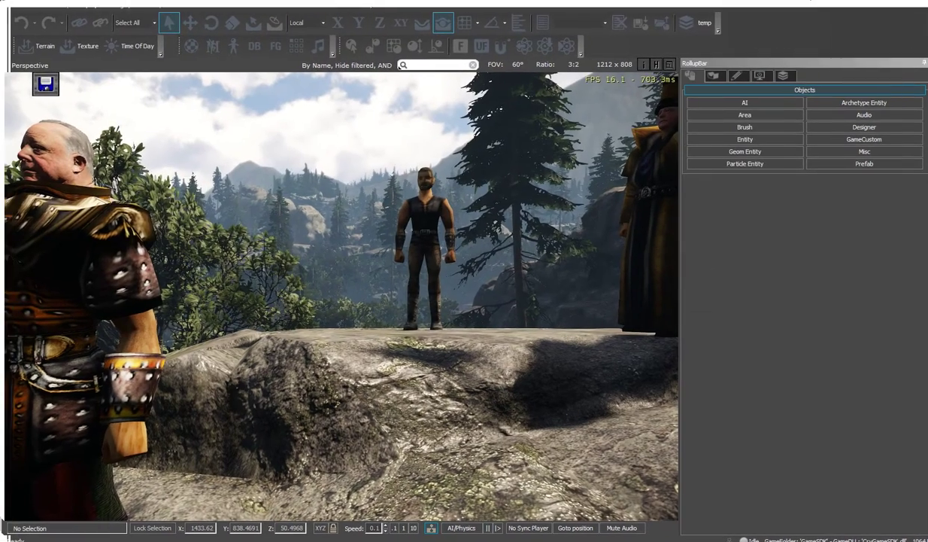
{"action": "right_click_drag", "start_coordinate": [527, 255], "coordinate": [508, 244]}
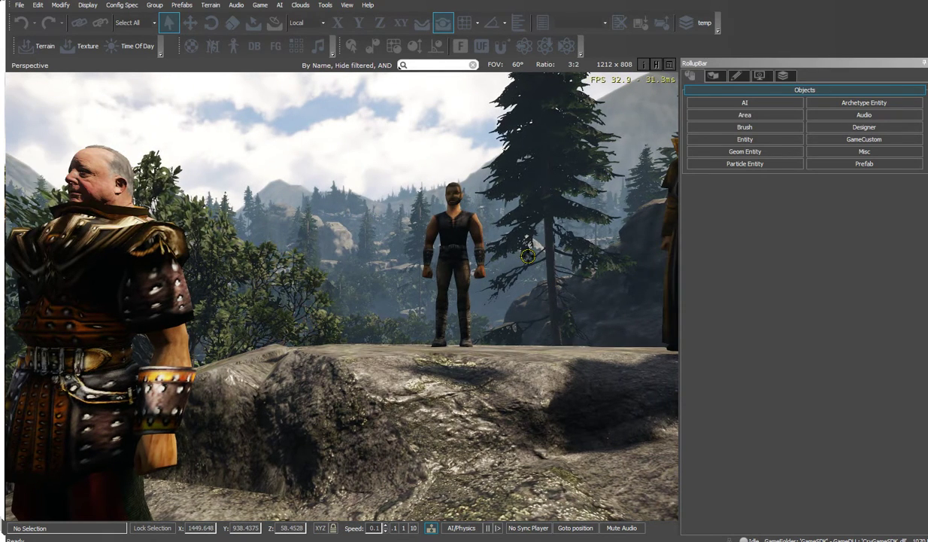
- Fly over the woodland rocks and path to view the placed characters from above
{"action": "key", "text": "w"}
{"action": "right_click_drag", "start_coordinate": [481, 299], "coordinate": [670, 455]}
{"action": "key", "text": "w"}
{"action": "key", "text": "w"}
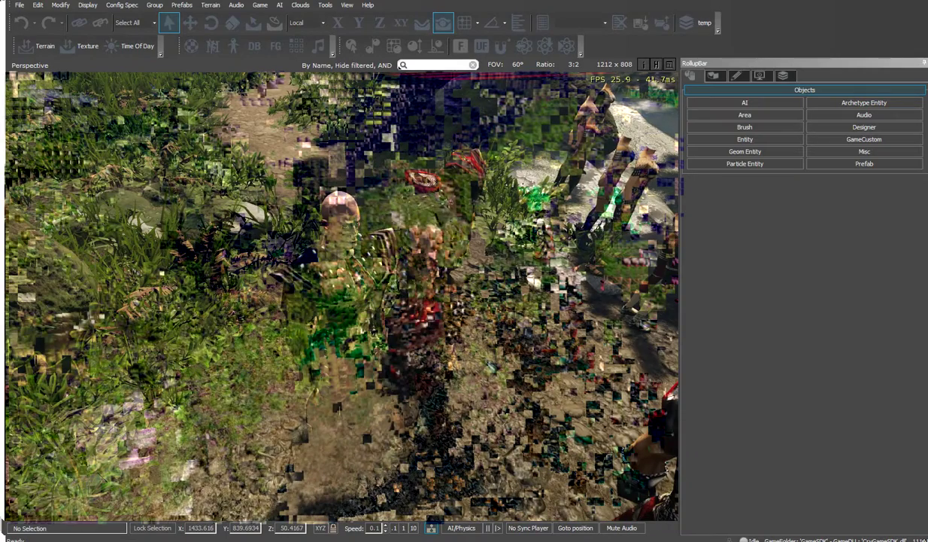
- Run the woodland level in game mode, walk the player along the forest path and return to editing
{"action": "key", "text": "ctrl+g"}
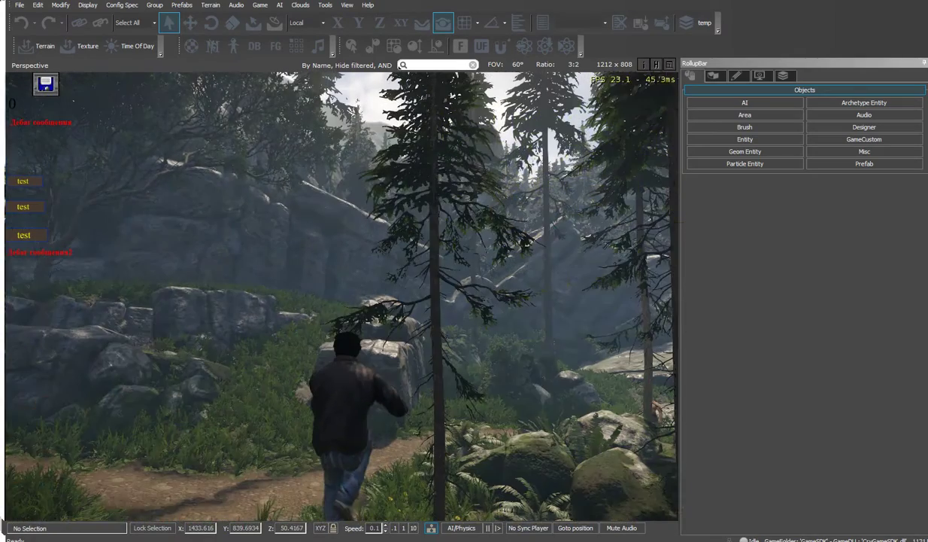
{"action": "key", "text": "F3"}
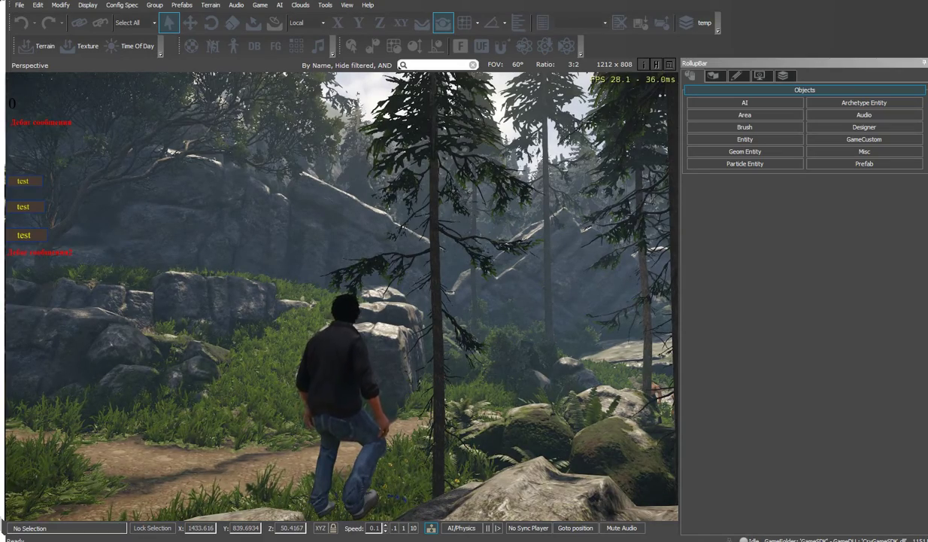
{"action": "key", "text": "w"}
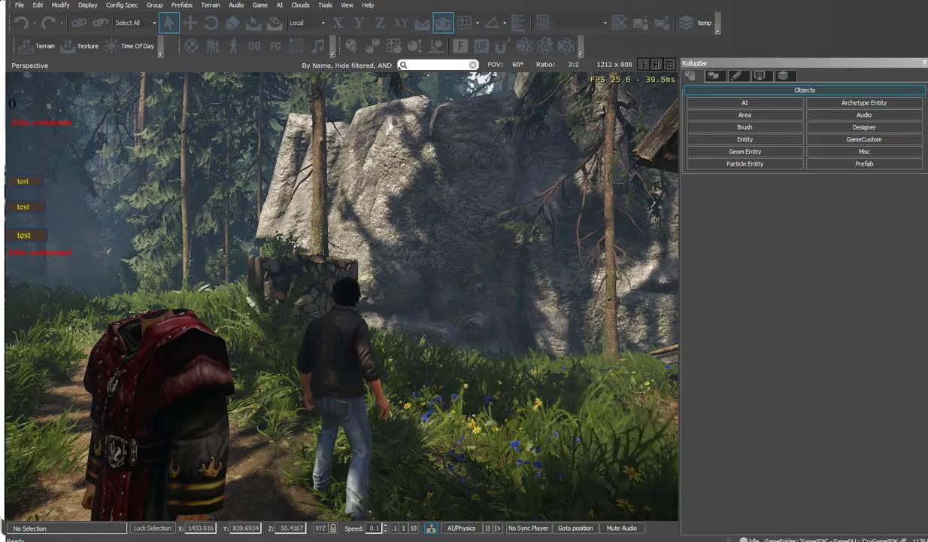
{"action": "key", "text": "Escape"}
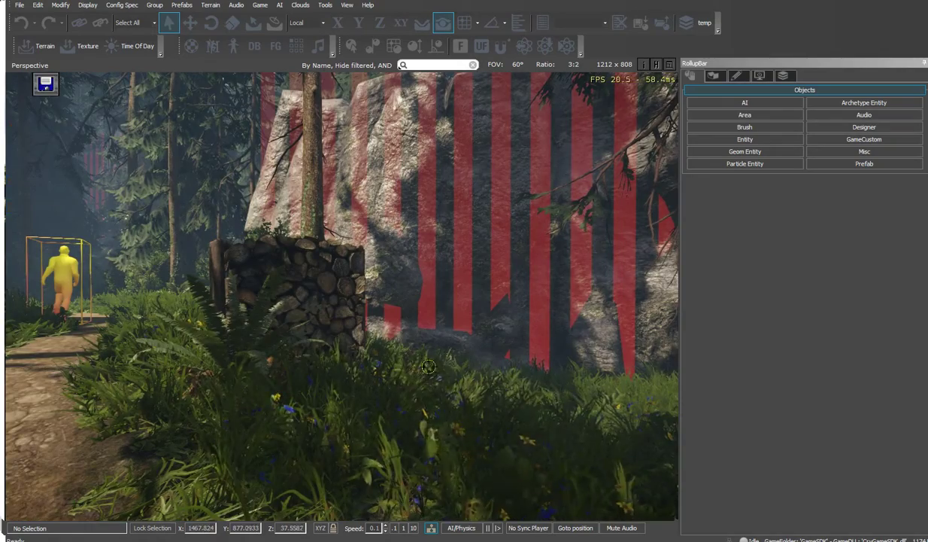
- Open the test level and dismiss its error report
{"action": "left_click", "coordinate": [18, 6]}
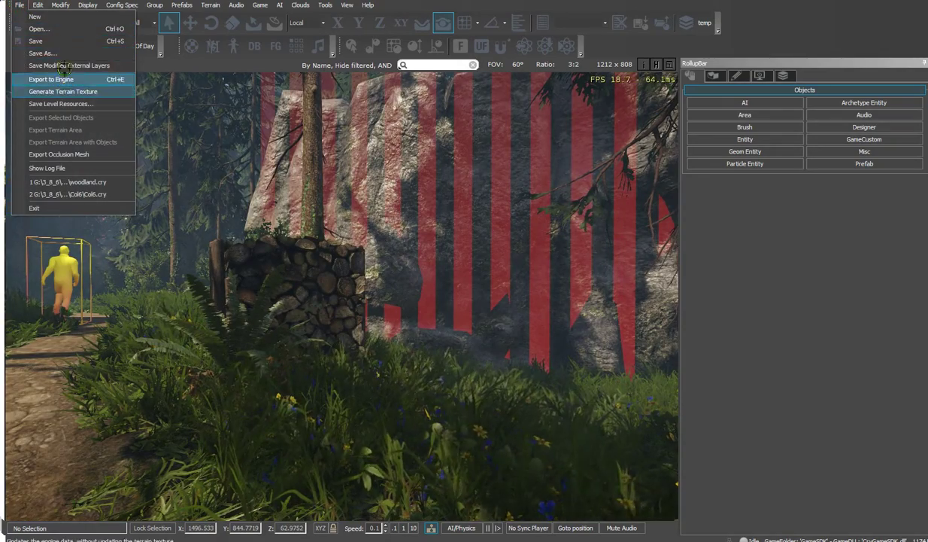
{"action": "left_click", "coordinate": [39, 29]}
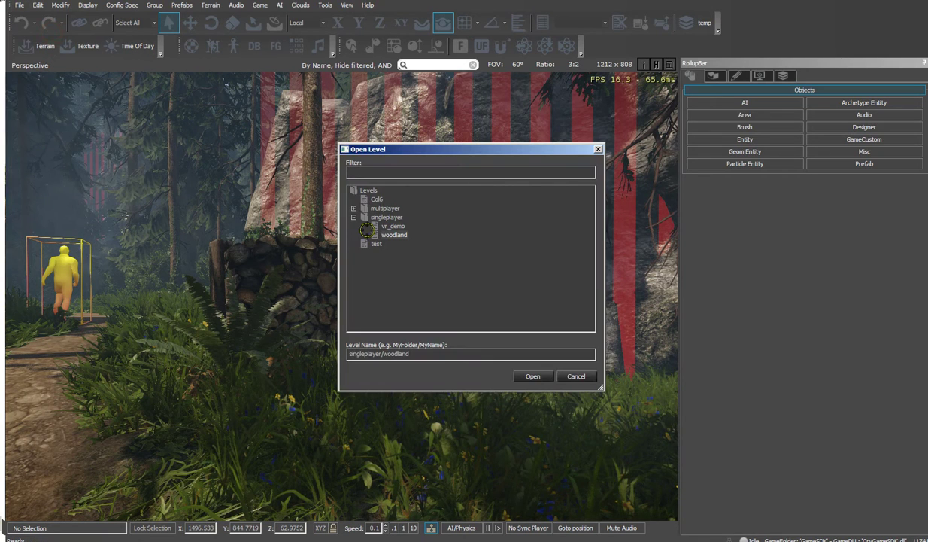
{"action": "left_click", "coordinate": [373, 243]}
{"action": "left_click", "coordinate": [534, 375]}
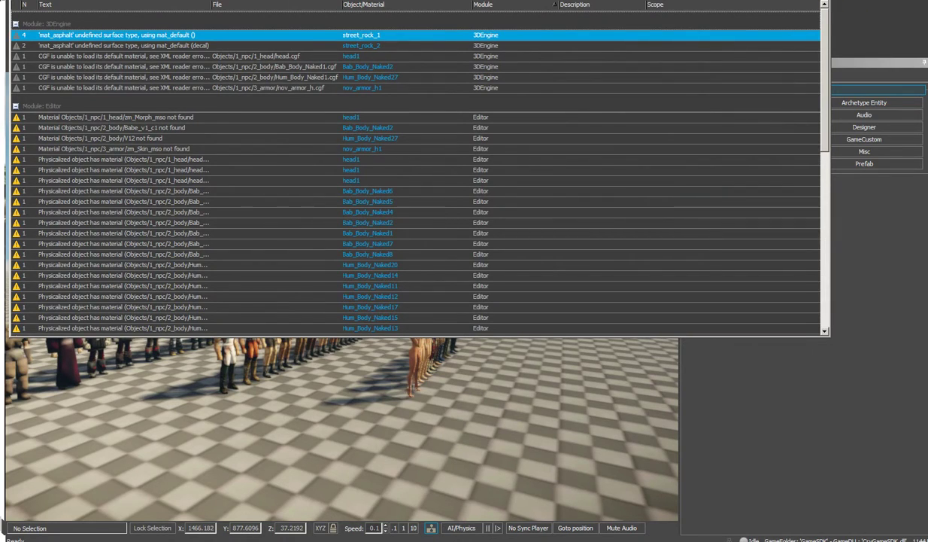
{"action": "key", "text": "Escape"}
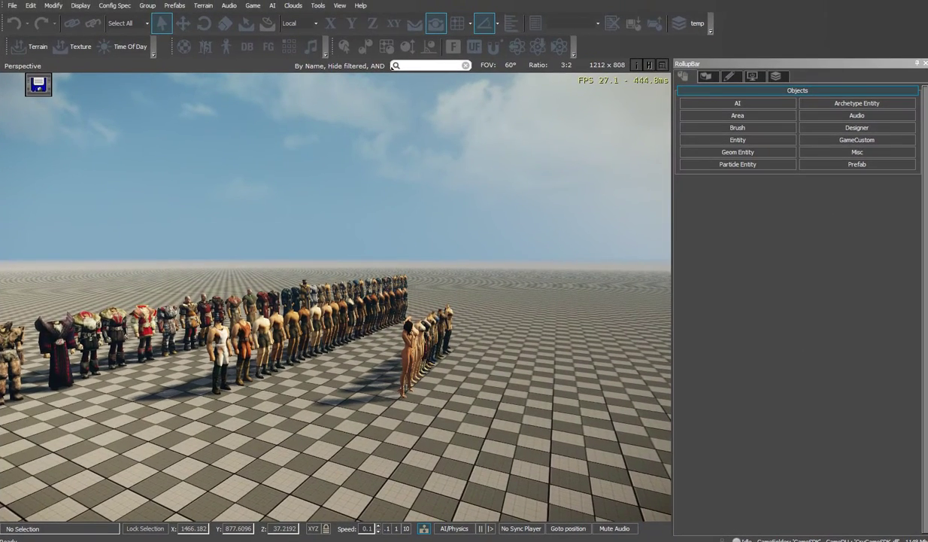
- Look over the rows of armor and body models and the trees beyond them in the test level
{"action": "right_click_drag", "start_coordinate": [563, 283], "coordinate": [358, 274]}
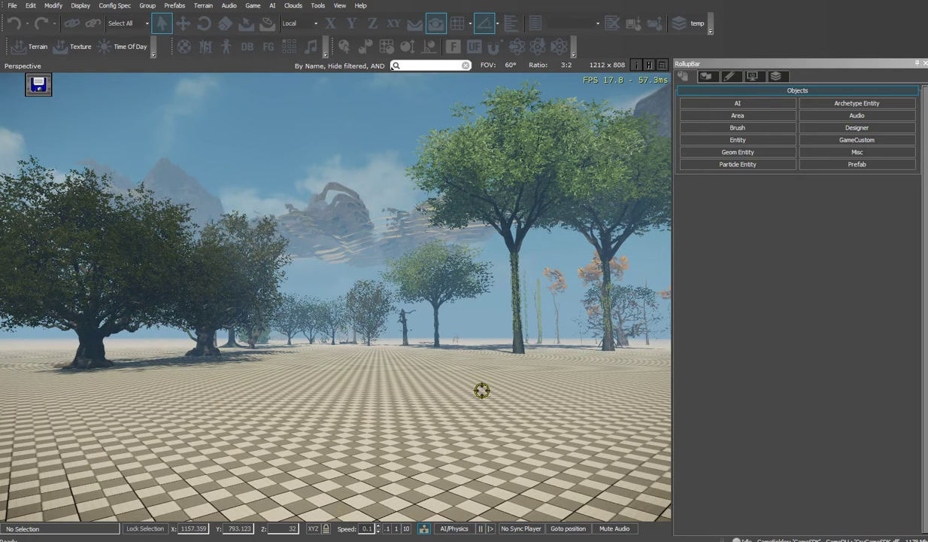
{"action": "right_click_drag", "start_coordinate": [484, 392], "coordinate": [497, 421]}
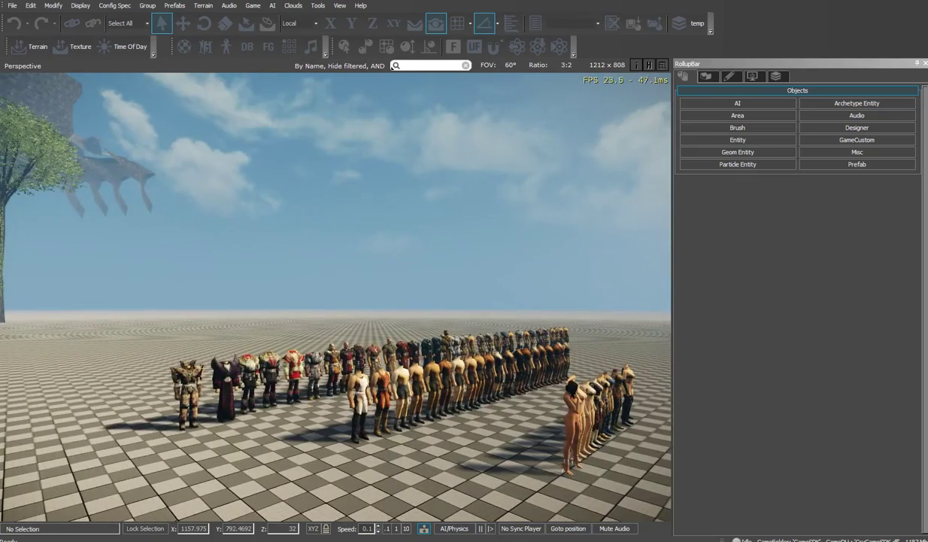
{"action": "right_click_drag", "start_coordinate": [485, 392], "coordinate": [374, 402]}
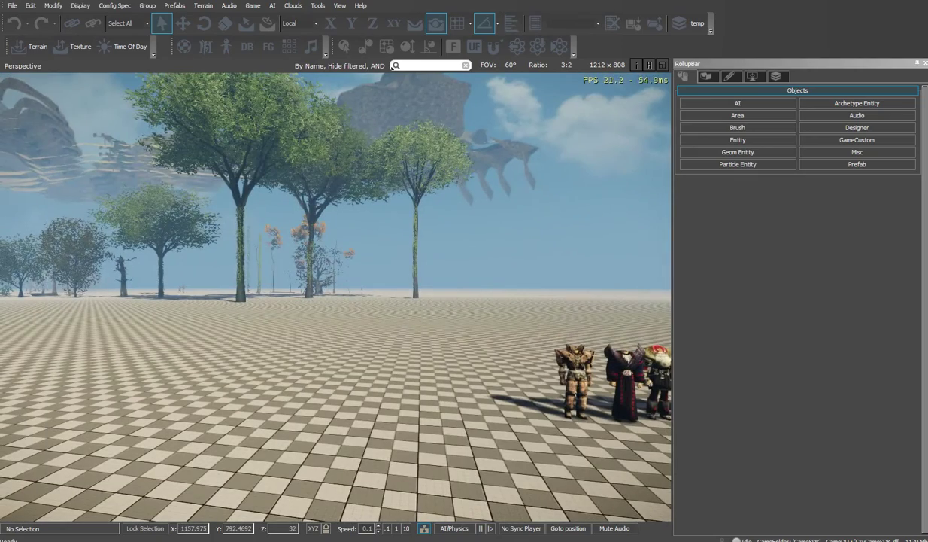
{"action": "key", "text": "w"}
{"action": "right_click_drag", "start_coordinate": [482, 399], "coordinate": [335, 322]}
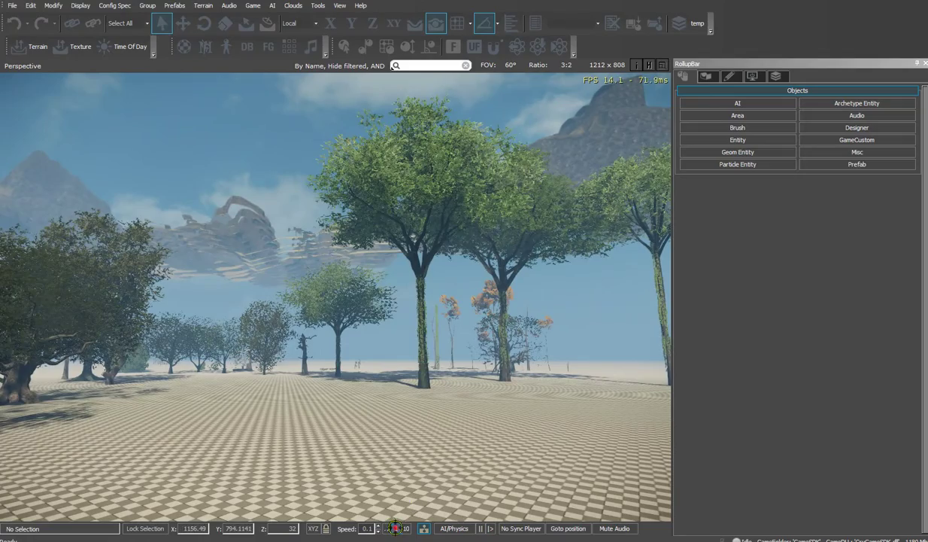
- Set the camera speed to 1 and fly past the trees to the grass, plant and rock models
{"action": "left_click", "coordinate": [395, 528]}
{"action": "key", "text": "w"}
{"action": "right_click_drag", "start_coordinate": [423, 456], "coordinate": [21, 422]}
{"action": "key", "text": "s"}
{"action": "key", "text": "w"}
{"action": "key", "text": "w"}
{"action": "key", "text": "w"}
{"action": "right_click_drag", "start_coordinate": [335, 297], "coordinate": [157, 208]}
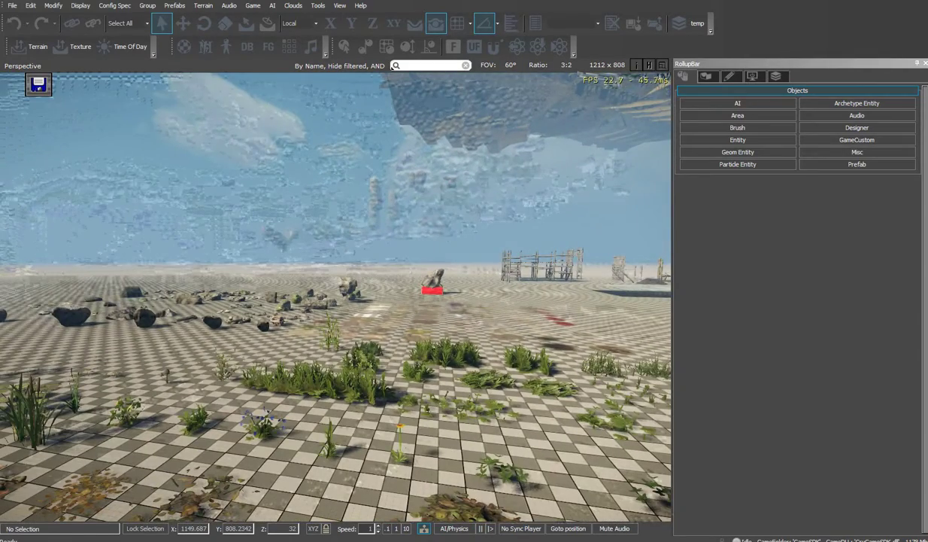
{"action": "key", "text": "w"}
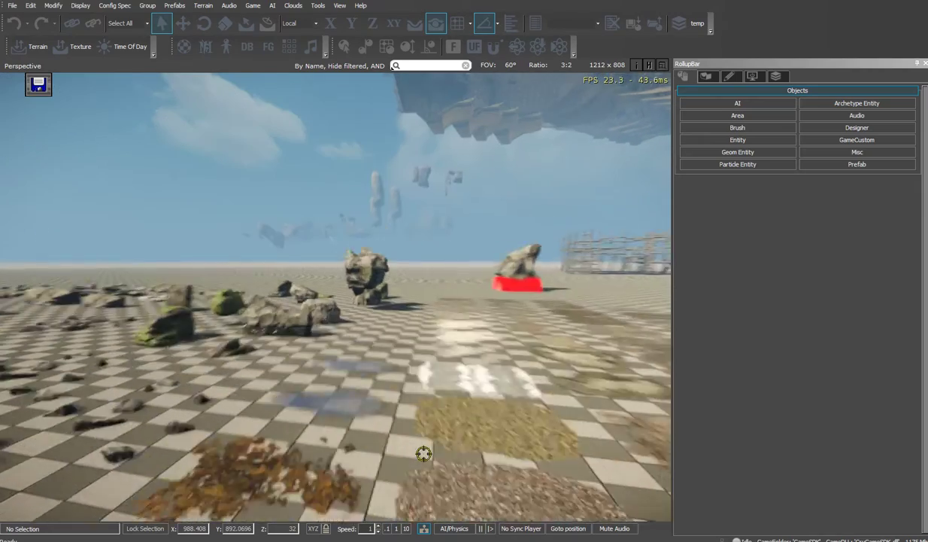
- Examine the ground decals, wooden structures and stacked mountain surfaces across the test level
{"action": "right_click_drag", "start_coordinate": [601, 331], "coordinate": [665, 313]}
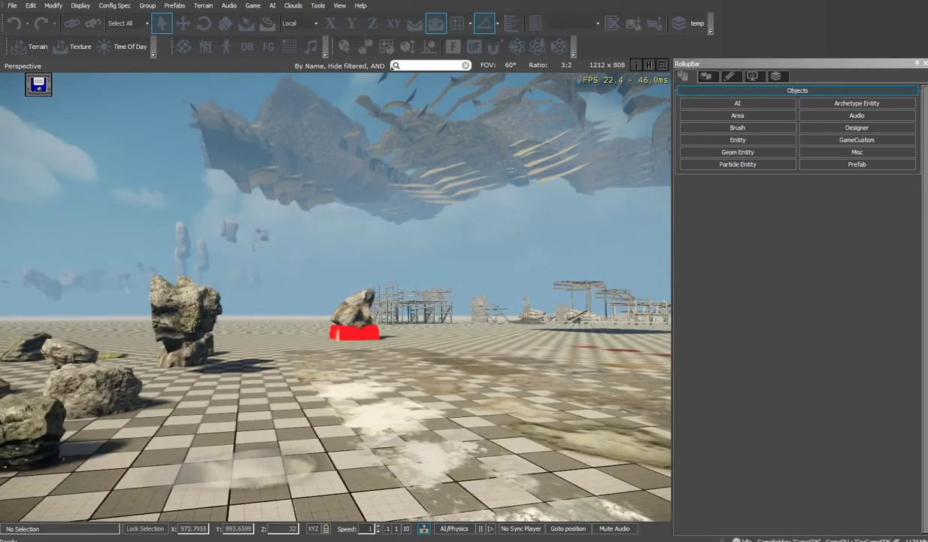
{"action": "right_click_drag", "start_coordinate": [601, 331], "coordinate": [639, 305]}
{"action": "right_click_drag", "start_coordinate": [625, 248], "coordinate": [613, 335]}
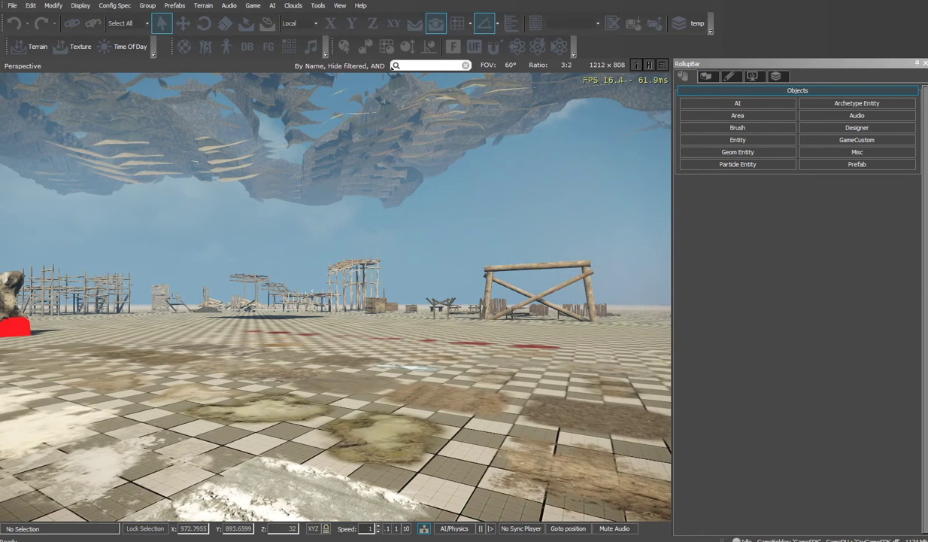
{"action": "right_click_drag", "start_coordinate": [613, 335], "coordinate": [628, 252]}
{"action": "key", "text": "w"}
{"action": "key", "text": "s"}
{"action": "key", "text": "w"}
{"action": "key", "text": "w"}
{"action": "key", "text": "s"}
{"action": "key", "text": "s"}
{"action": "right_click_drag", "start_coordinate": [527, 313], "coordinate": [547, 283]}
{"action": "key", "text": "d"}
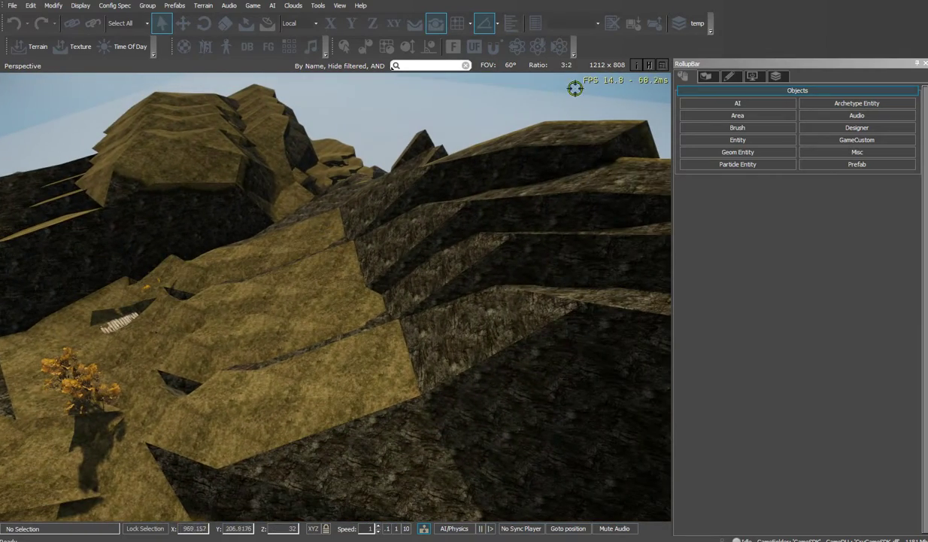
- Display the level's layers and make the objects on all of them selectable
{"action": "left_click", "coordinate": [786, 77]}
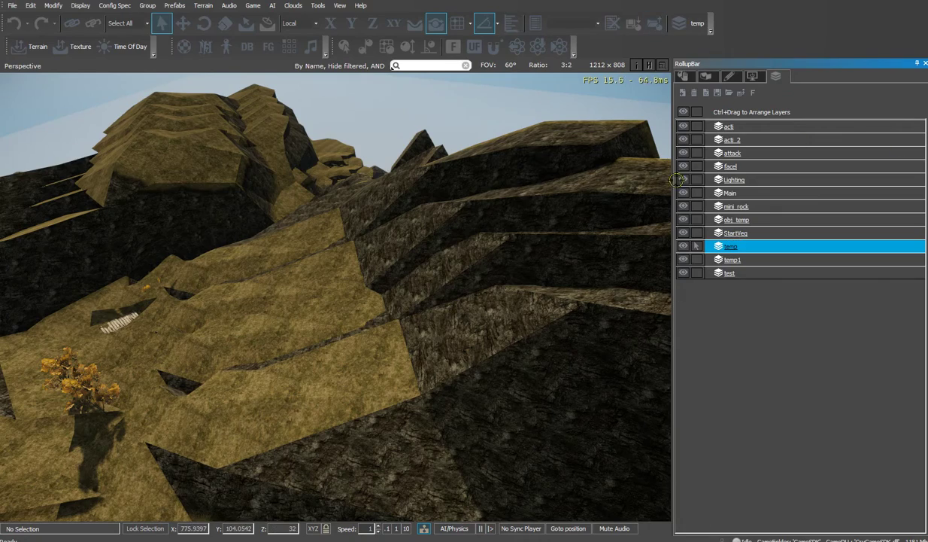
{"action": "right_click_drag", "start_coordinate": [436, 276], "coordinate": [353, 324]}
{"action": "right_click_drag", "start_coordinate": [336, 376], "coordinate": [335, 301]}
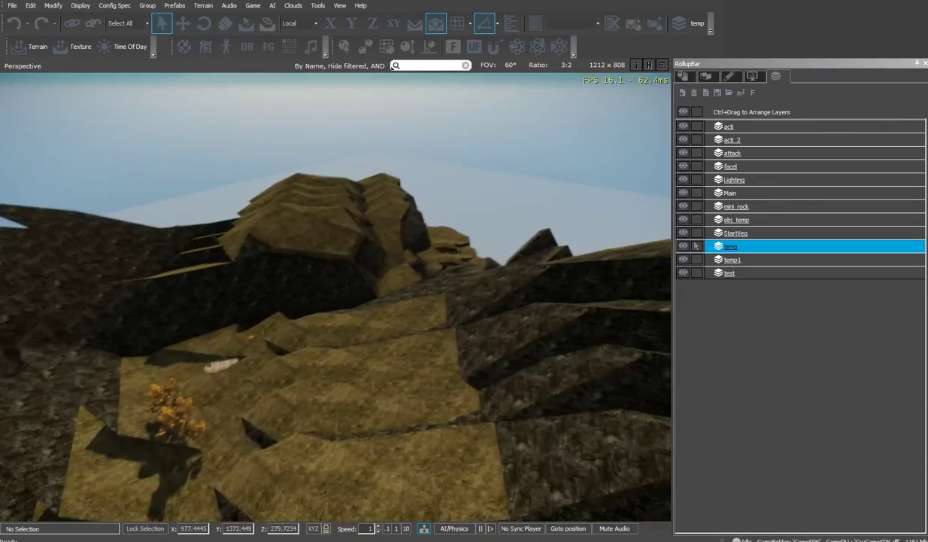
{"action": "left_click", "coordinate": [526, 17]}
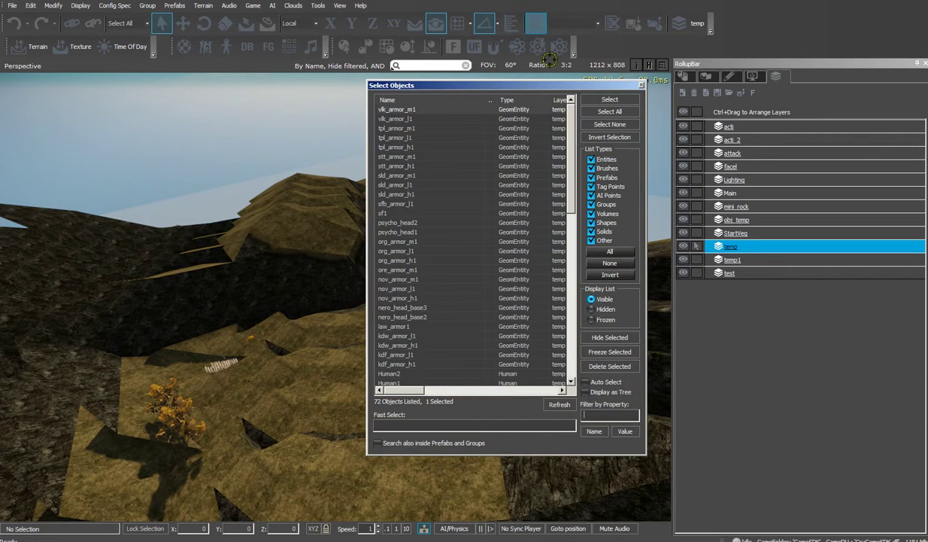
{"action": "left_click", "coordinate": [640, 84]}
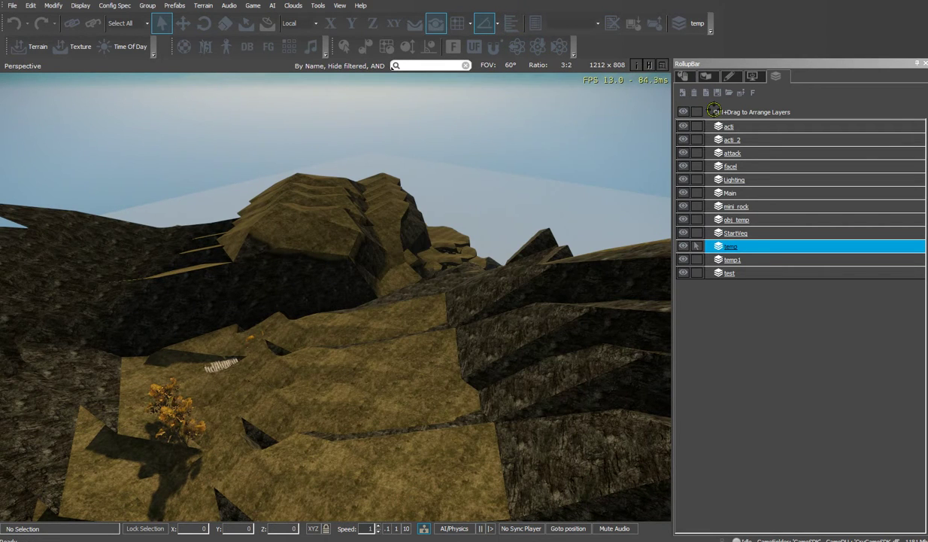
{"action": "left_click", "coordinate": [699, 112]}
{"action": "right_click_drag", "start_coordinate": [429, 258], "coordinate": [328, 288]}
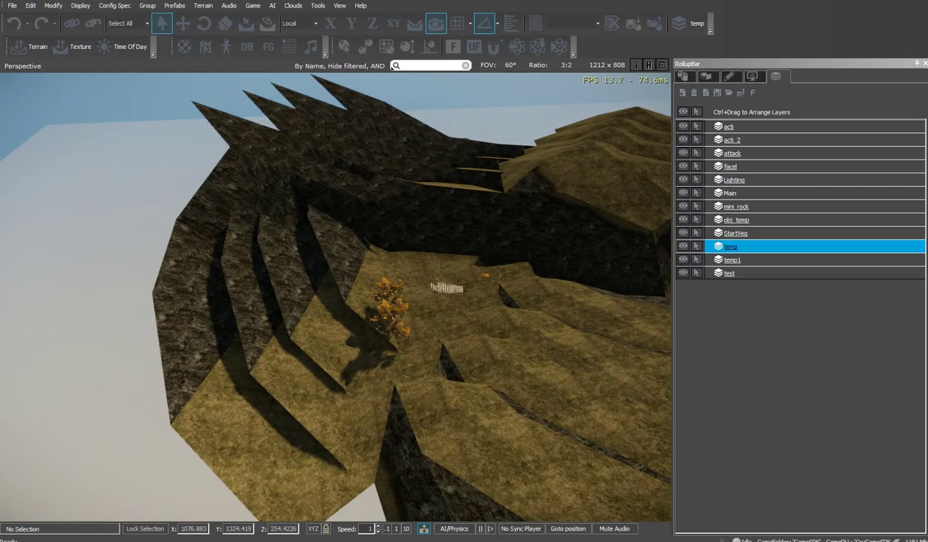
{"action": "right_click_drag", "start_coordinate": [427, 374], "coordinate": [482, 384]}
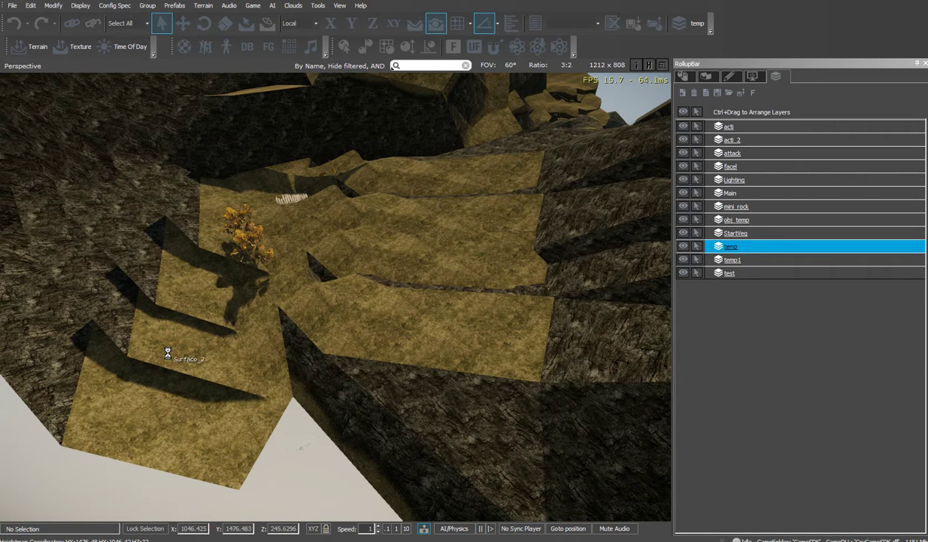
- Delete Surface_2 and two more of the overlapping mountain surfaces covering the valley, confirming each deletion
{"action": "left_click", "coordinate": [168, 352]}
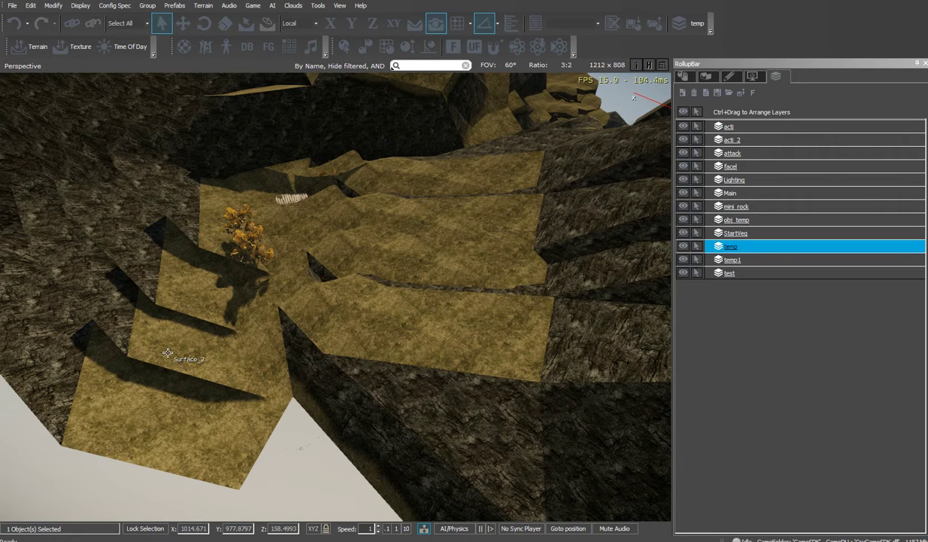
{"action": "key", "text": "Delete"}
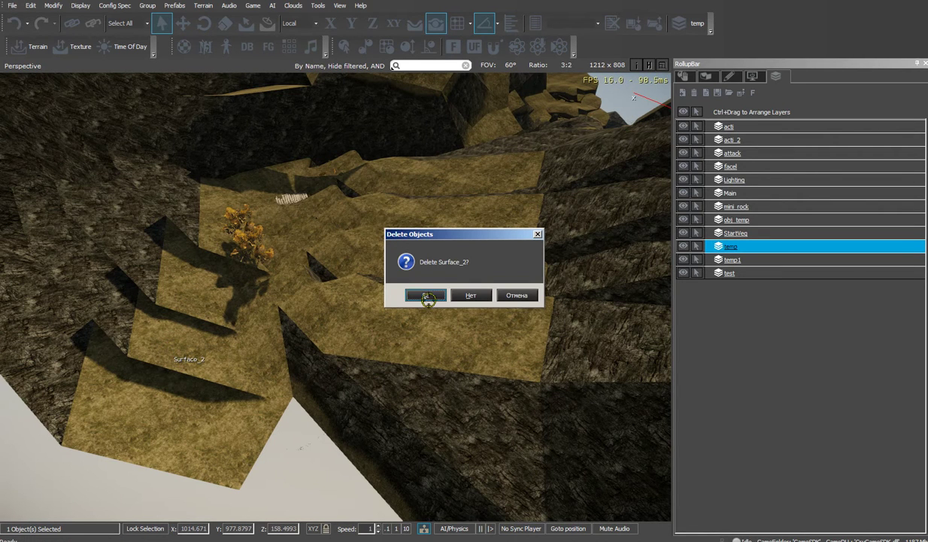
{"action": "left_click", "coordinate": [422, 295]}
{"action": "left_click", "coordinate": [211, 301]}
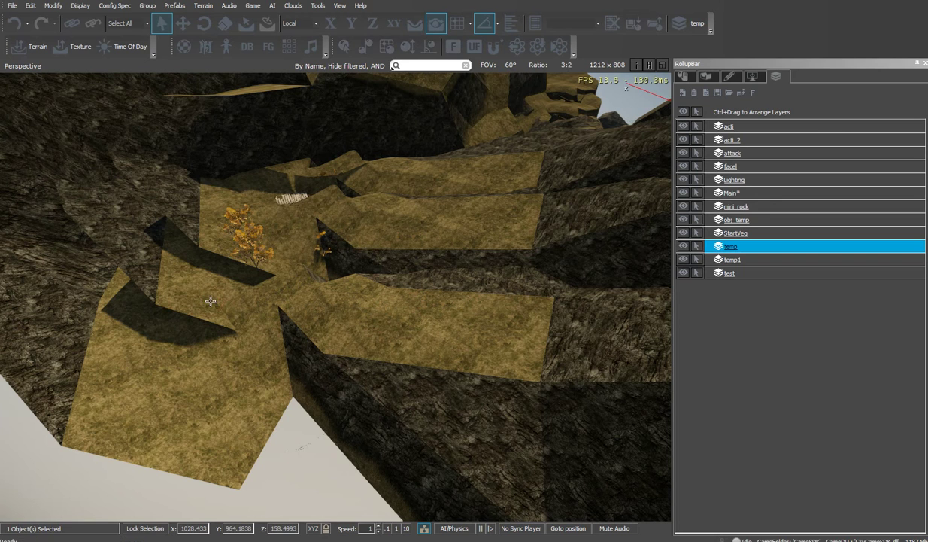
{"action": "key", "text": "Delete"}
{"action": "left_click", "coordinate": [423, 295]}
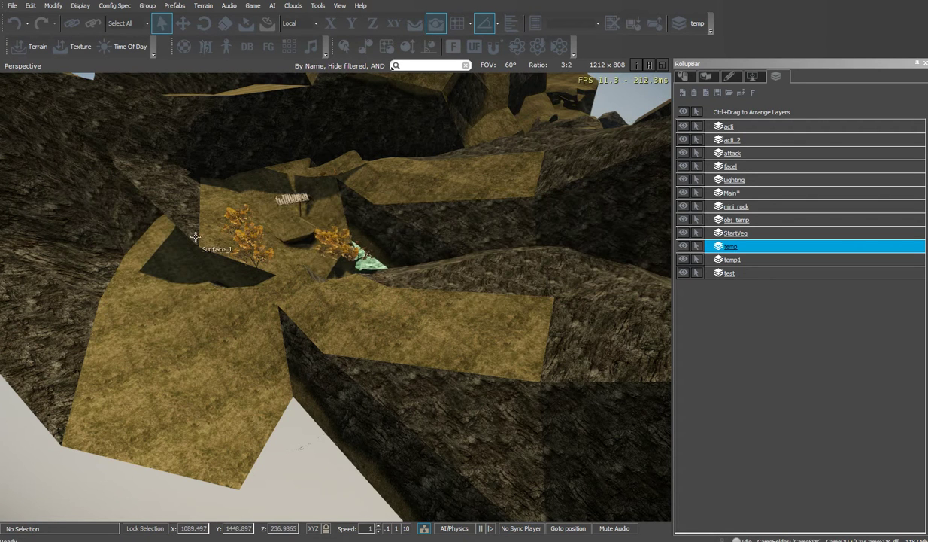
{"action": "left_click", "coordinate": [200, 232]}
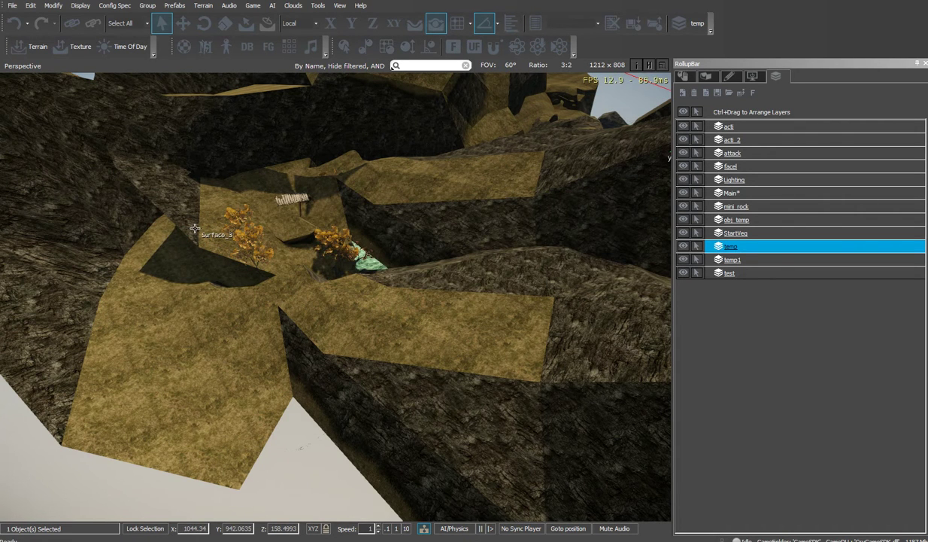
{"action": "key", "text": "Delete"}
{"action": "left_click", "coordinate": [426, 295]}
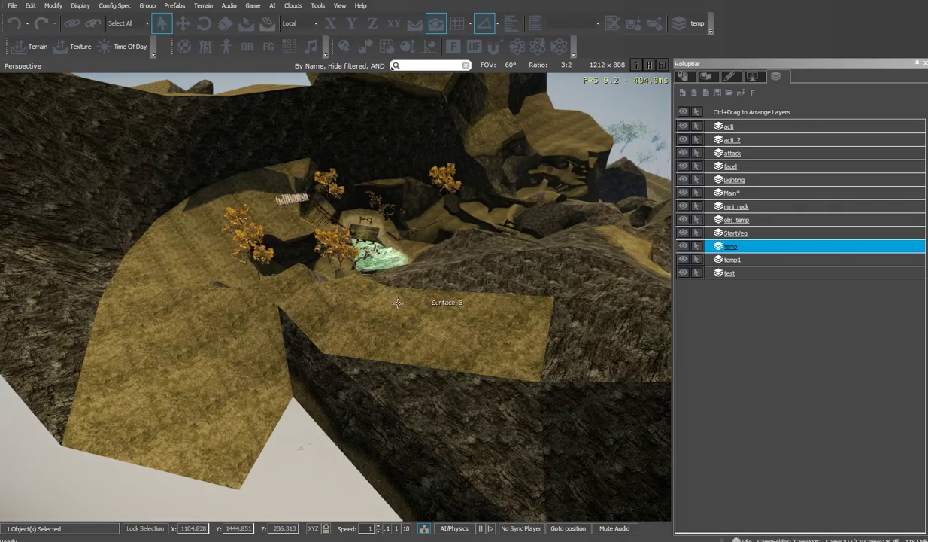
- Fly down into the uncovered valley to view the pond and its wooden dock
{"action": "right_click_drag", "start_coordinate": [375, 322], "coordinate": [411, 270]}
{"action": "key", "text": "w"}
{"action": "key", "text": "w"}
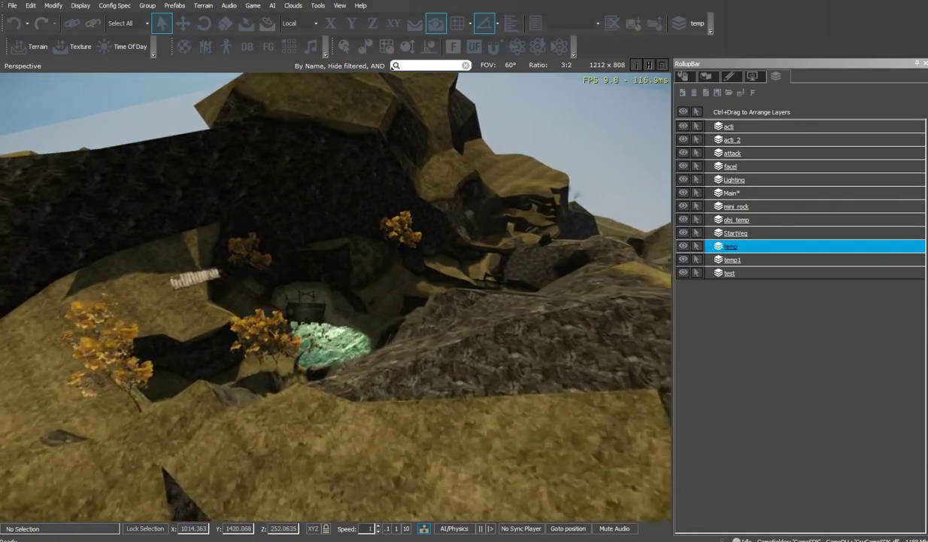
{"action": "key", "text": "w"}
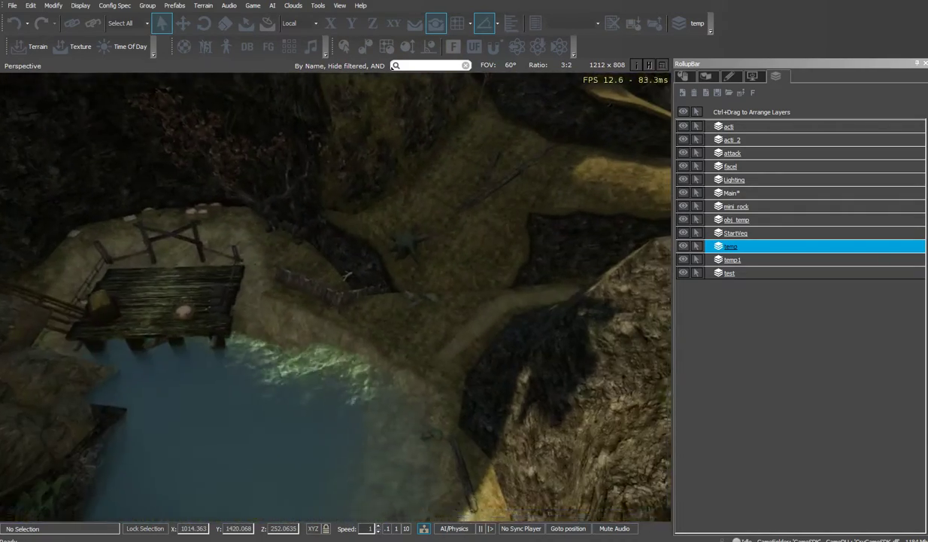